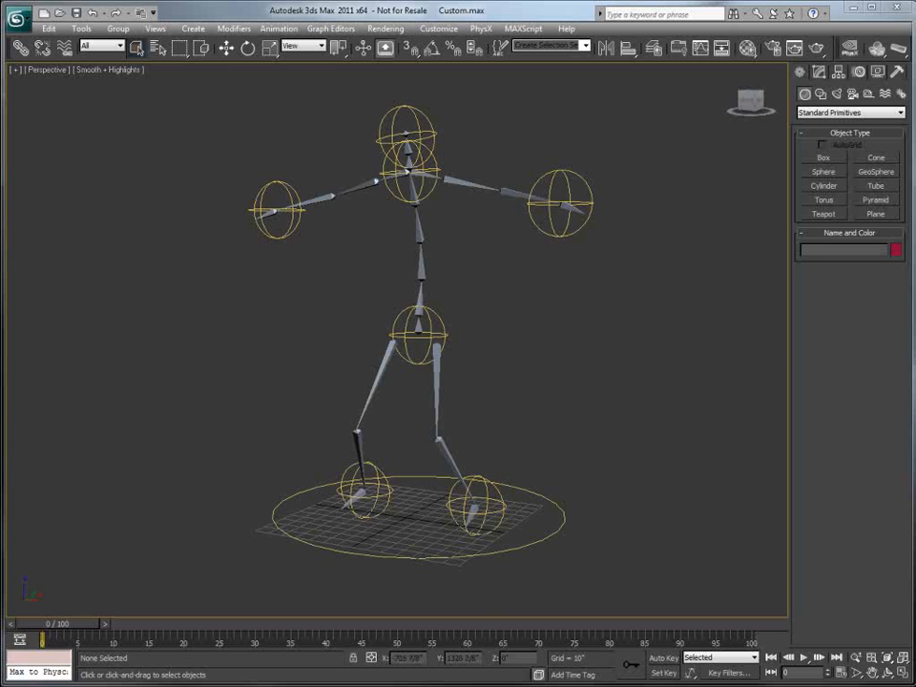
Inspect the rig by selecting the root control, the left arm bone and the SpineC bone, and view SpineC's transform controllers.
middle_click_drag(418, 334, 402, 319)
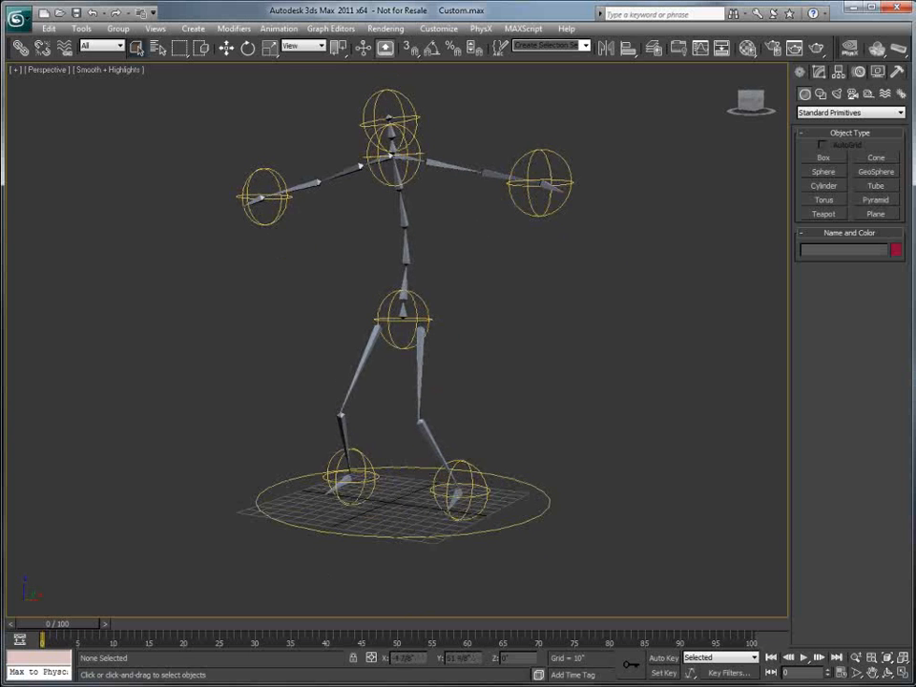
left_click(405, 538)
middle_click_drag(437, 494, 452, 504, "alt")
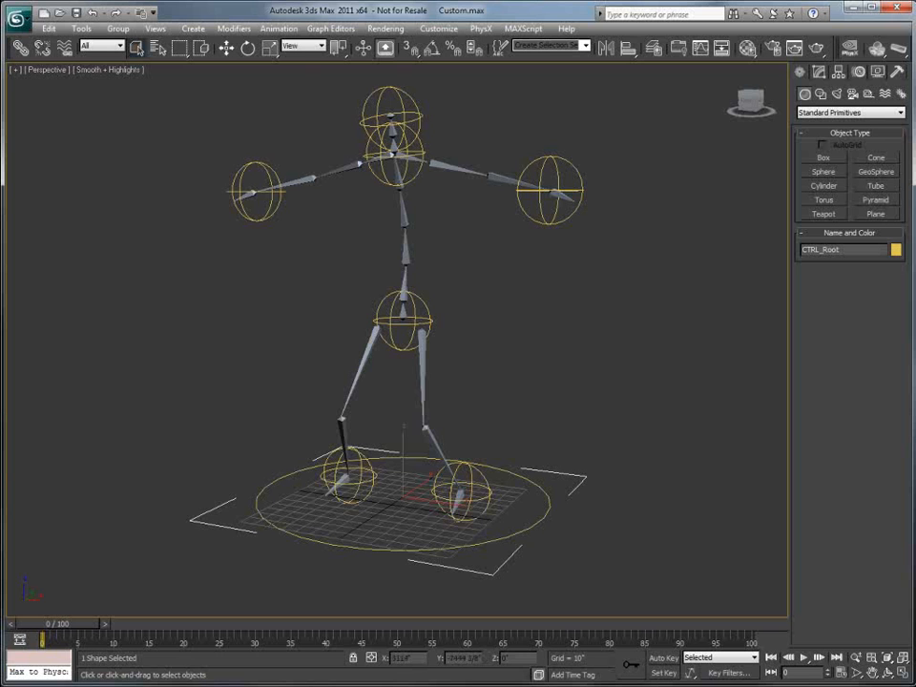
left_click(468, 172)
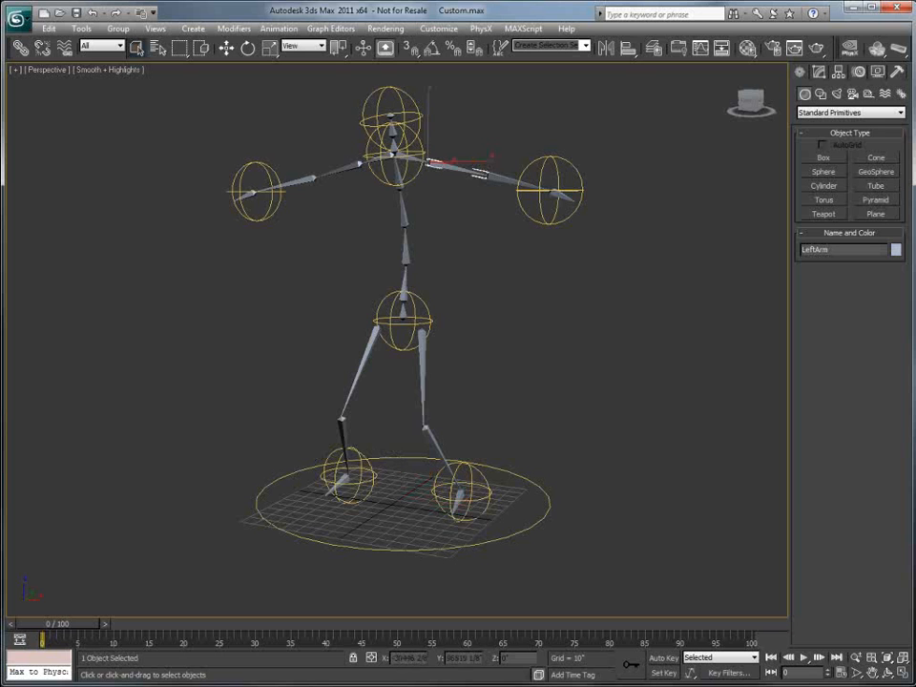
left_click(405, 212)
left_click(860, 73)
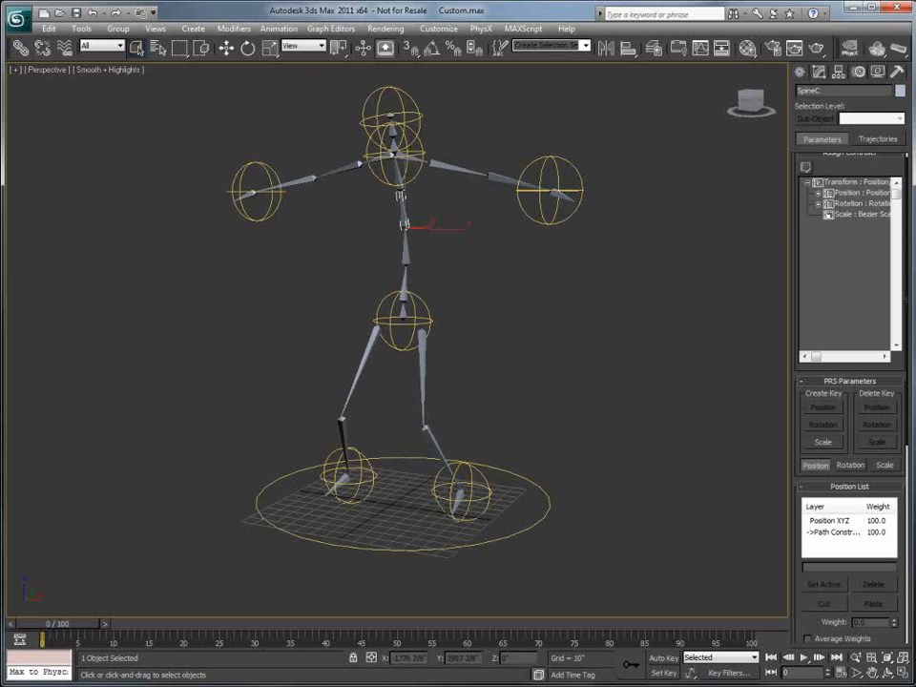
Open the layer manager and briefly unhide the ExtraHelpers layer to view its helpers, leaving the layer hidden.
left_click(654, 46)
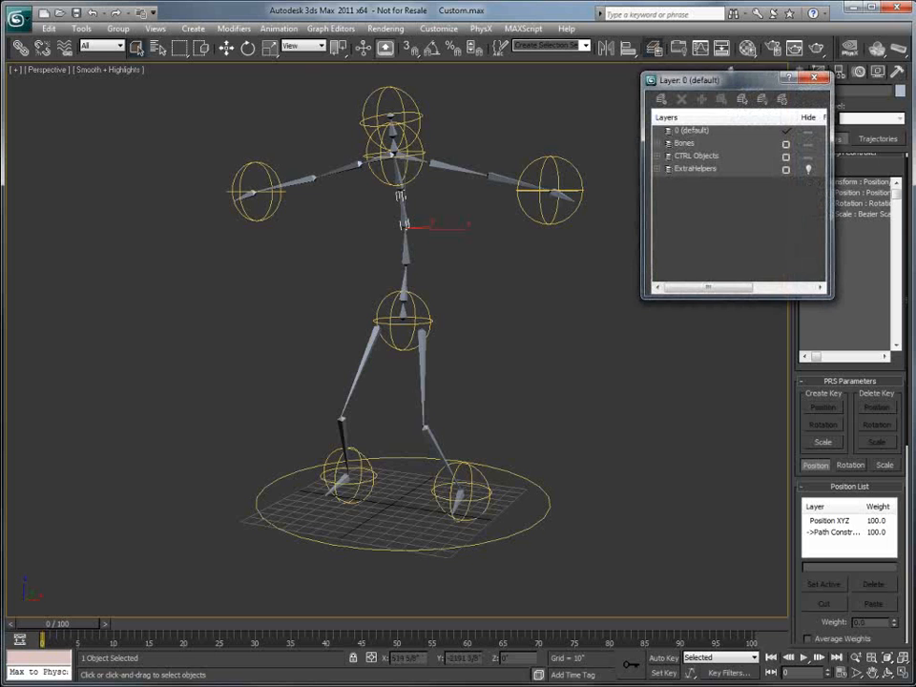
left_click_drag(702, 96, 679, 113)
left_click(757, 202)
mouse_move(563, 286)
middle_mouse_down("alt")
mouse_move(492, 288)
mouse_move(560, 283)
middle_mouse_up("alt")
left_click(757, 203)
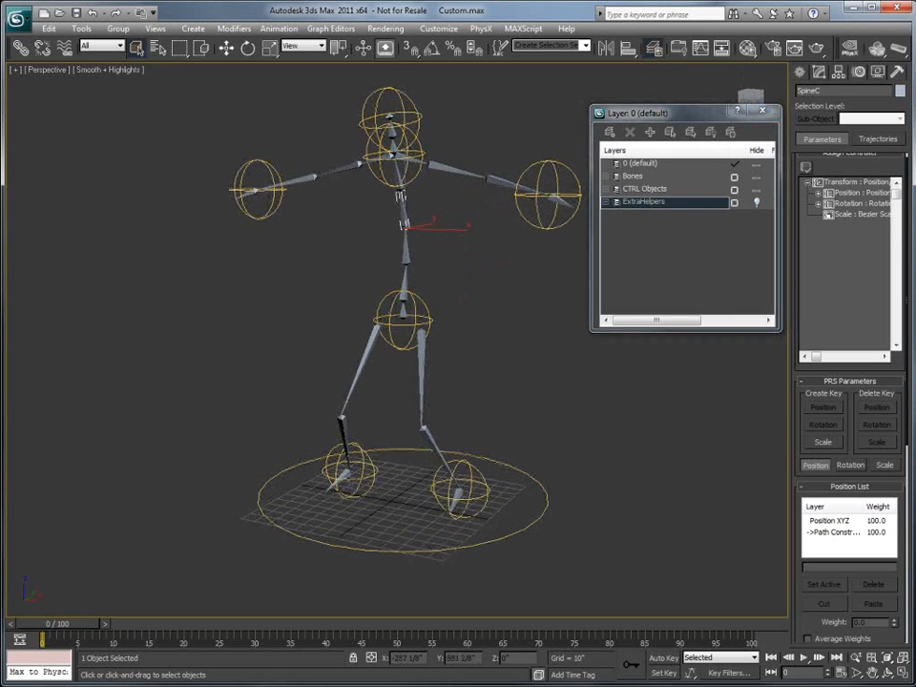
Try moving and rotating the CTRL_Pelvis control to test the rig, and undo both transforms.
left_click(430, 321)
middle_click_drag(431, 321, 450, 316, "alt")
key("w")
mouse_move(413, 313)
left_mouse_down()
mouse_move(406, 345)
mouse_move(407, 318)
left_mouse_up()
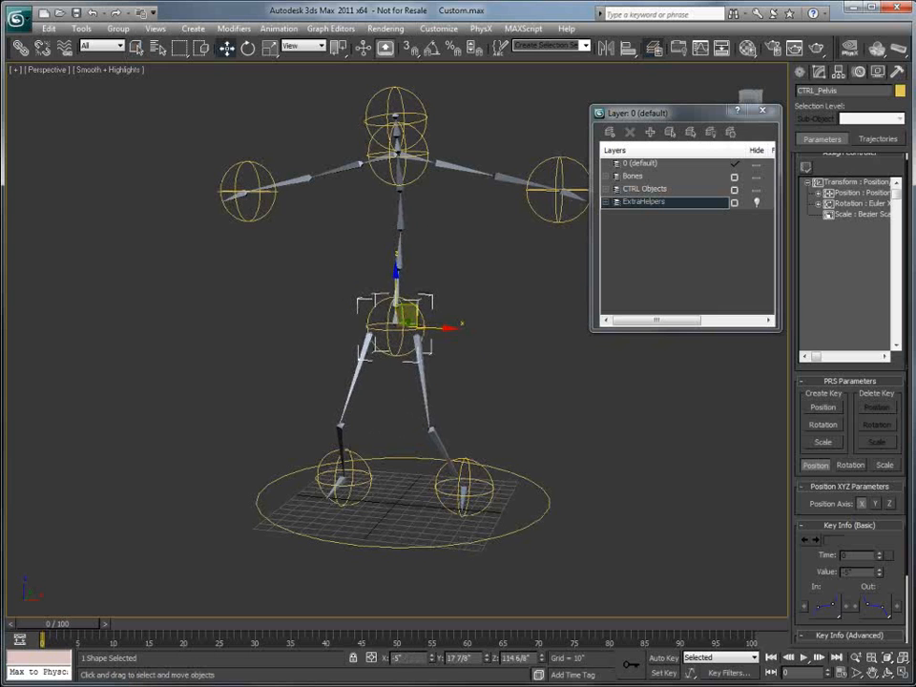
key("ctrl+z")
middle_click_drag(414, 310, 397, 322, "alt")
key("e")
mouse_move(410, 321)
left_mouse_down()
mouse_move(393, 330)
mouse_move(420, 317)
mouse_move(405, 313)
mouse_move(398, 322)
mouse_move(412, 327)
mouse_move(417, 317)
left_mouse_up()
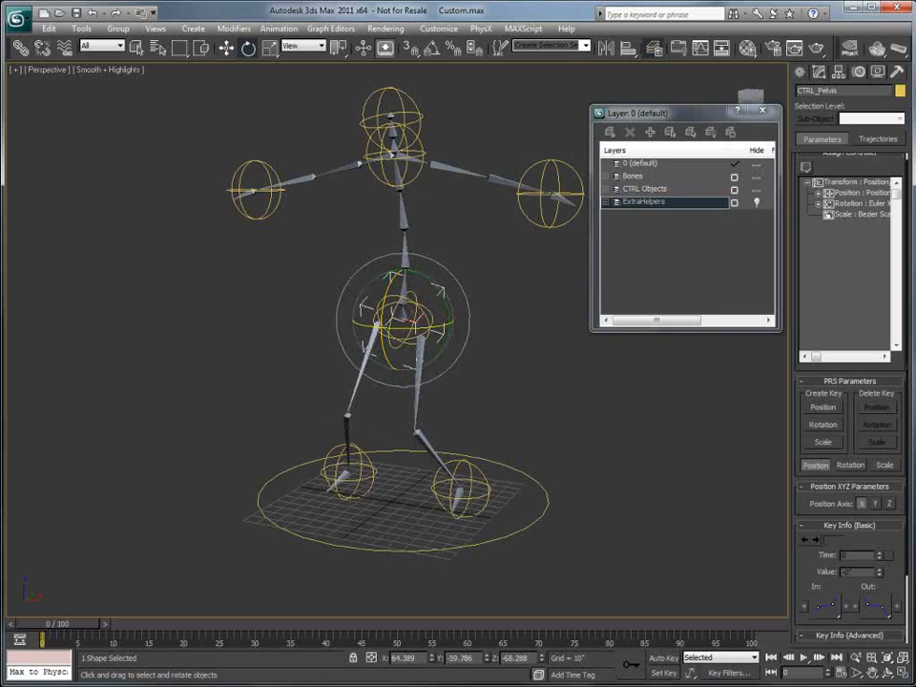
key("ctrl+z")
Try transforming the CTRL_Torso control to test the upper body, and undo the changes.
left_click(416, 156)
left_click_drag(401, 160, 301, 93)
key("ctrl+z")
key("w")
key("ctrl+z")
middle_click_drag(325, 210, 299, 232)
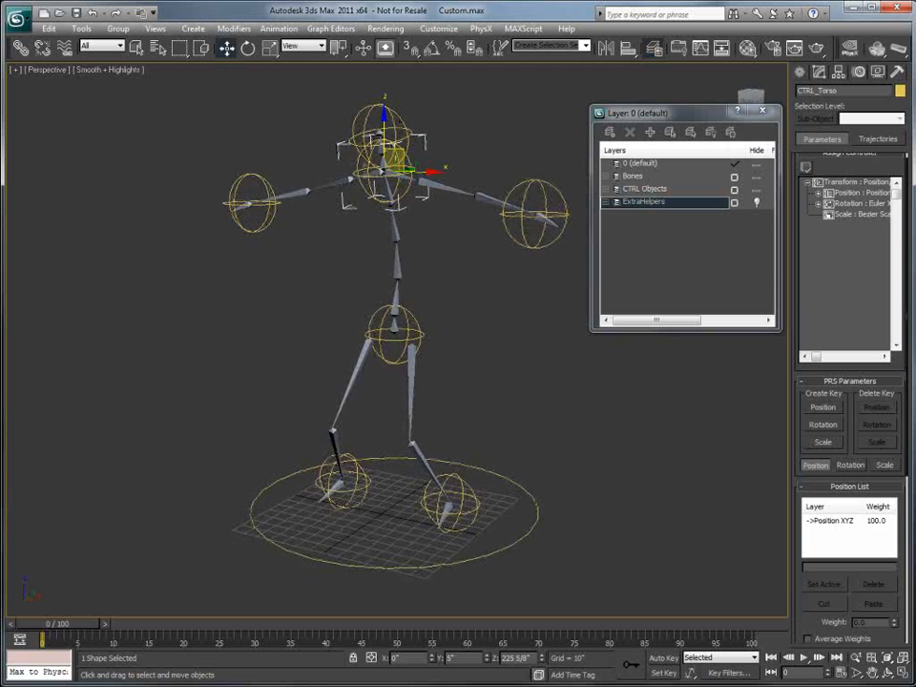
middle_click_drag(298, 232, 295, 244, "alt")
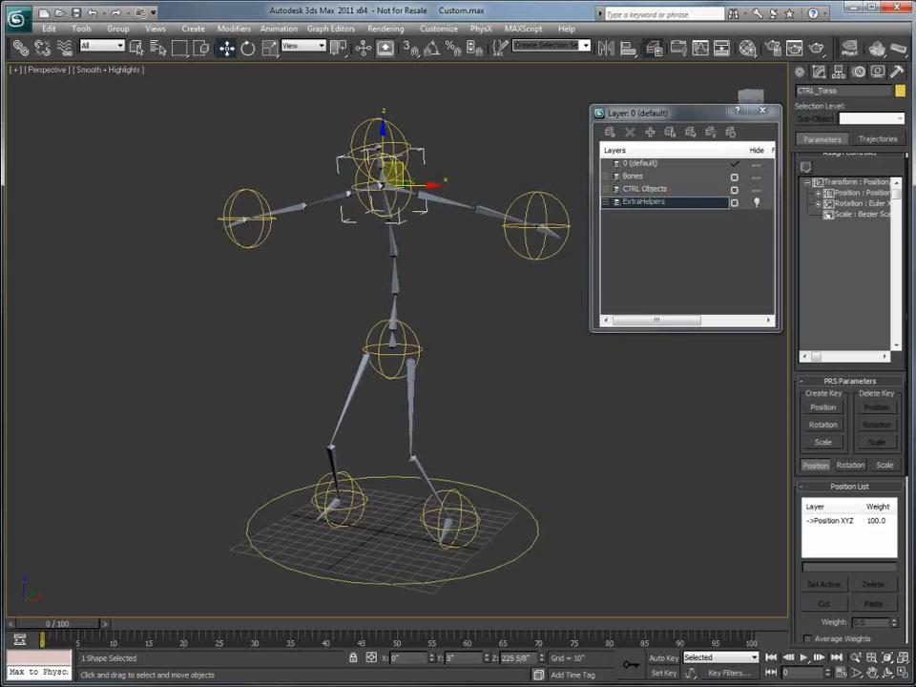
Examine the controllers assigned to the SpineC, LeftForeArm and SpineB bones.
left_click(391, 229)
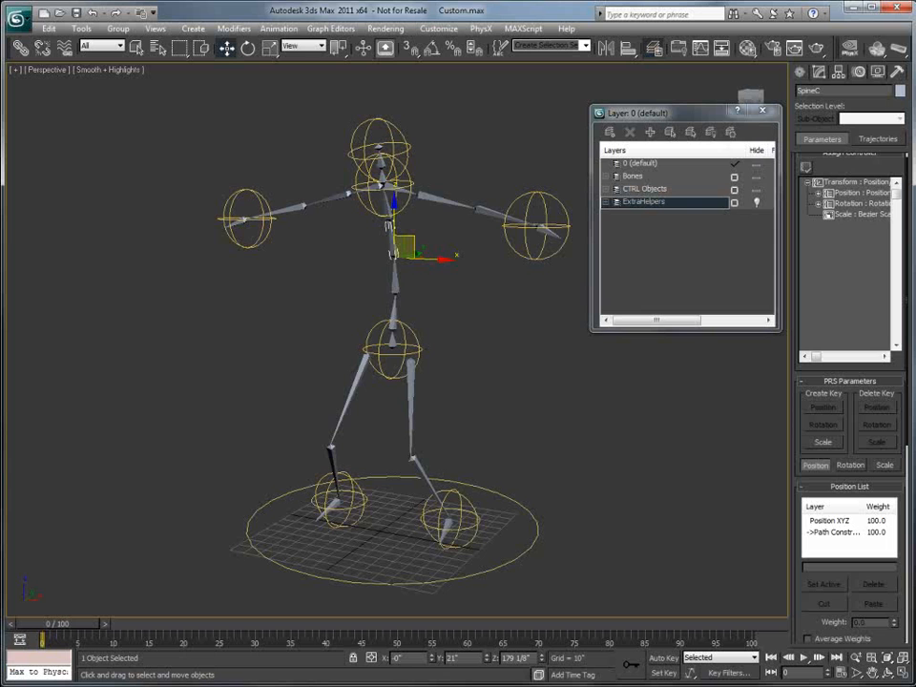
left_click(498, 214)
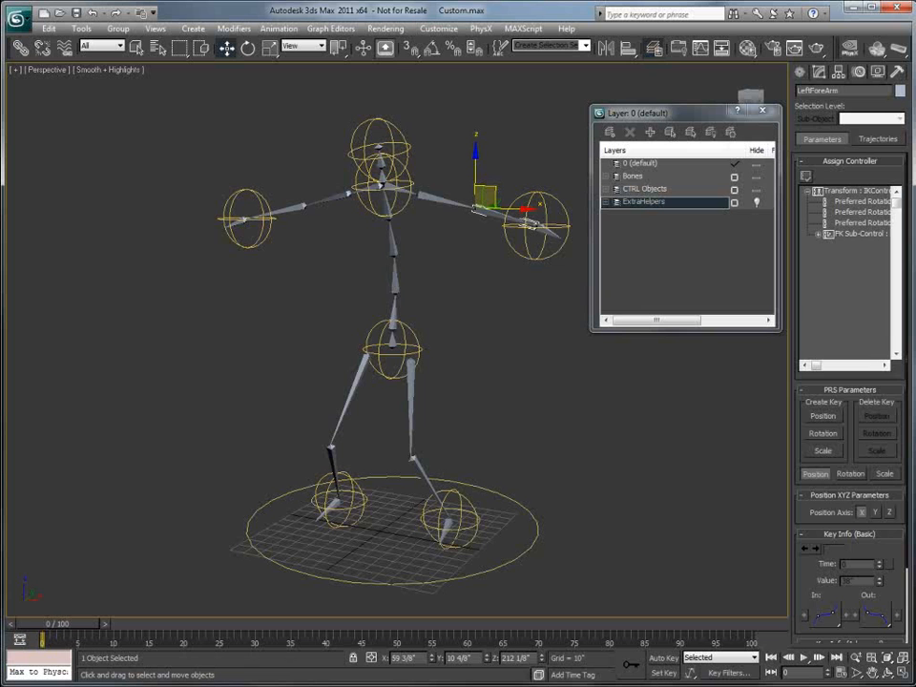
left_click(394, 263)
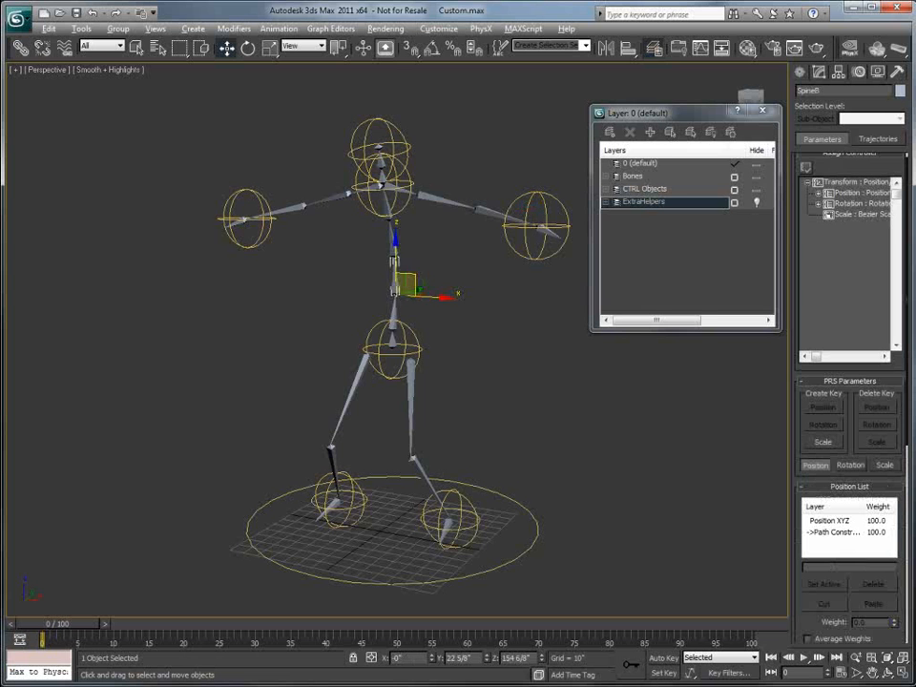
middle_click_drag(410, 284, 401, 280, "alt")
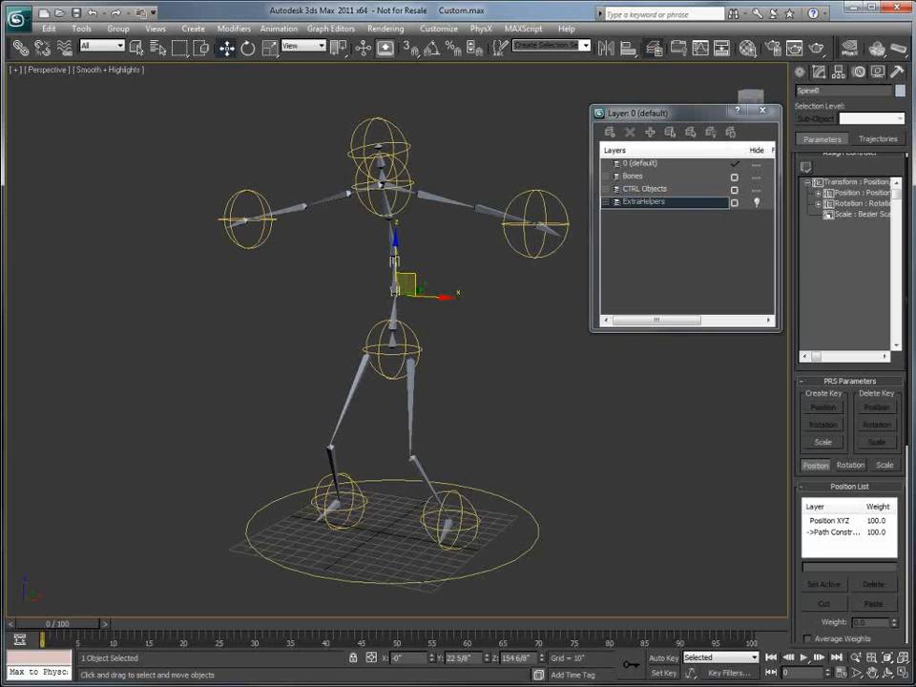
middle_click_drag(397, 363, 407, 362, "alt")
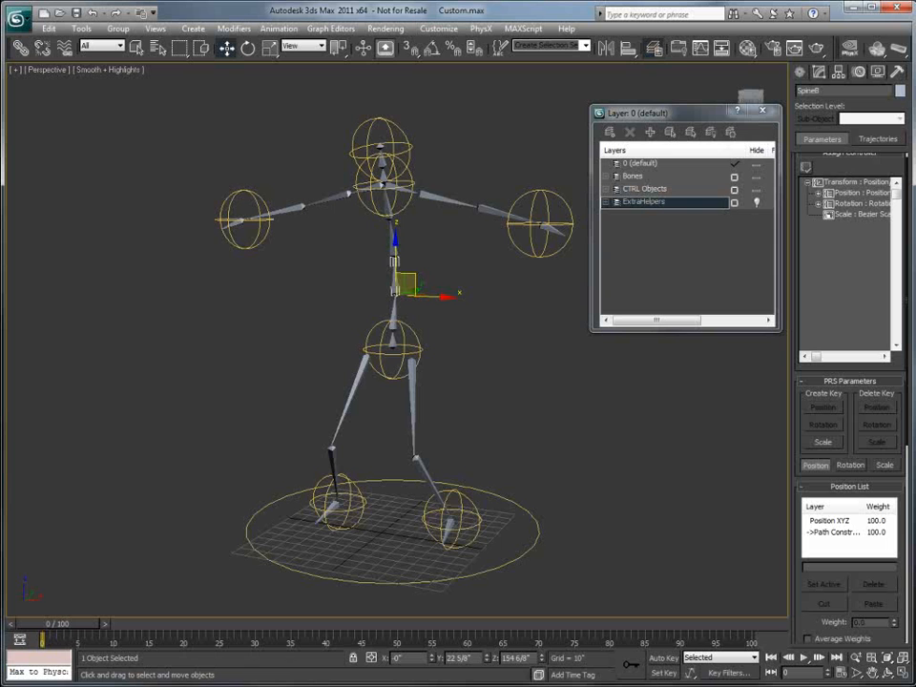
Hide the CTRL Objects layer and make a single-frame Snapshot of all the bones using the Mesh clone method.
left_click(757, 189)
middle_click_drag(535, 277, 526, 276)
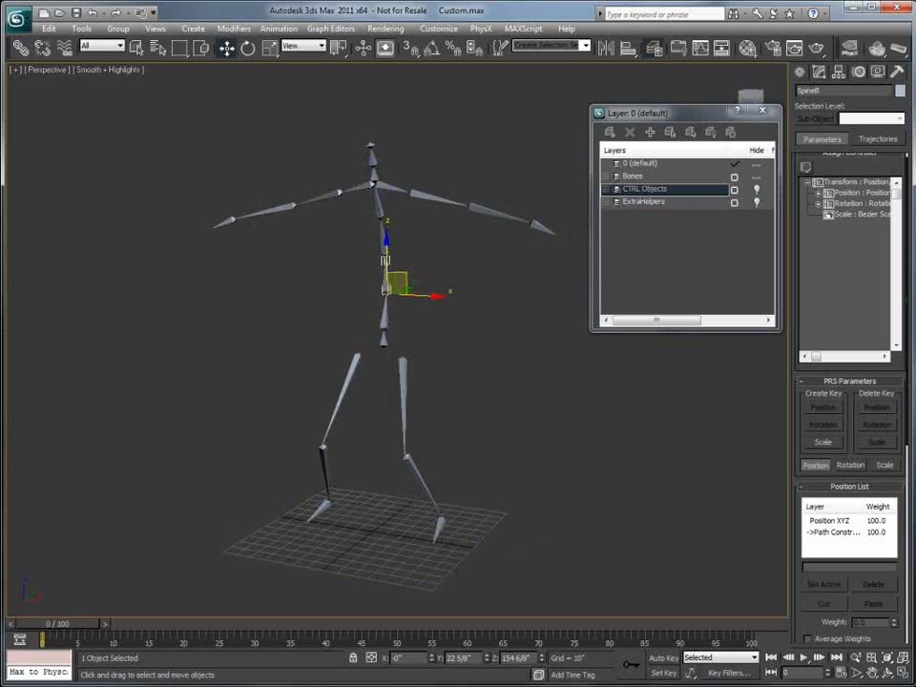
left_click(172, 100)
left_click_drag(171, 98, 586, 596)
left_click(81, 28)
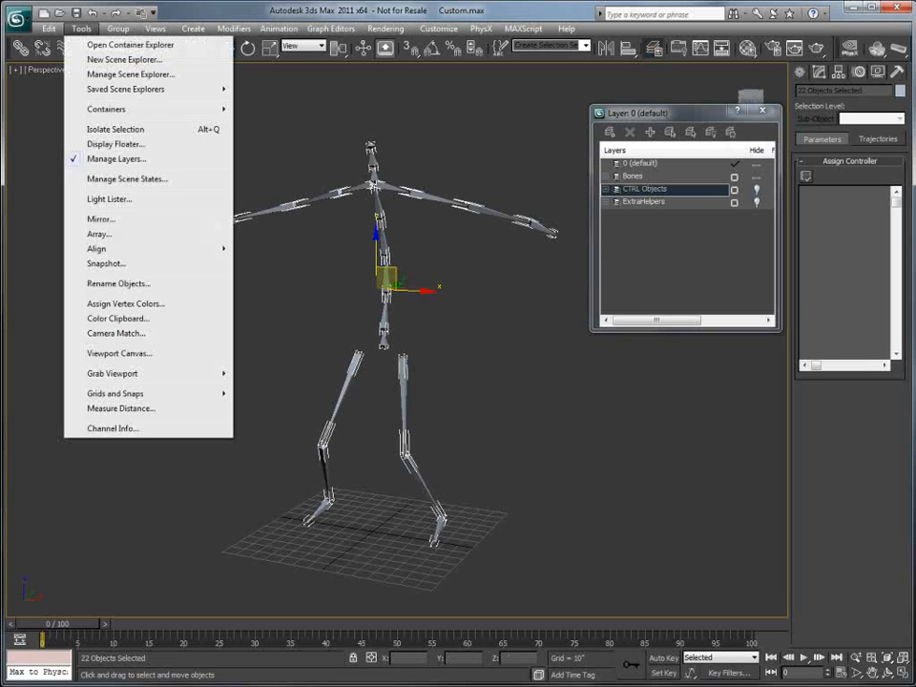
left_click(106, 264)
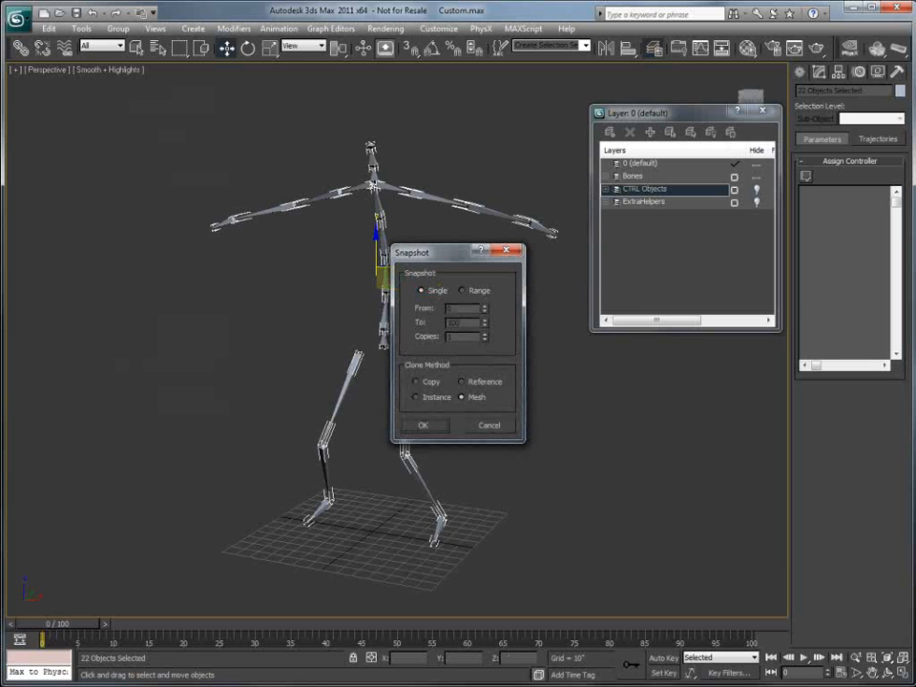
key("Return")
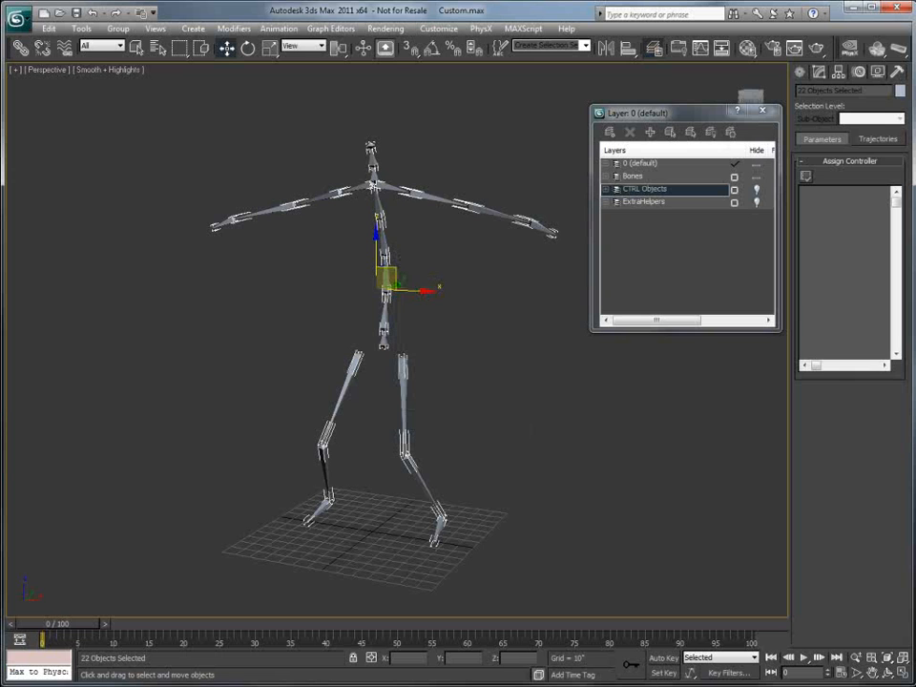
Check the mesh copies on the default layer and put them on a new layer named Trans_rig.
left_click(606, 163)
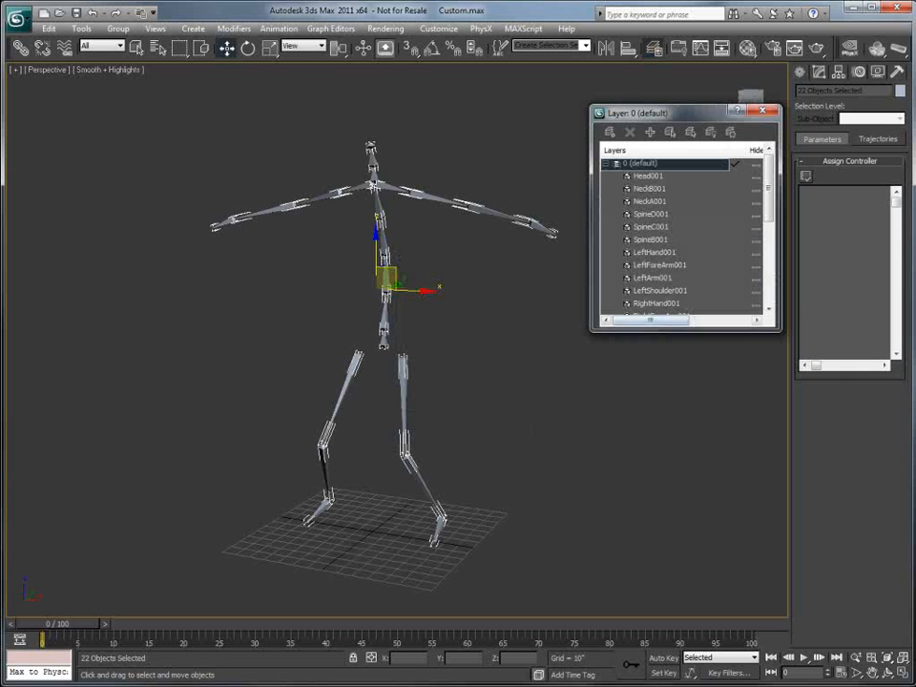
left_click(606, 163)
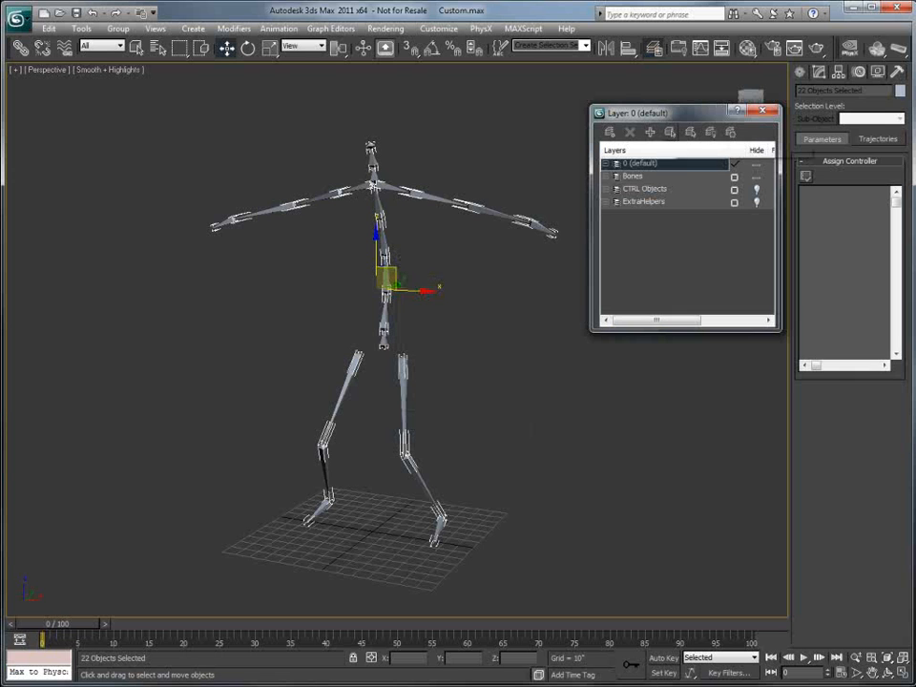
left_click(651, 132)
right_click(625, 215)
left_click(669, 225)
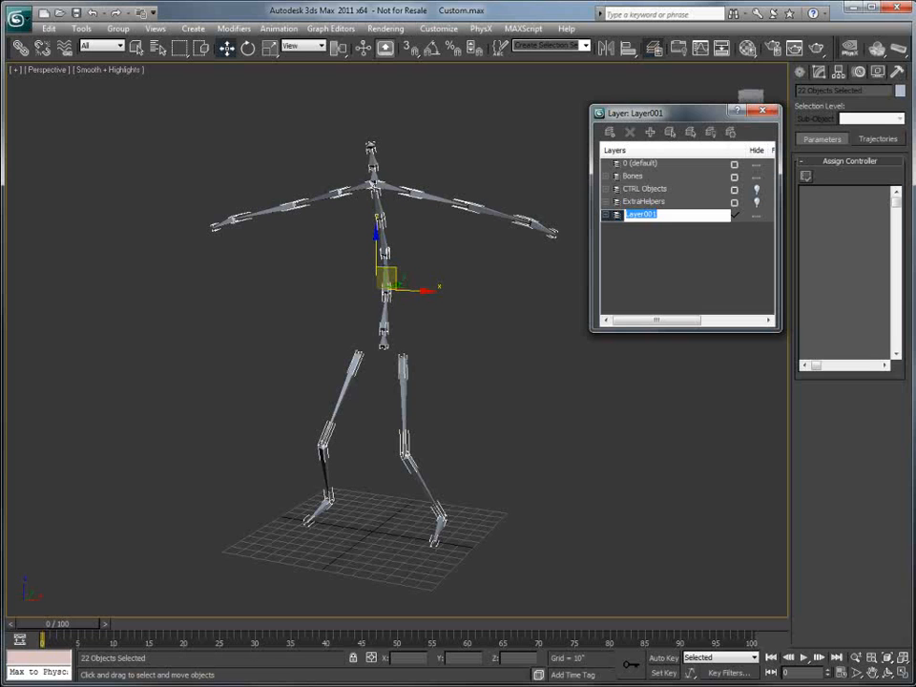
type("TR_")
type("ans")
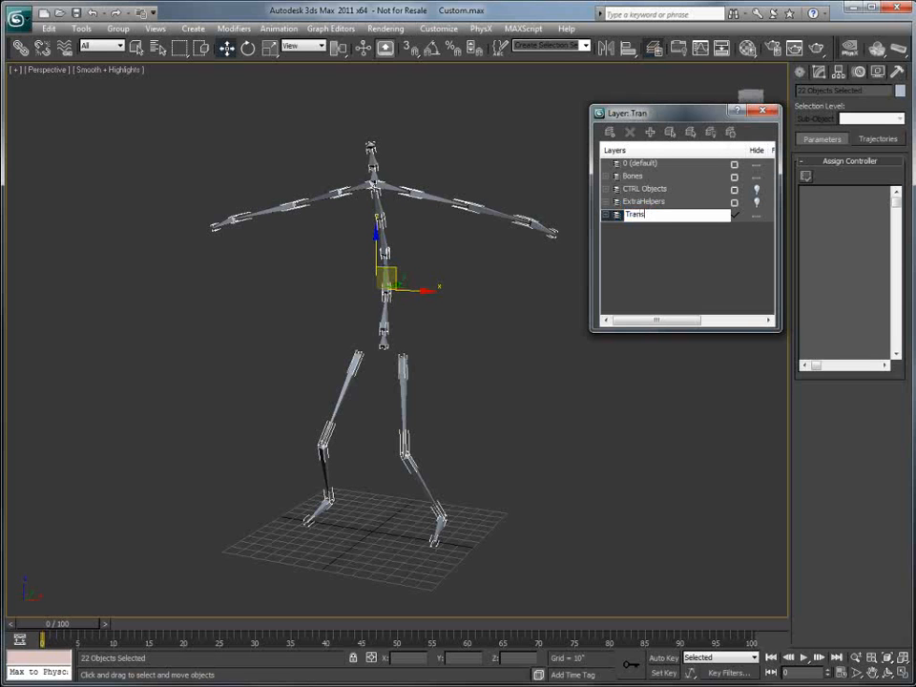
type("_rig")
key("Return")
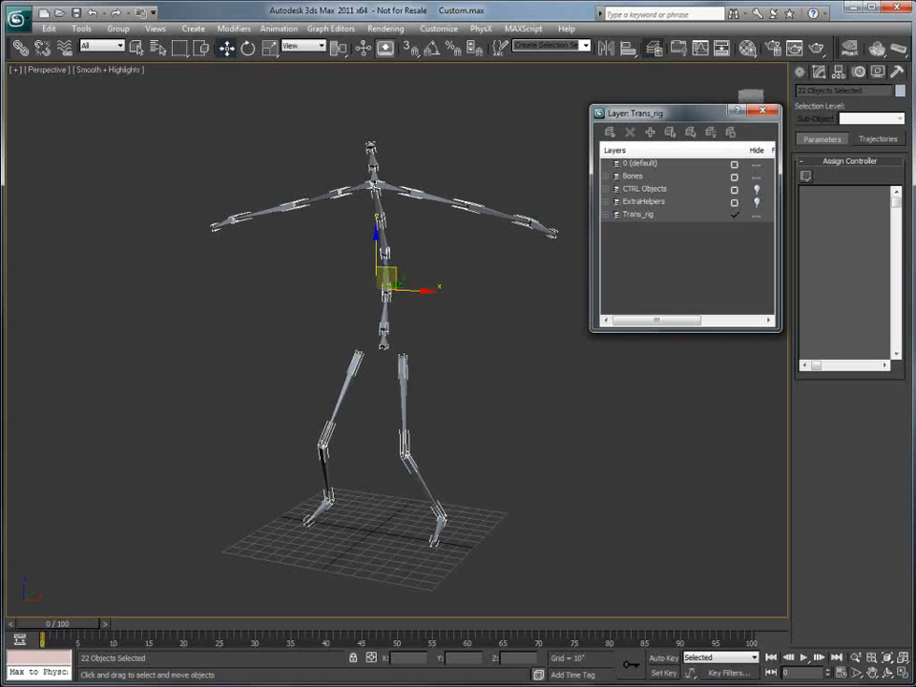
Toggle the Bones and Trans_rig layers to compare them, leaving Bones hidden and Trans_rig shown.
left_click(633, 176)
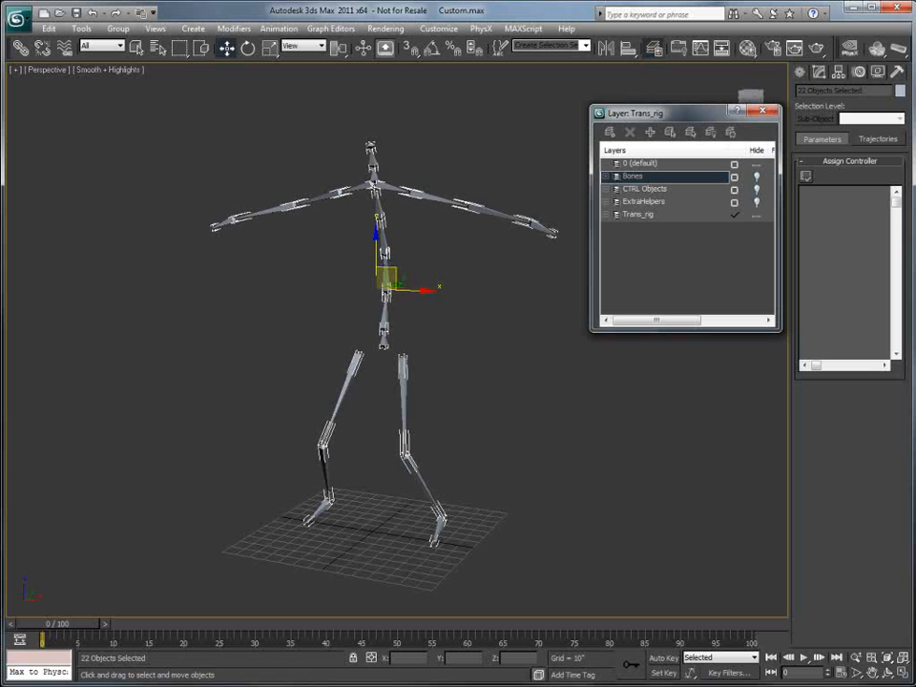
left_click(756, 214)
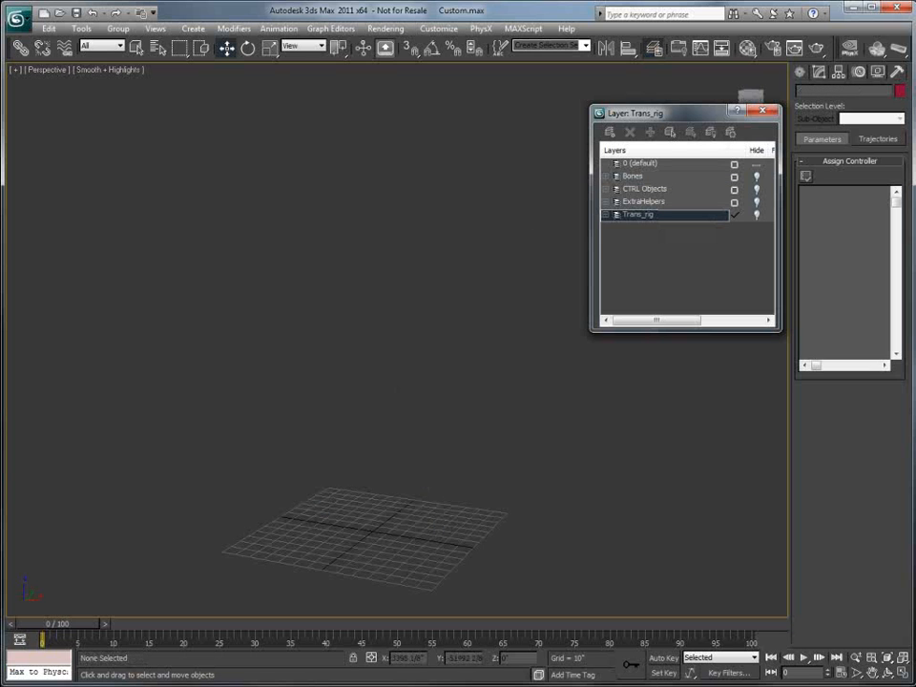
left_click(756, 176)
left_click(757, 176)
left_click(757, 177)
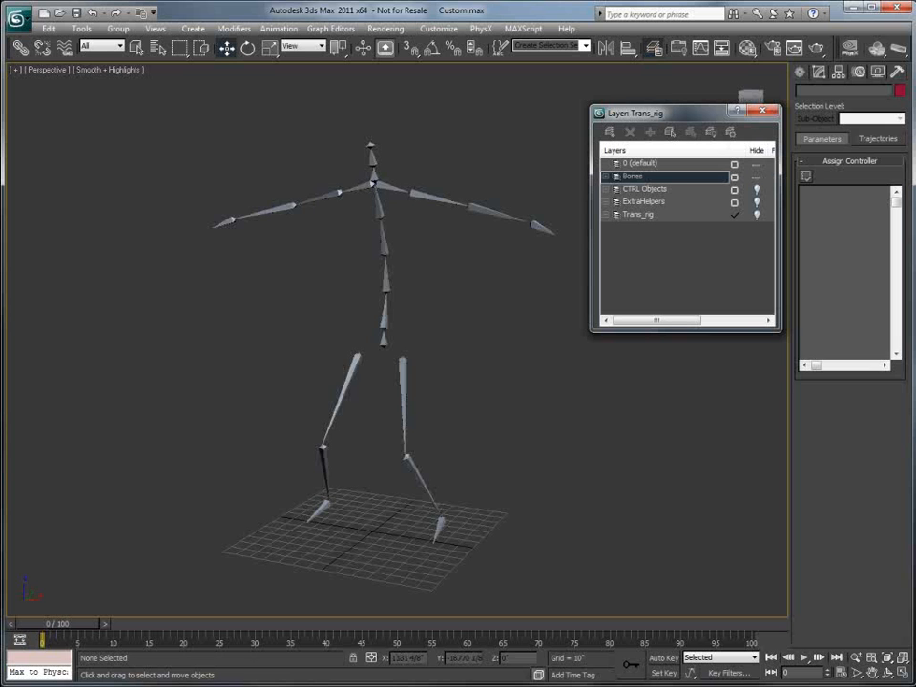
left_click(757, 177)
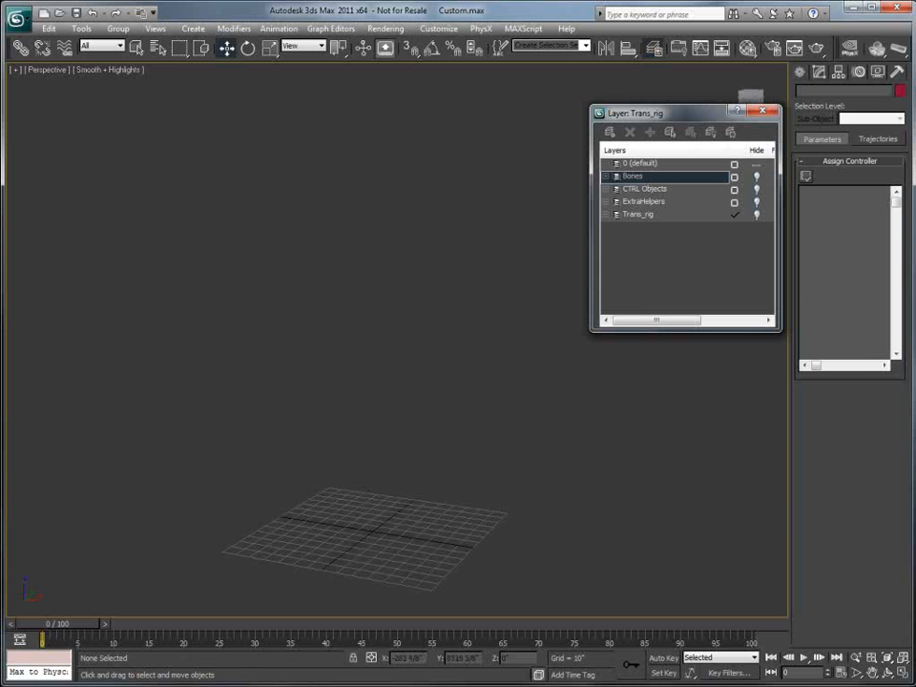
left_click(757, 214)
Expand the Trans_rig layer and review the names of the objects it contains.
left_click(606, 215)
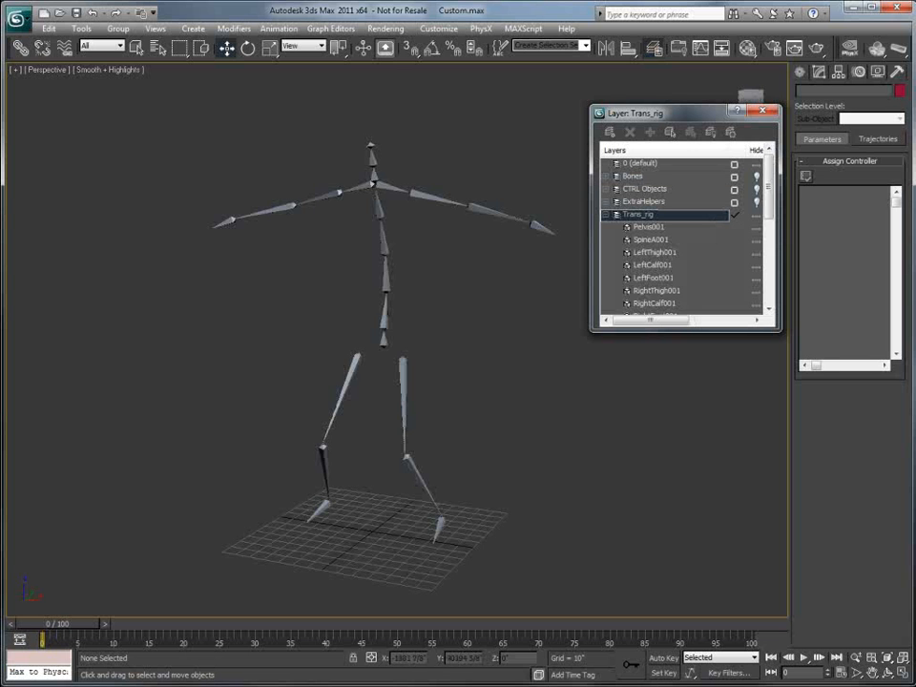
scroll(682, 258, "down", 1)
scroll(683, 238, "down", 5)
scroll(683, 239, "up", 2)
scroll(682, 238, "up", 5)
scroll(682, 238, "down", 1)
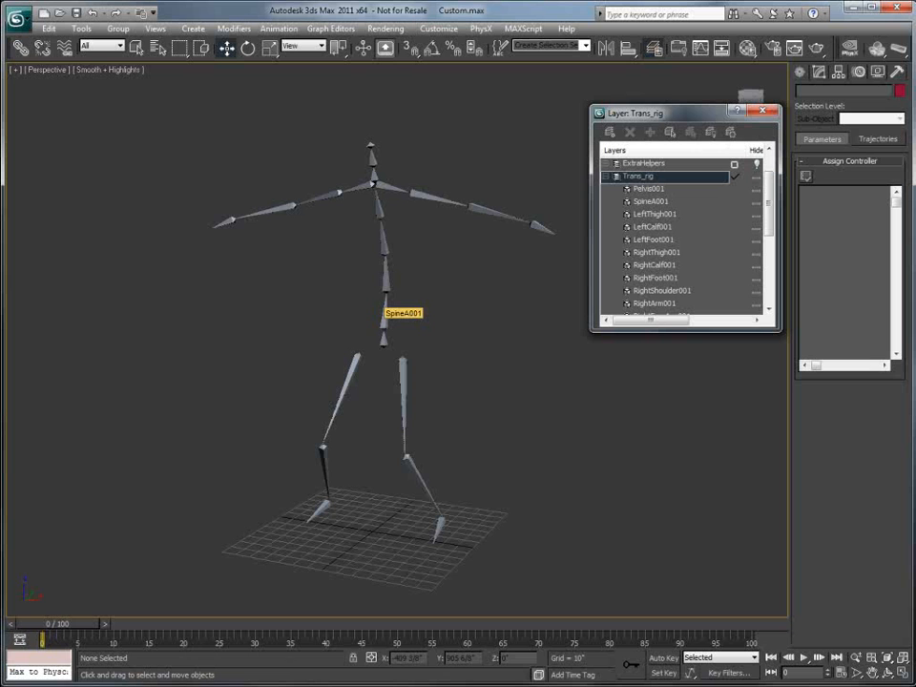
Select all the Trans_rig meshes and check their bone properties in Bone Tools.
left_click_drag(145, 108, 577, 563)
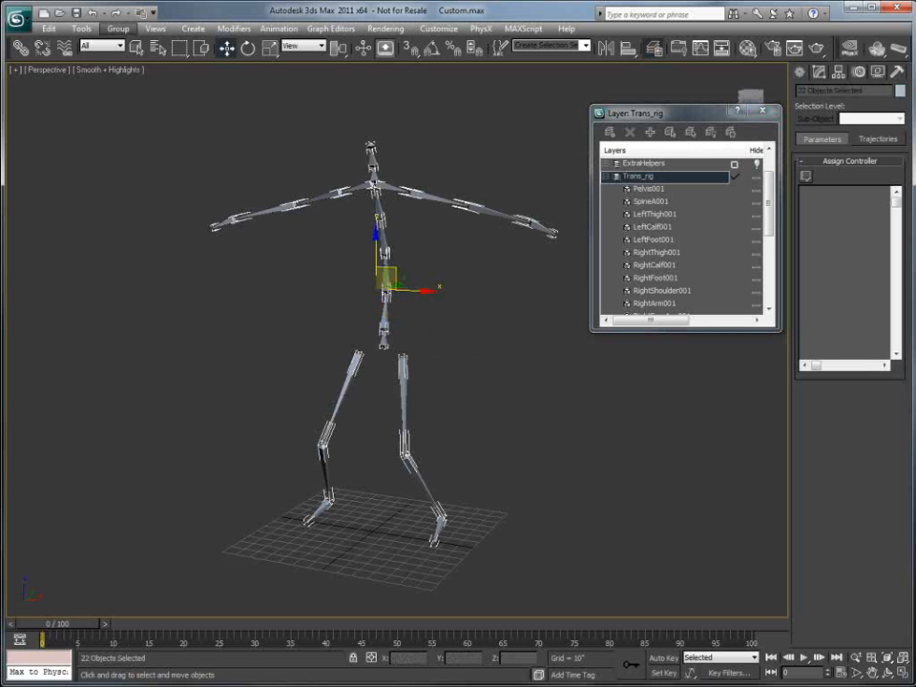
left_click(278, 30)
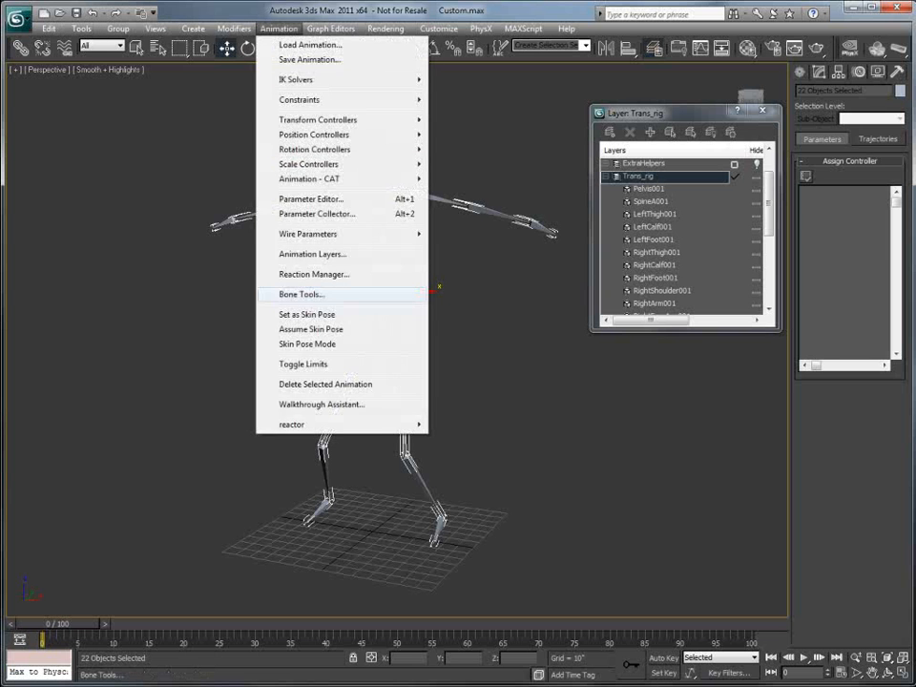
left_click(302, 294)
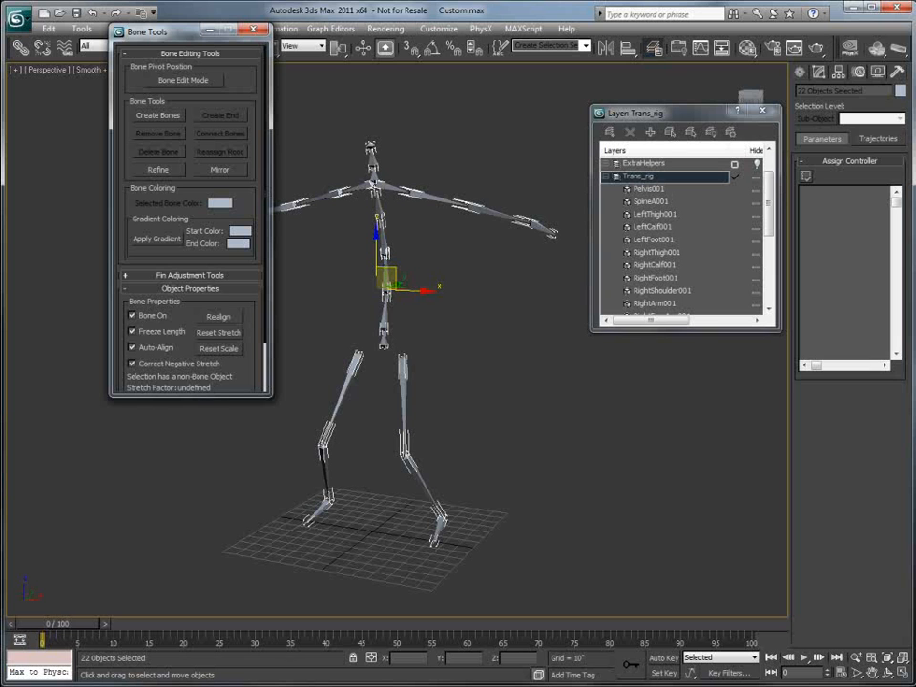
left_click(253, 29)
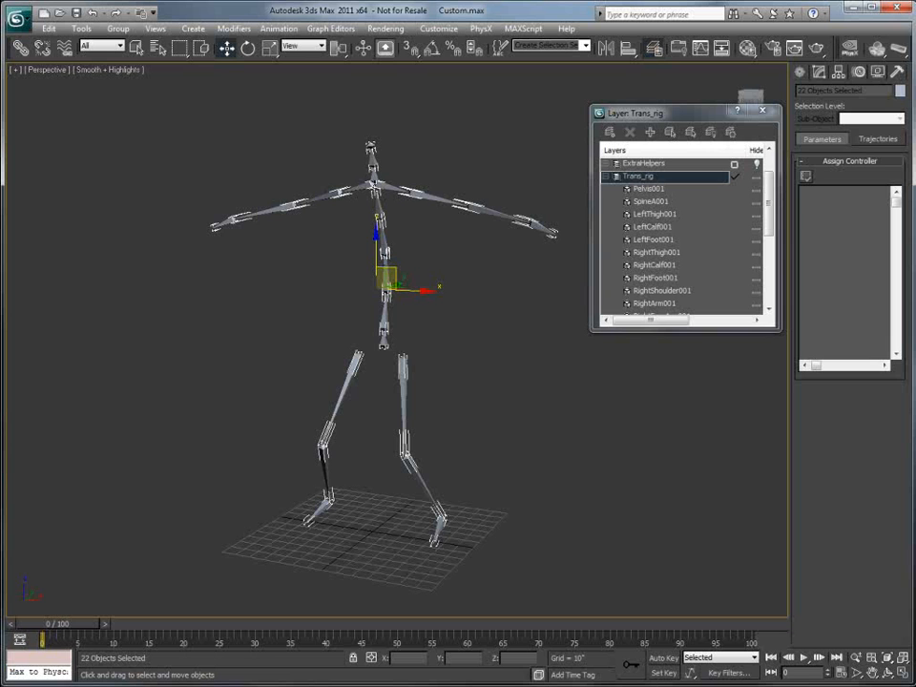
Check the name of a single spine mesh and compare it with the object names listed on the Trans_rig layer.
left_click(458, 334)
left_click(383, 239)
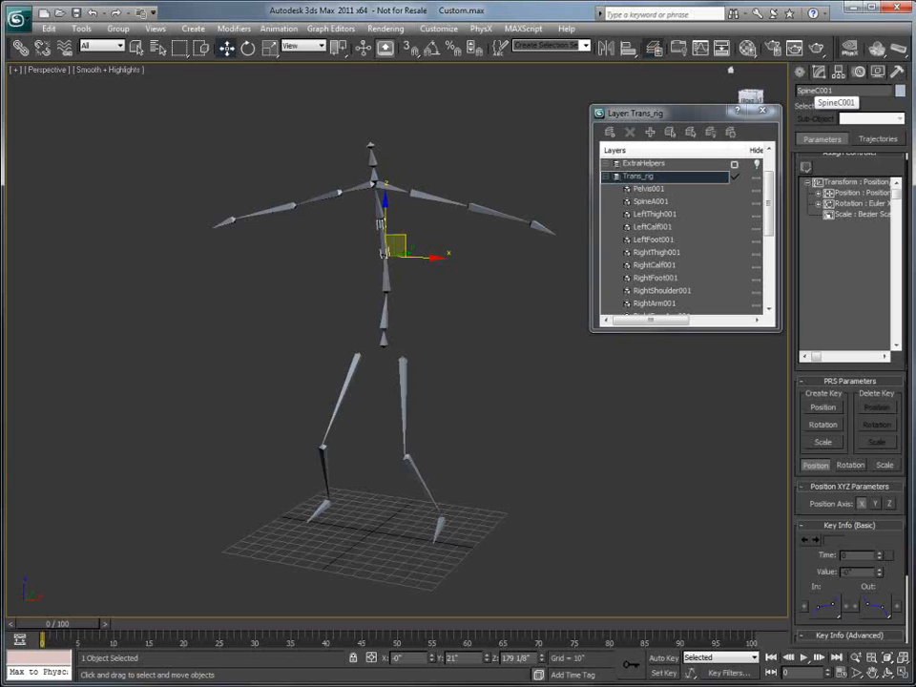
left_click_drag(819, 90, 833, 90)
left_click(828, 91)
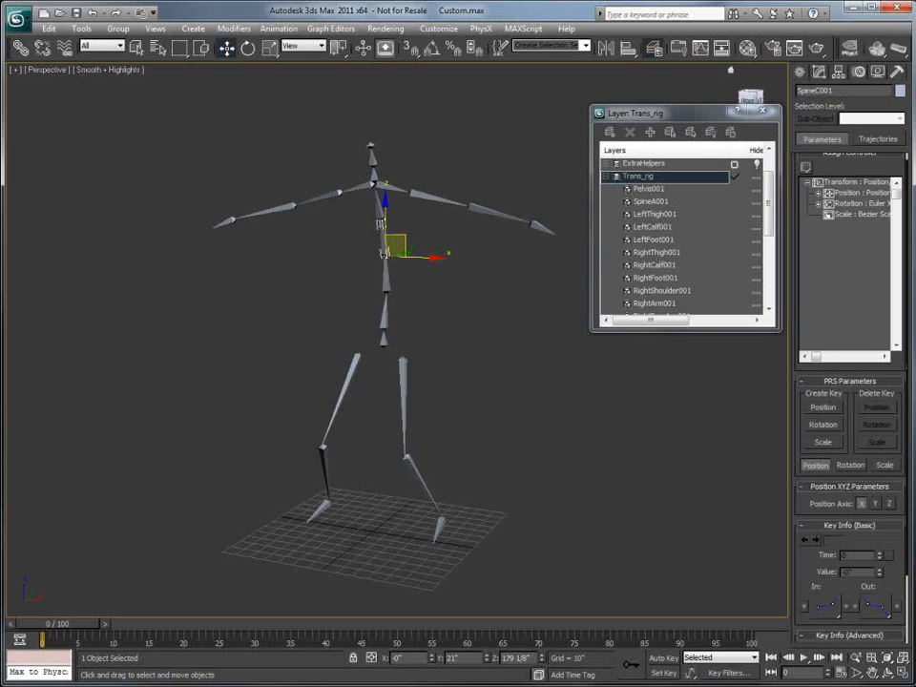
left_click(653, 201)
left_click(654, 228)
left_click(656, 253)
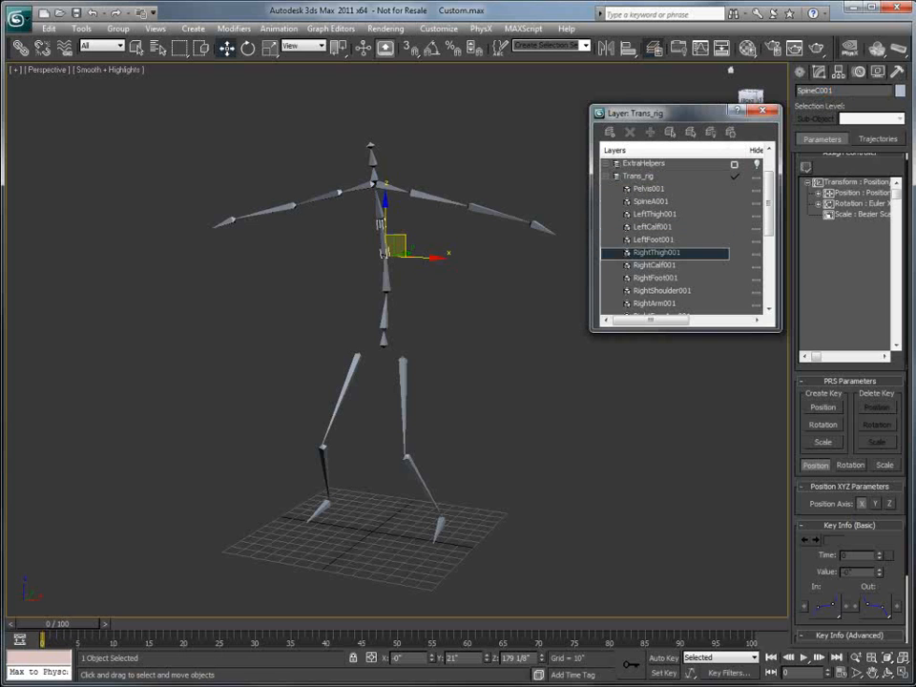
Select all the Trans_rig meshes and set Rename Objects to leave out the base name and remove the last 3 digits.
left_click_drag(149, 118, 575, 607)
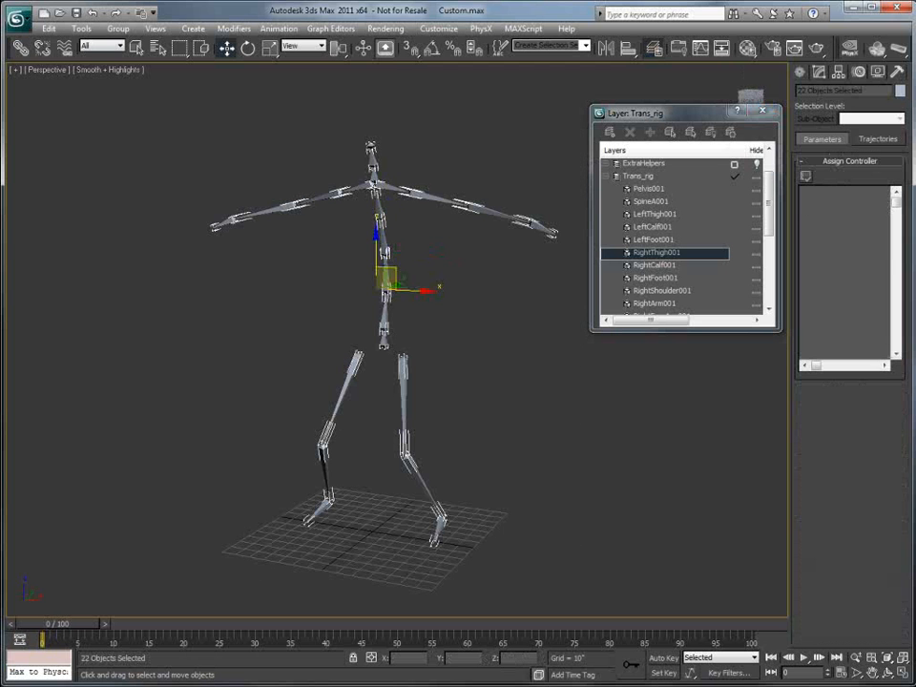
left_click(81, 27)
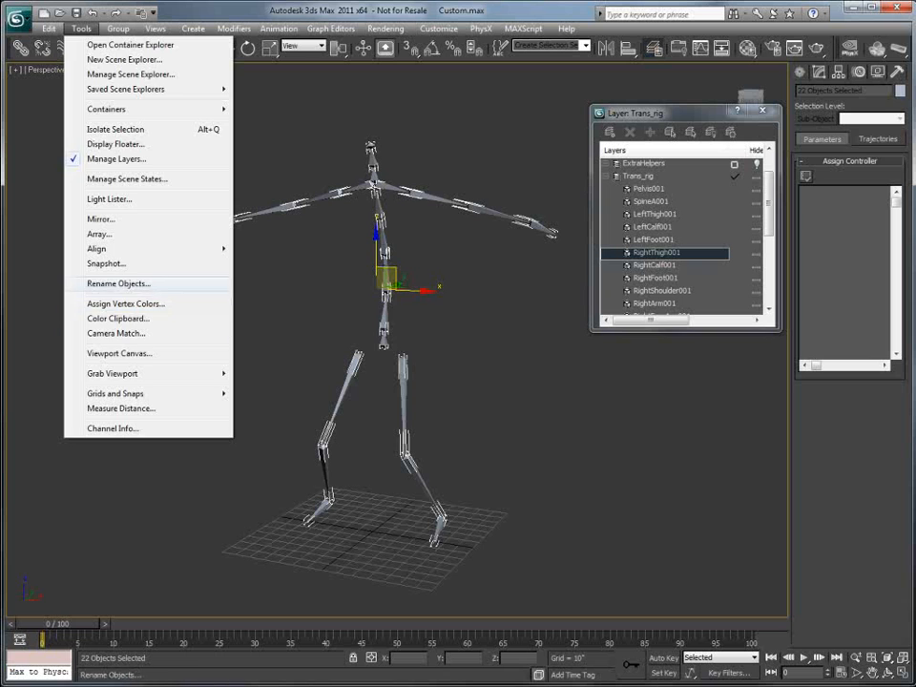
left_click(119, 284)
left_click(395, 359)
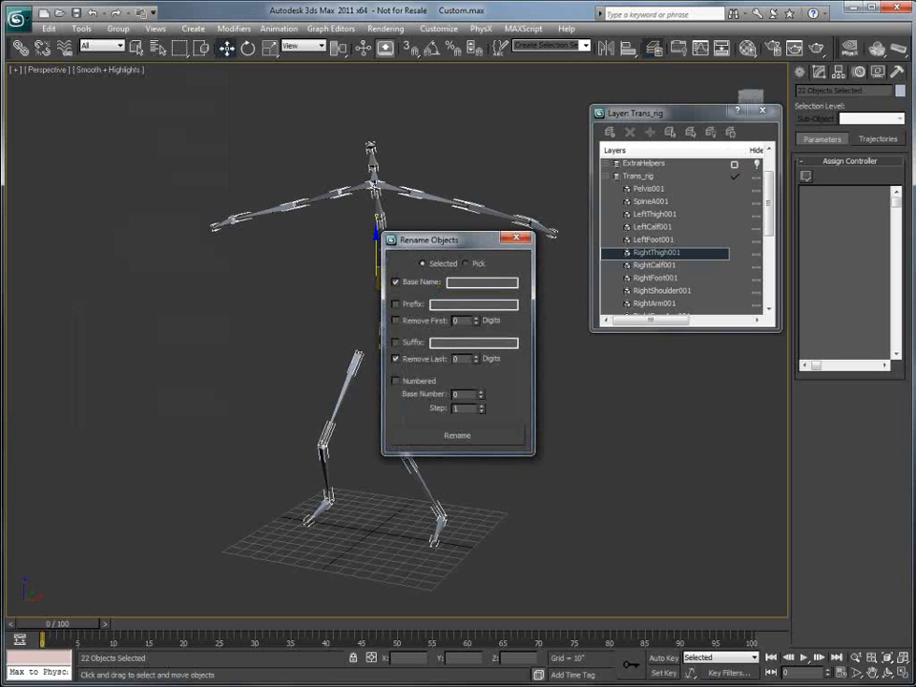
left_click(396, 282)
double_click(457, 359)
type("23")
key("BackSpace")
key("BackSpace")
type("3")
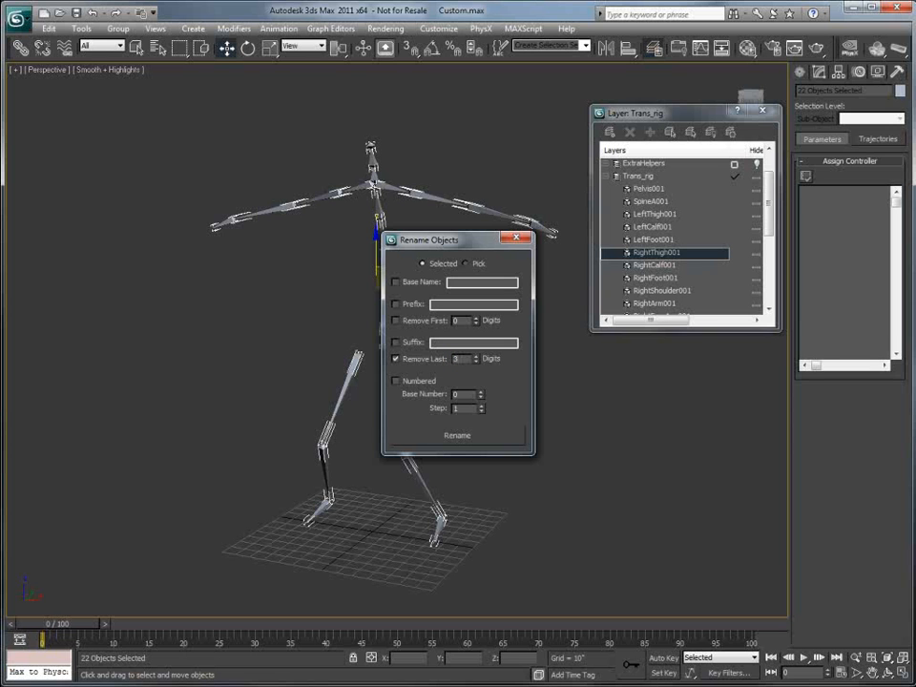
Add the prefix TR_ and rename all the selected meshes.
left_click(396, 305)
left_click(453, 306)
type("TR_")
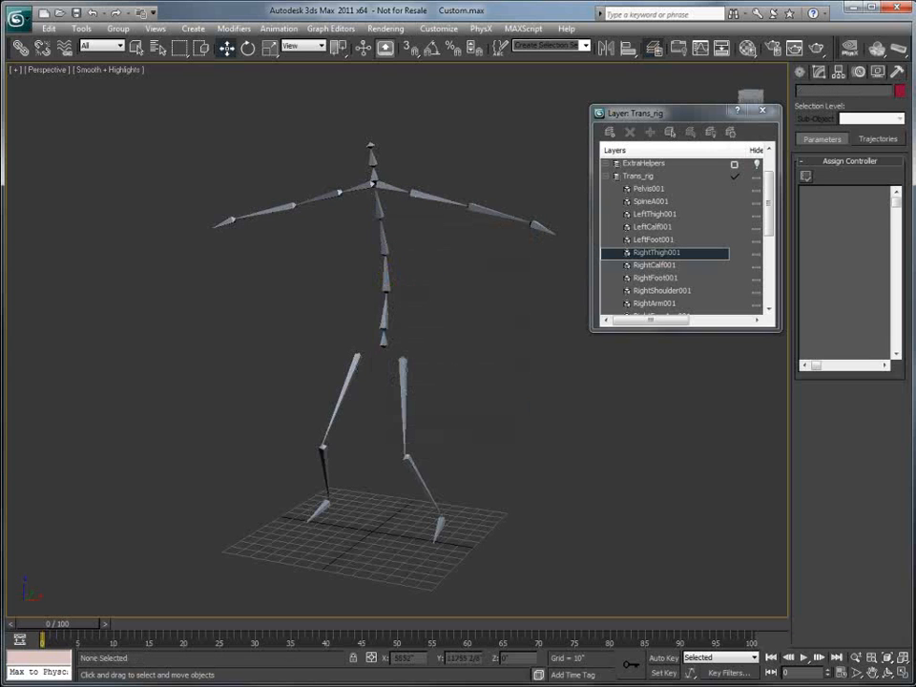
Check the new names of several spine, left thigh and left arm meshes by selecting them one at a time.
left_click(375, 188)
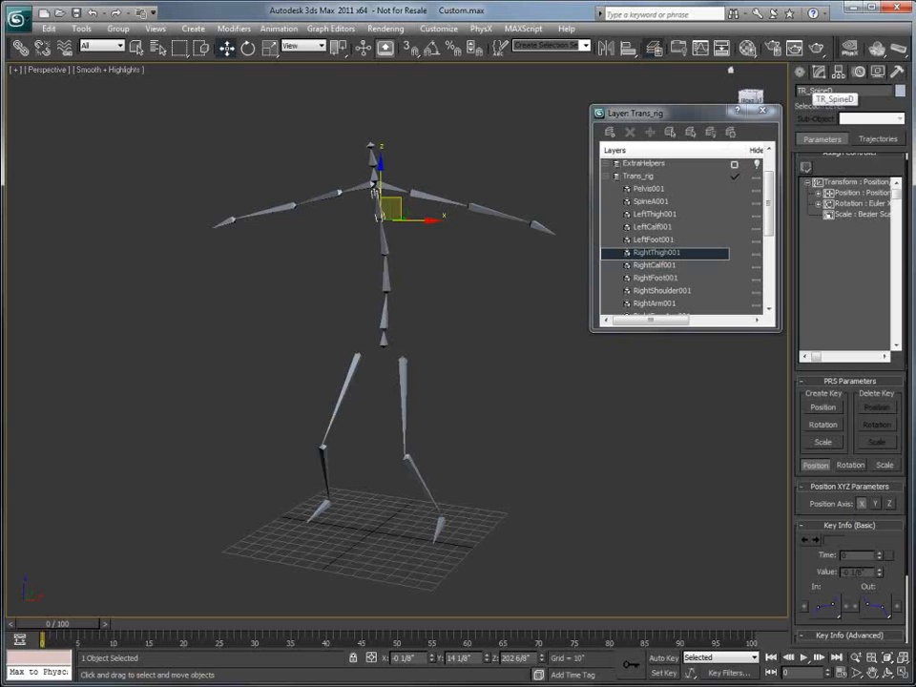
left_click(405, 442)
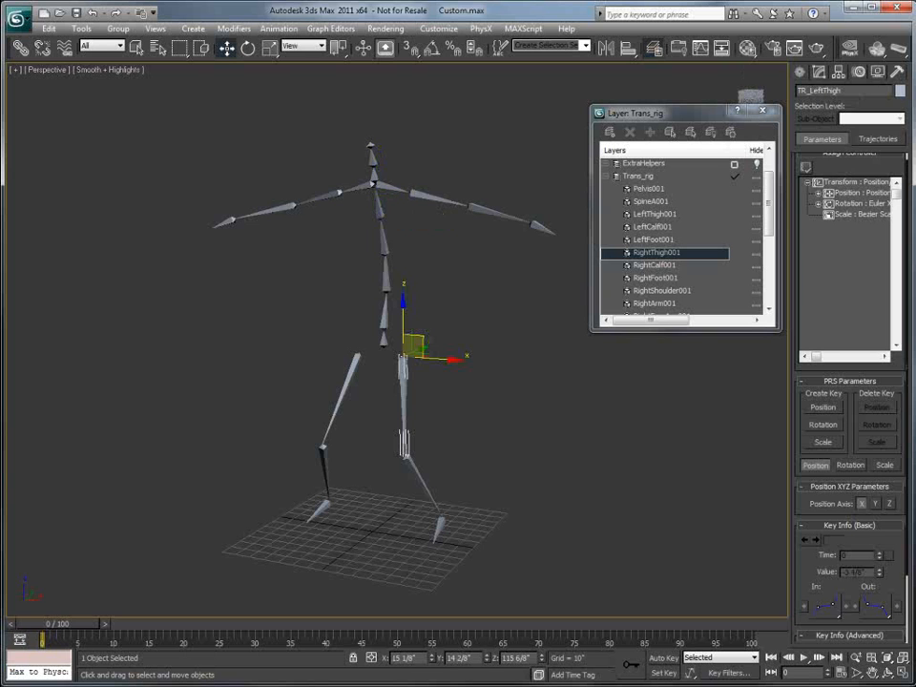
left_click_drag(844, 90, 810, 91)
left_click(511, 215)
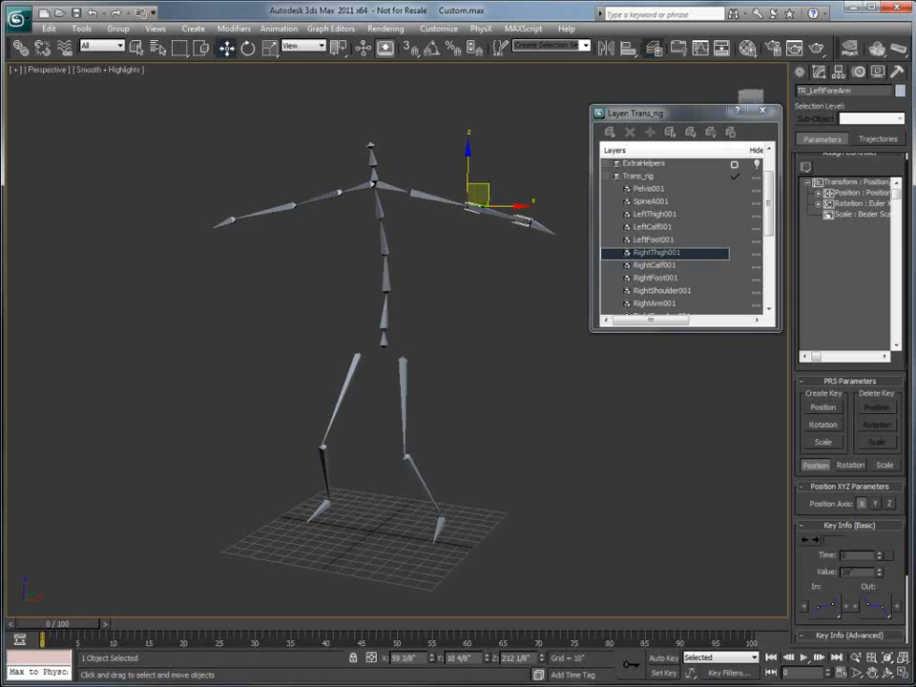
left_click(375, 190)
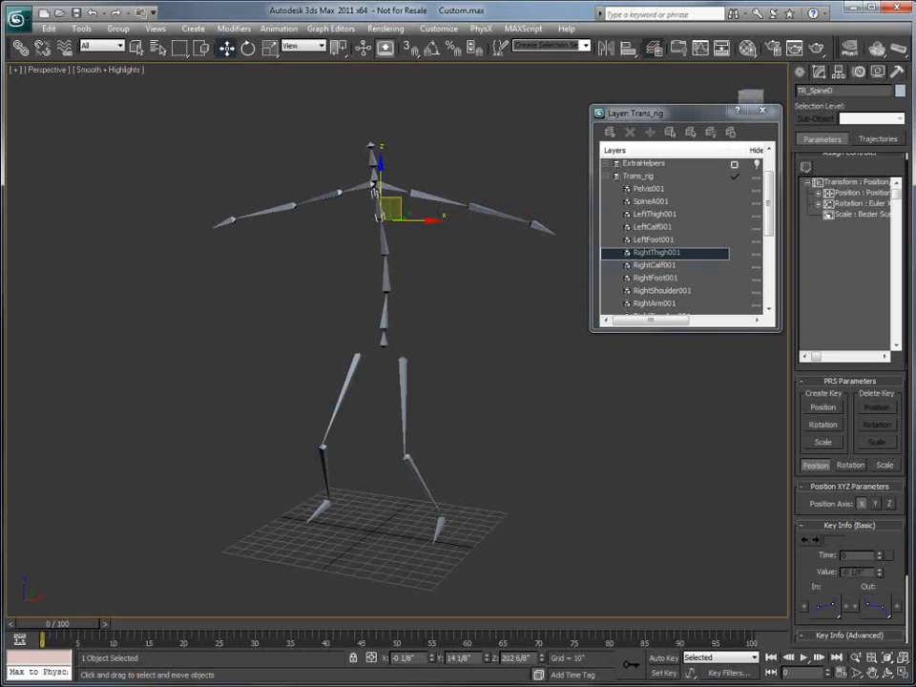
left_click(417, 194)
key("r")
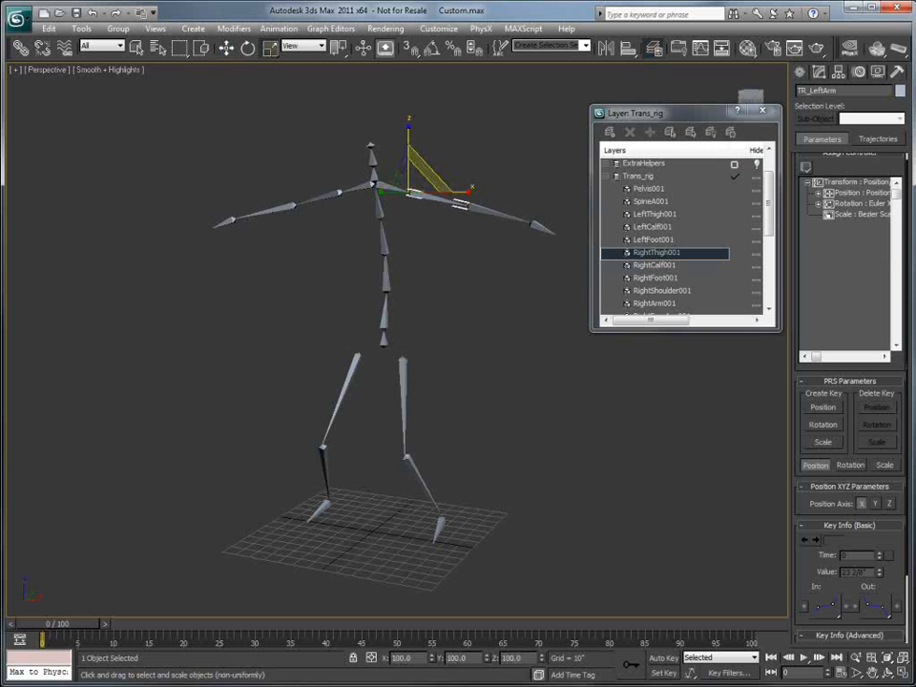
key("e")
mouse_move(417, 194)
left_mouse_down()
mouse_move(422, 203)
mouse_move(411, 211)
mouse_move(416, 194)
left_mouse_up()
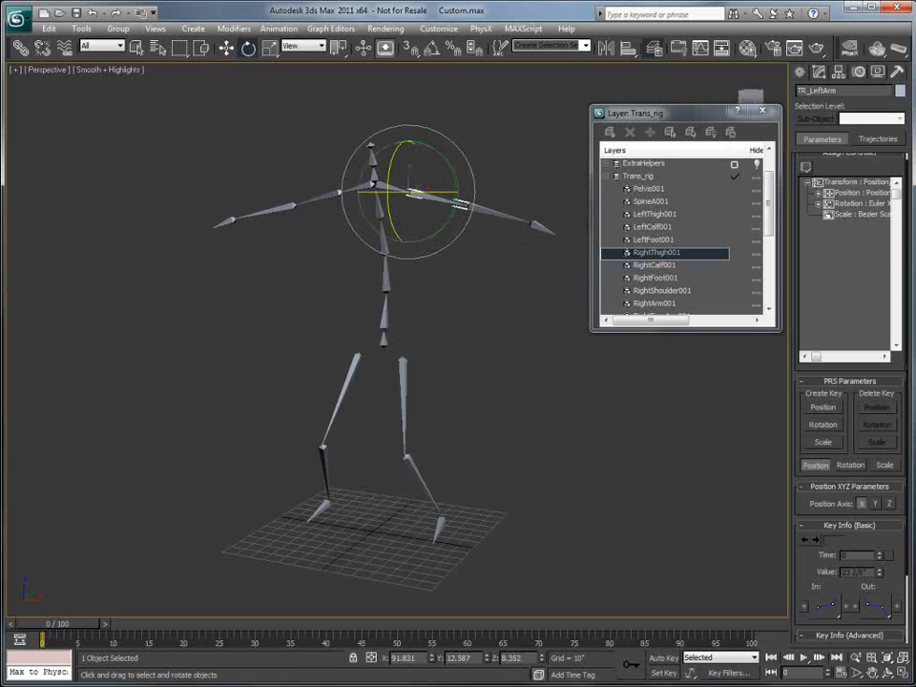
left_click(378, 196)
left_click(383, 244)
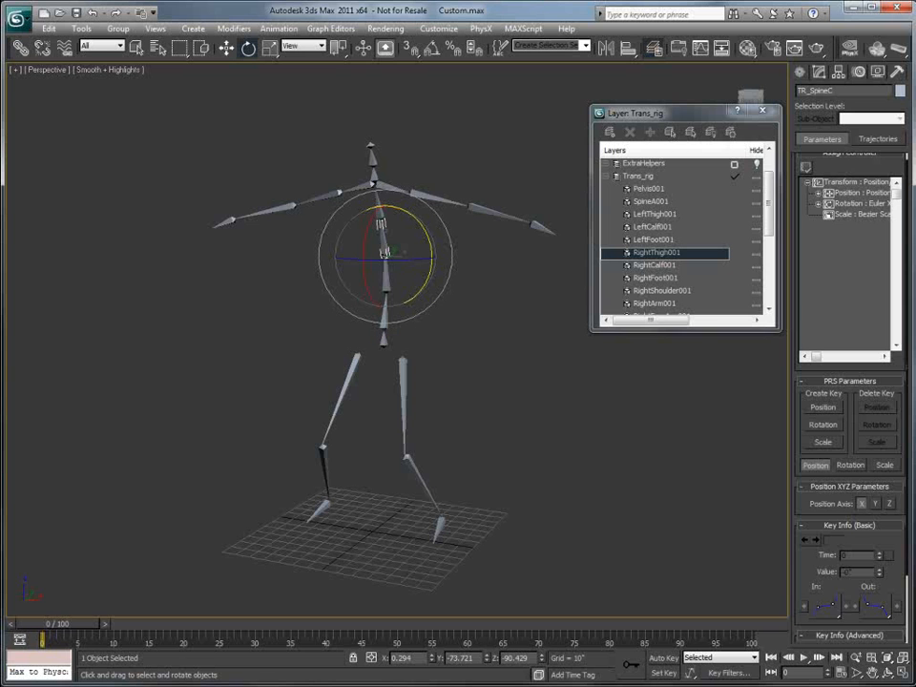
Link the spine meshes parent to child in a chain running from the pelvis up to TR_SpineD.
left_click(22, 48)
left_click(385, 316)
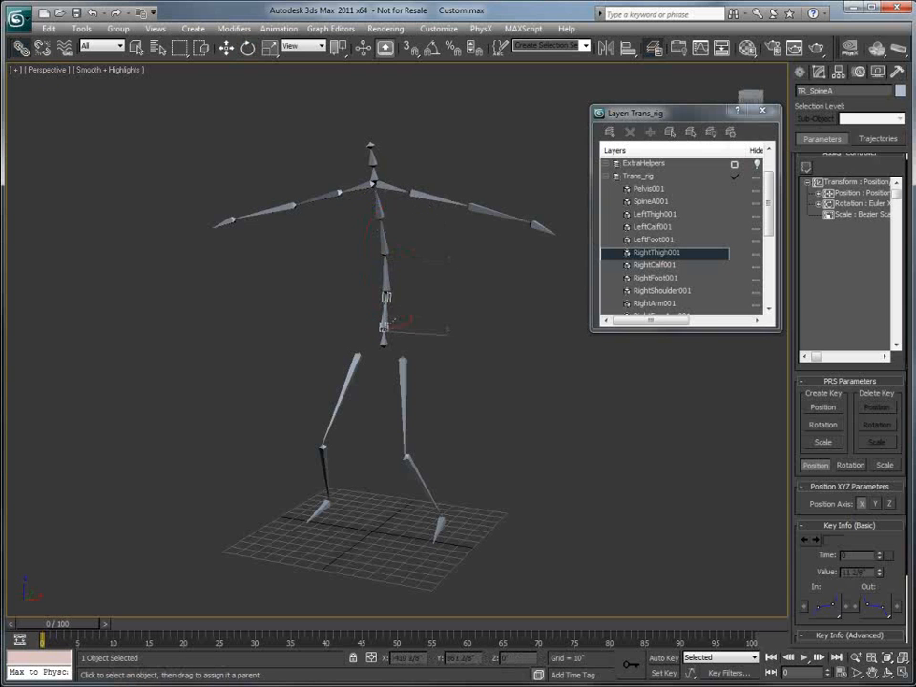
left_click(384, 253)
left_click(382, 224)
left_click(375, 191)
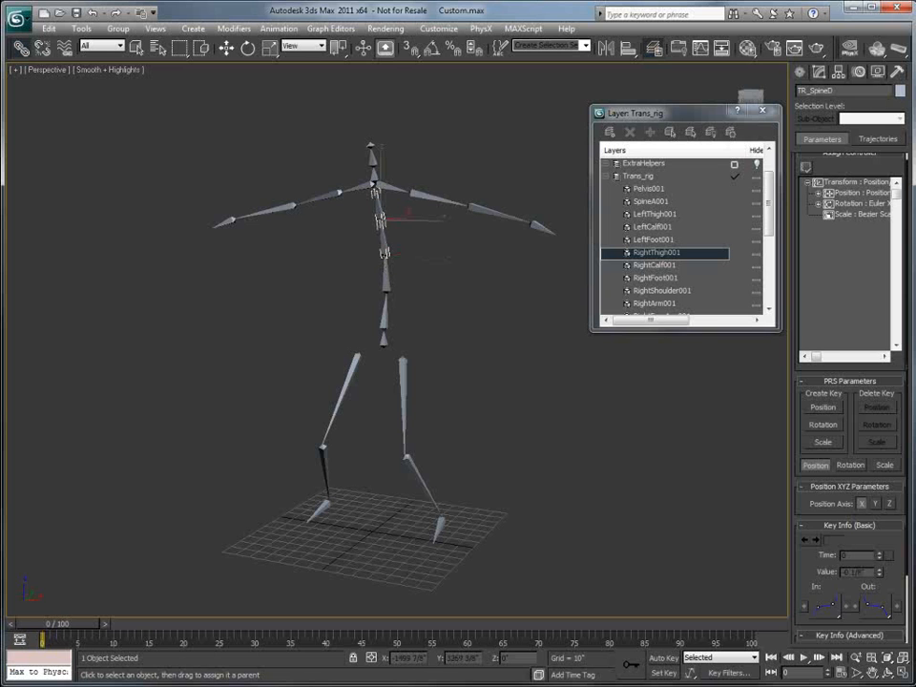
Link TR_NeckA and both shoulder meshes to the top spine mesh, and continue the chain through TR_NeckB to TR_Head.
left_click(373, 180)
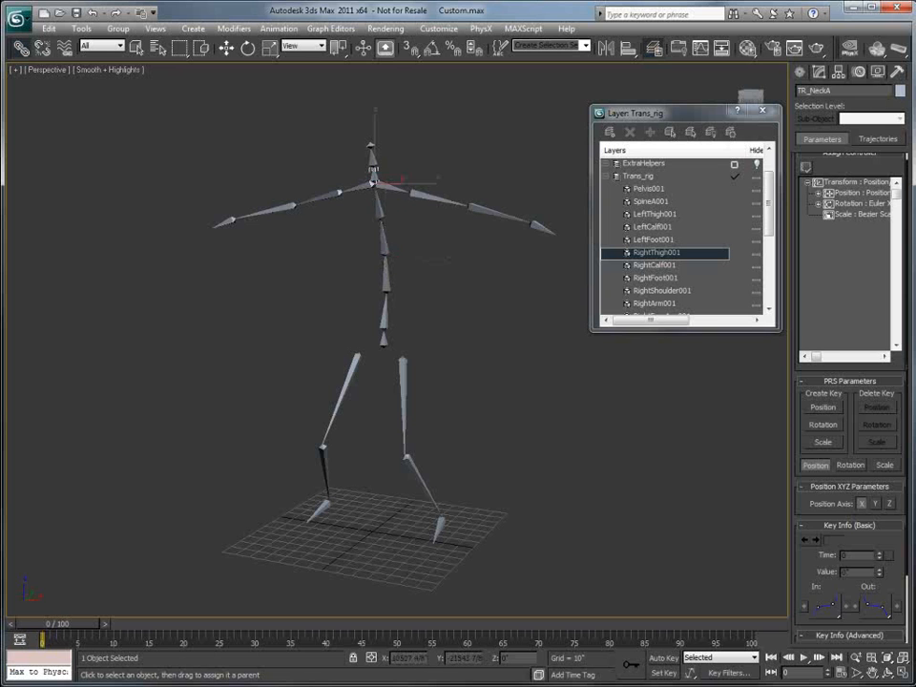
left_click(345, 192, "ctrl")
left_click(403, 191, "ctrl")
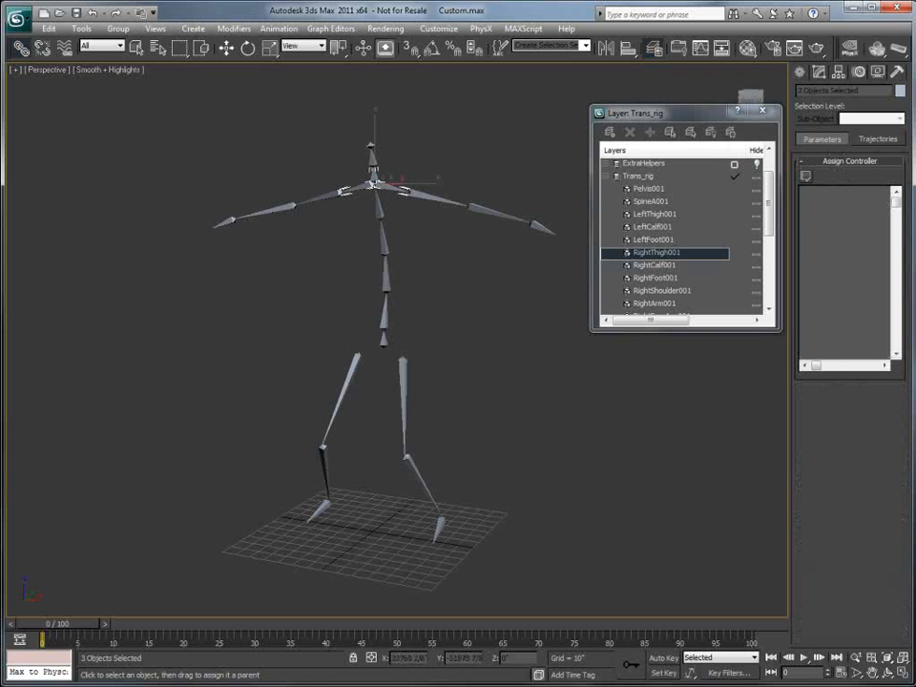
left_click(371, 150)
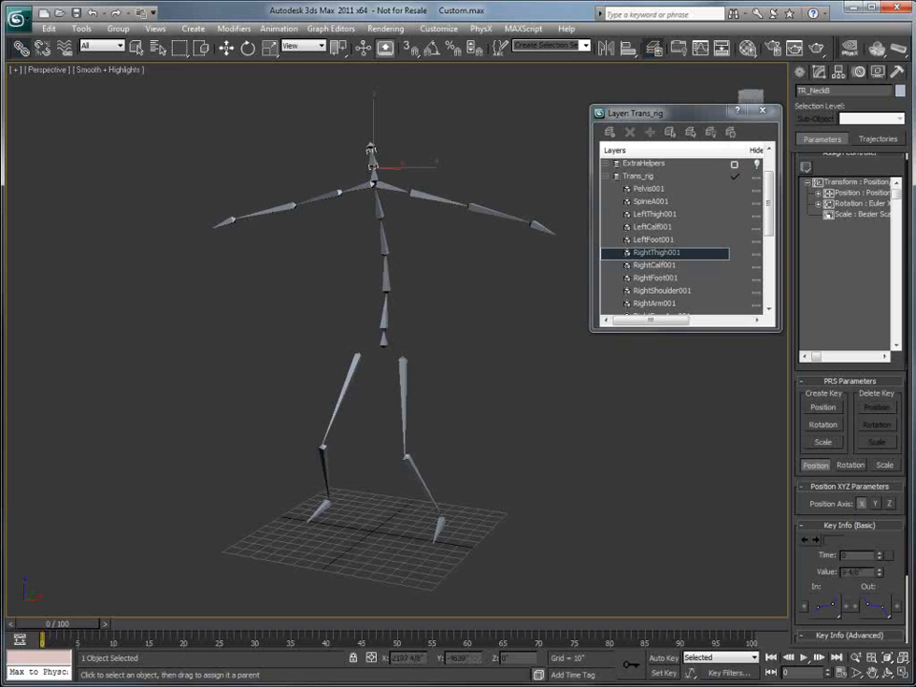
left_click(372, 146)
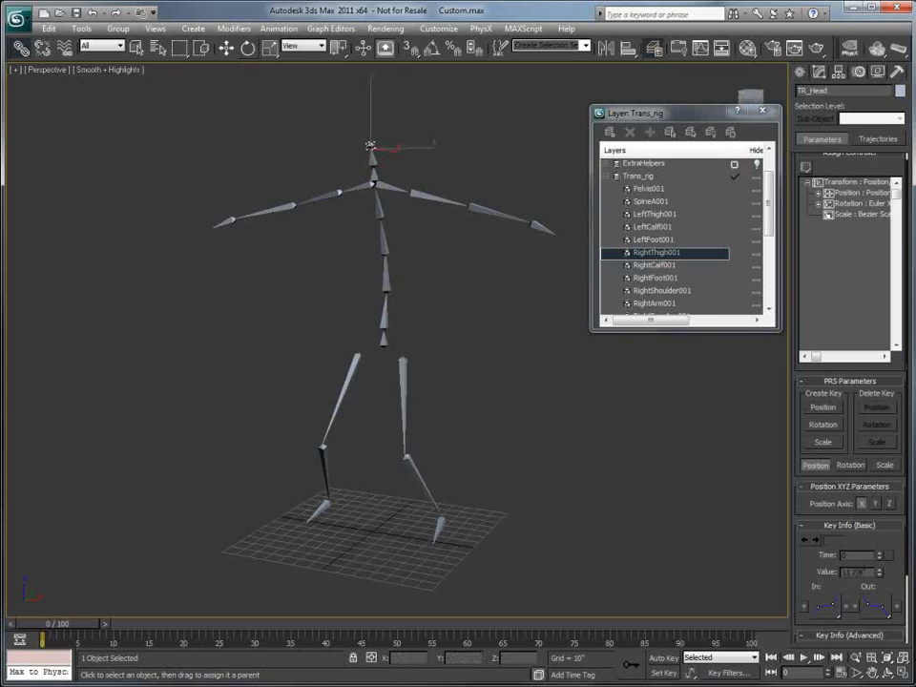
Test the linked hierarchy by rotating the pelvis, left thigh and TR_SpineB meshes, undoing the rotations.
key("e")
left_click(384, 338)
left_click_drag(384, 339, 384, 340)
key("ctrl+z")
left_click(405, 439)
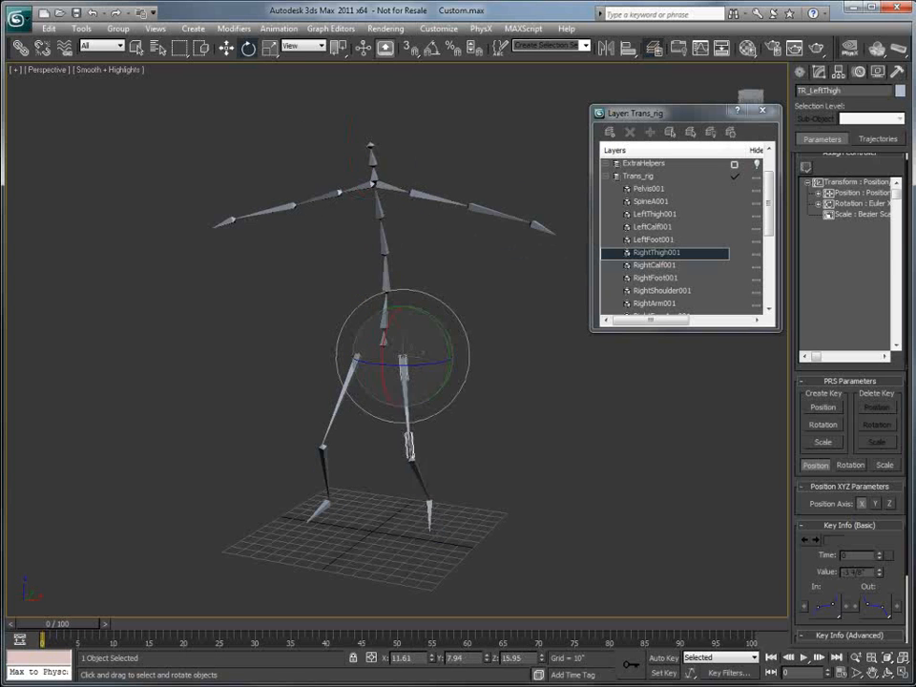
left_click(399, 277)
left_click(386, 274)
mouse_move(385, 275)
left_mouse_down()
mouse_move(397, 283)
mouse_move(374, 276)
left_mouse_up()
key("ctrl+z")
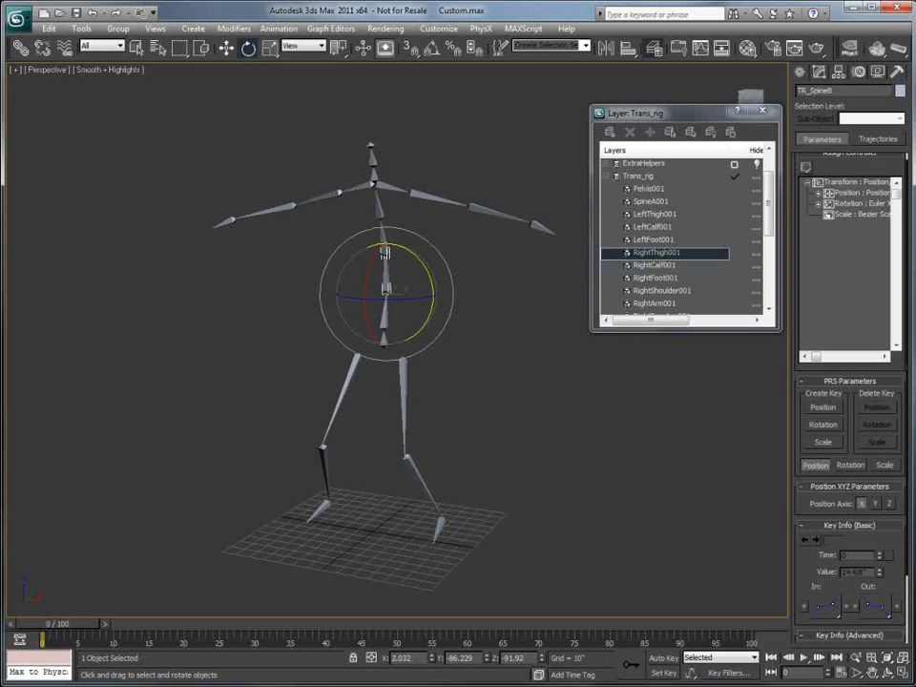
Draw a circle with a radius of about 31" on the ground grid between the feet, on the Trans_rig layer.
left_click(638, 176)
left_click(800, 73)
left_click(821, 93)
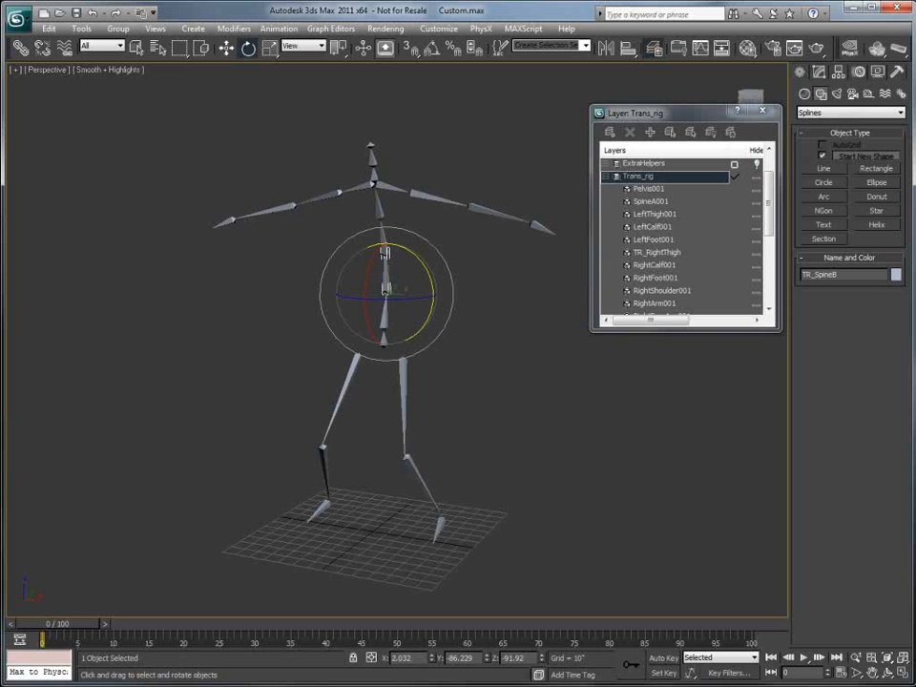
left_click(824, 182)
left_click_drag(361, 530, 420, 530)
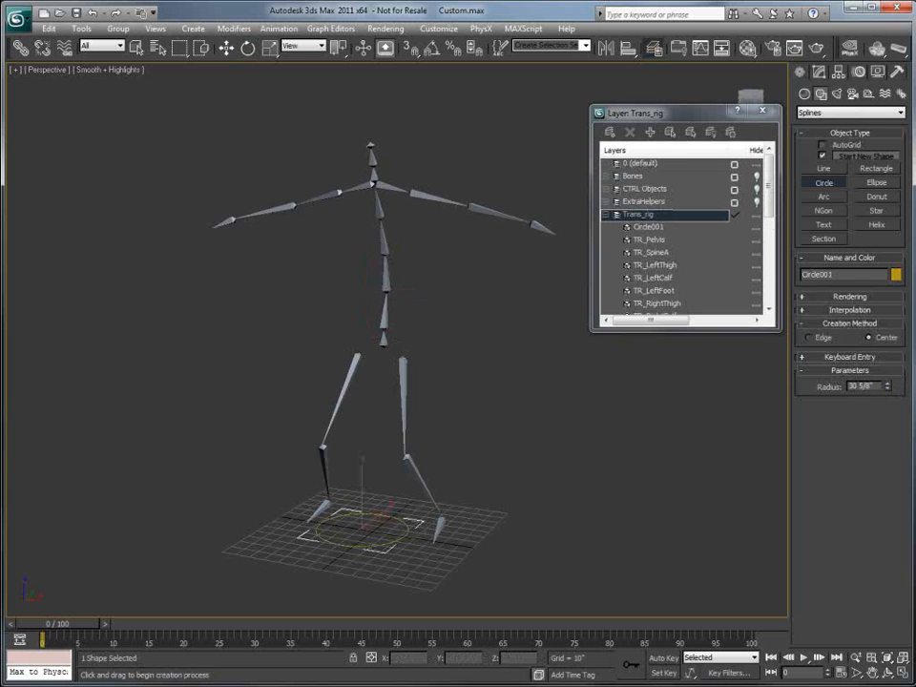
Change the new circle's object color to light blue.
left_click(897, 275)
left_click(481, 312)
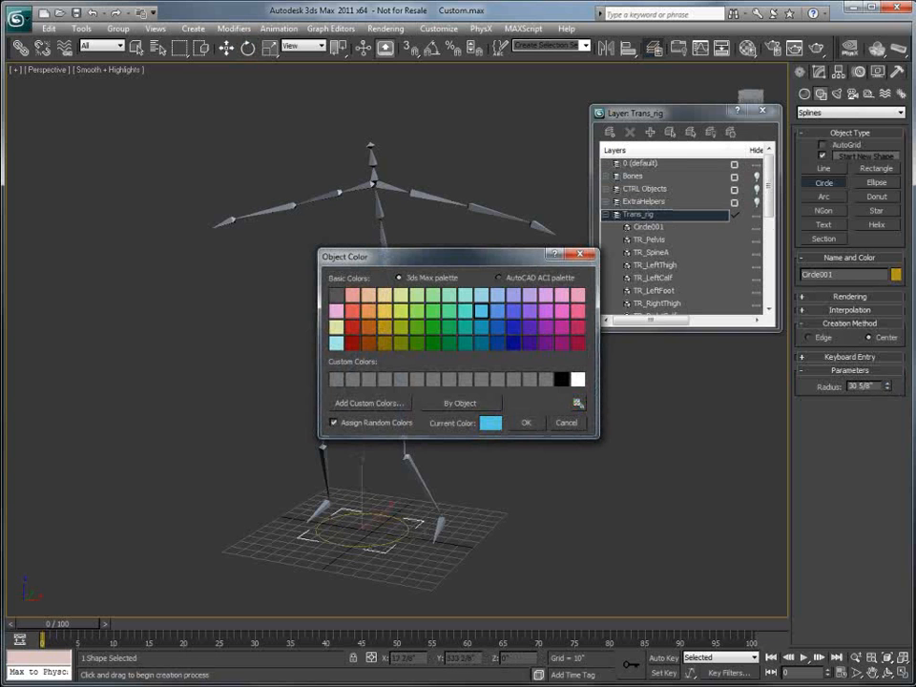
left_click(526, 423)
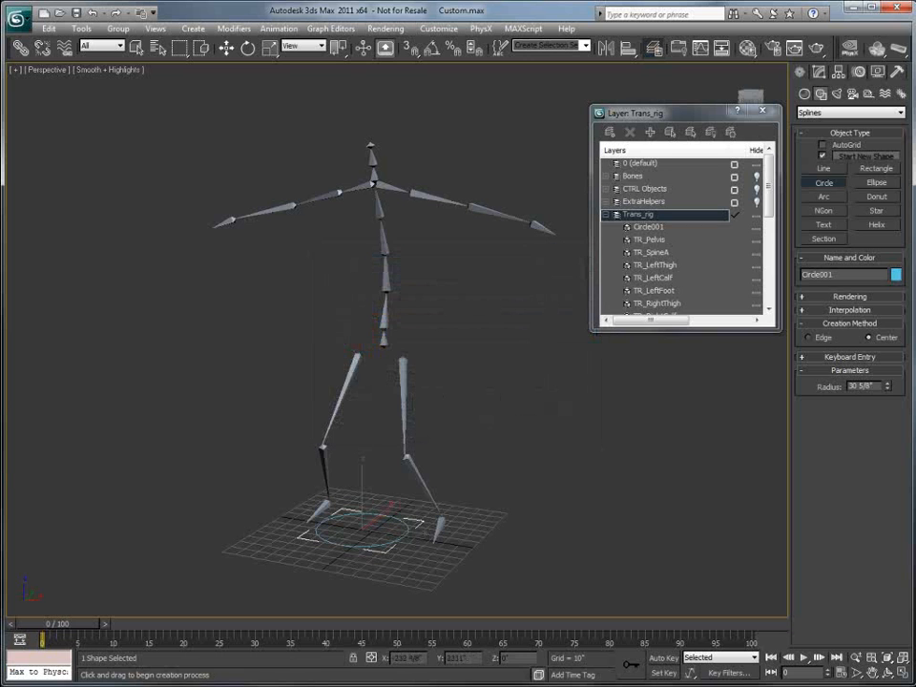
Show the CTRL Objects layer and align the circle to CTRL_Root, center to center in X, Y and Z, with orientation matched on all axes.
left_click(757, 189)
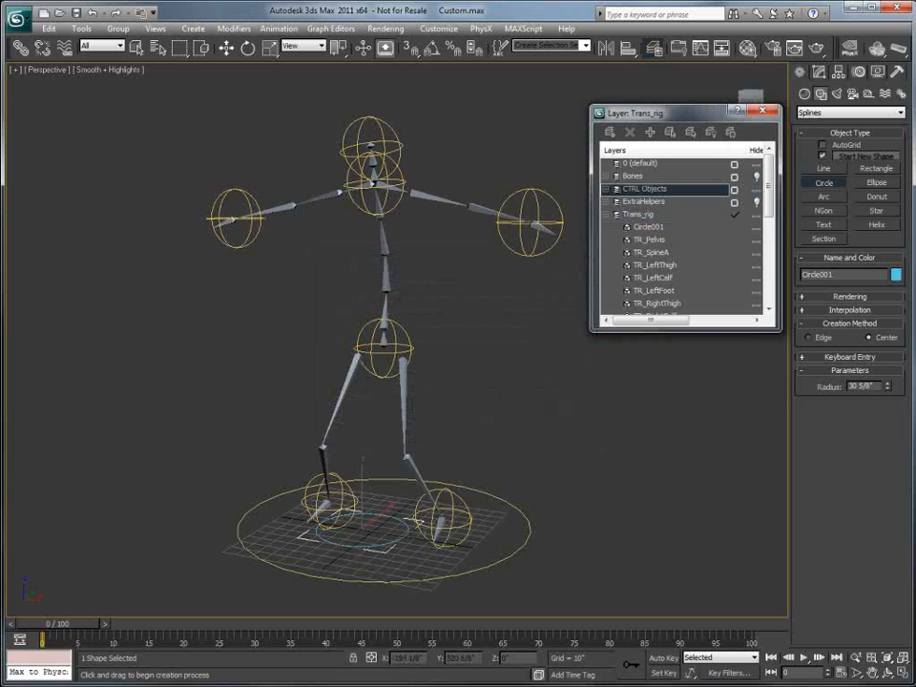
left_click(629, 48)
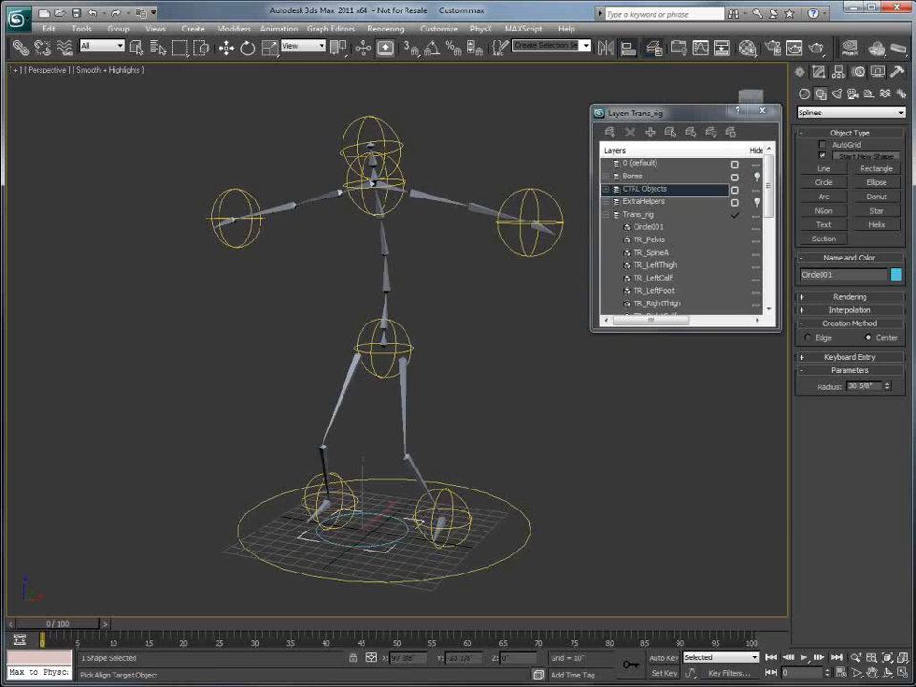
left_click(341, 493)
left_click(629, 303)
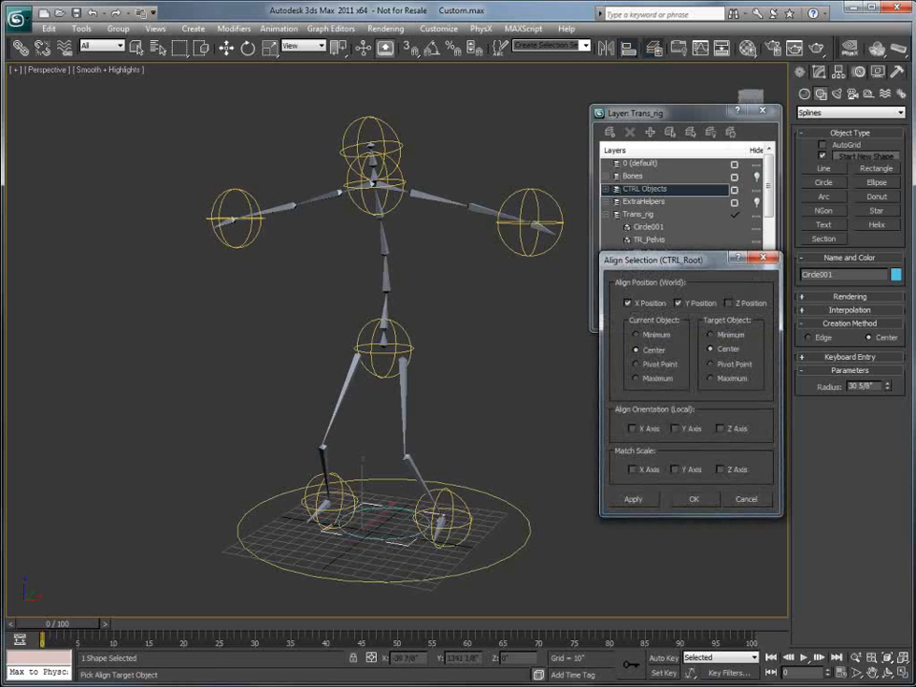
left_click(729, 304)
left_click(631, 429)
left_click(675, 428)
left_click(721, 429)
left_click(694, 500)
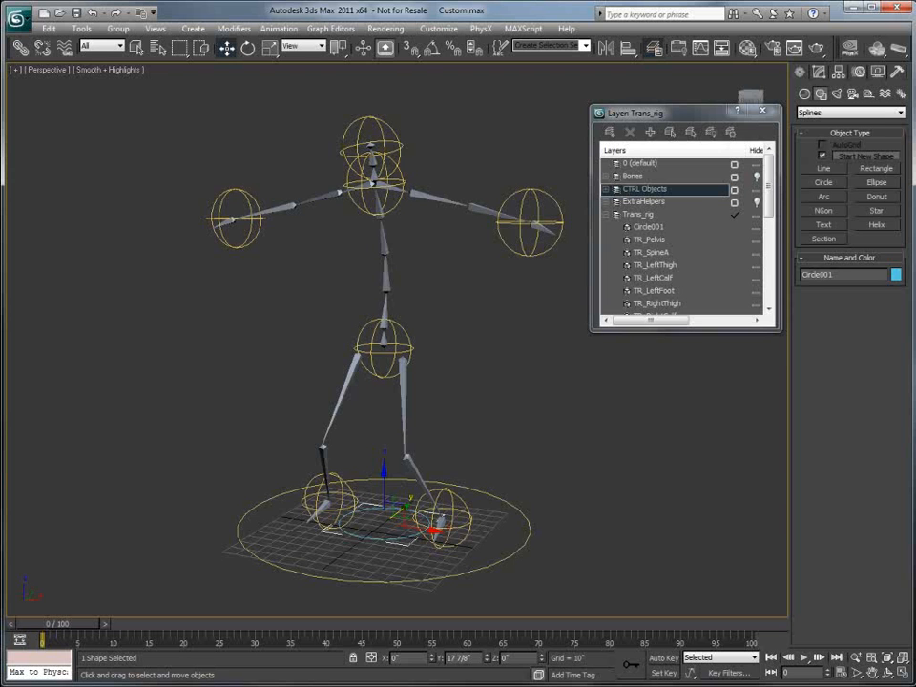
Rename the circle TR_Root and hide the CTRL Objects layer.
left_click(819, 72)
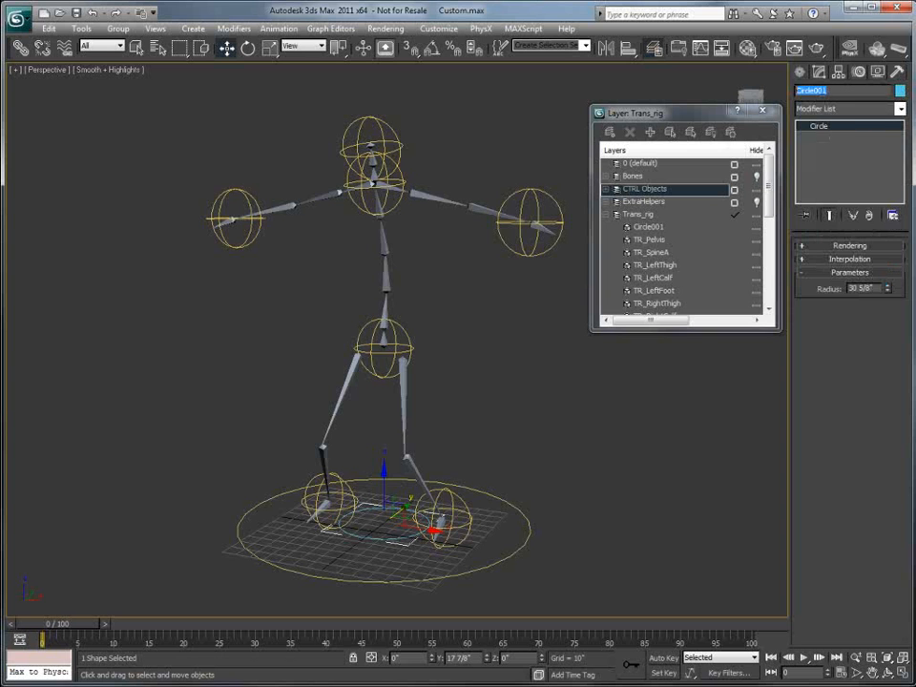
type("TR_Root")
left_click(756, 189)
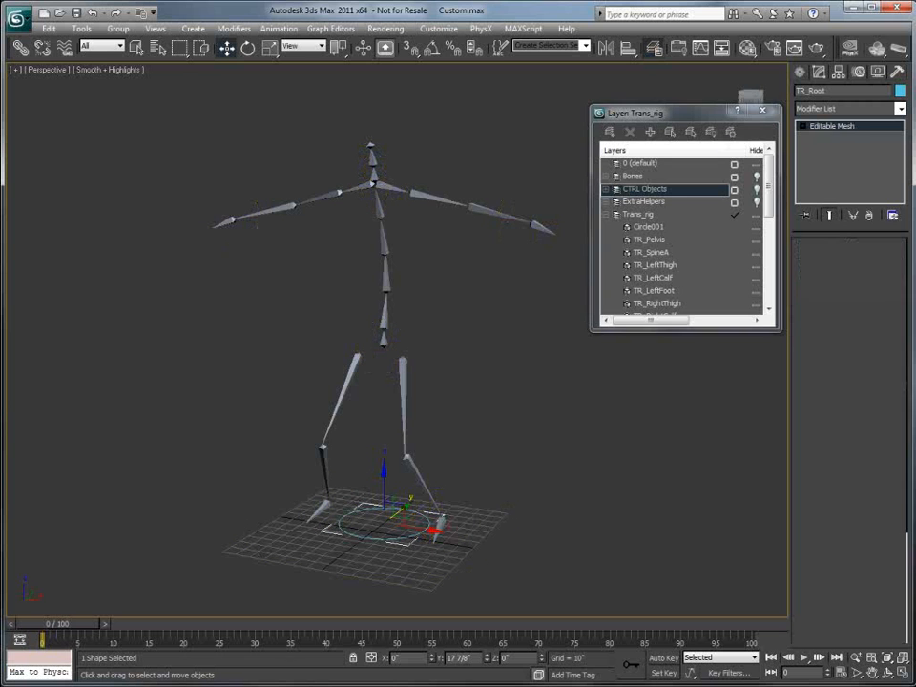
Link the TR_Pelvis mesh to the TR_Root circle and clear the selection.
left_click(385, 315)
left_click(20, 46)
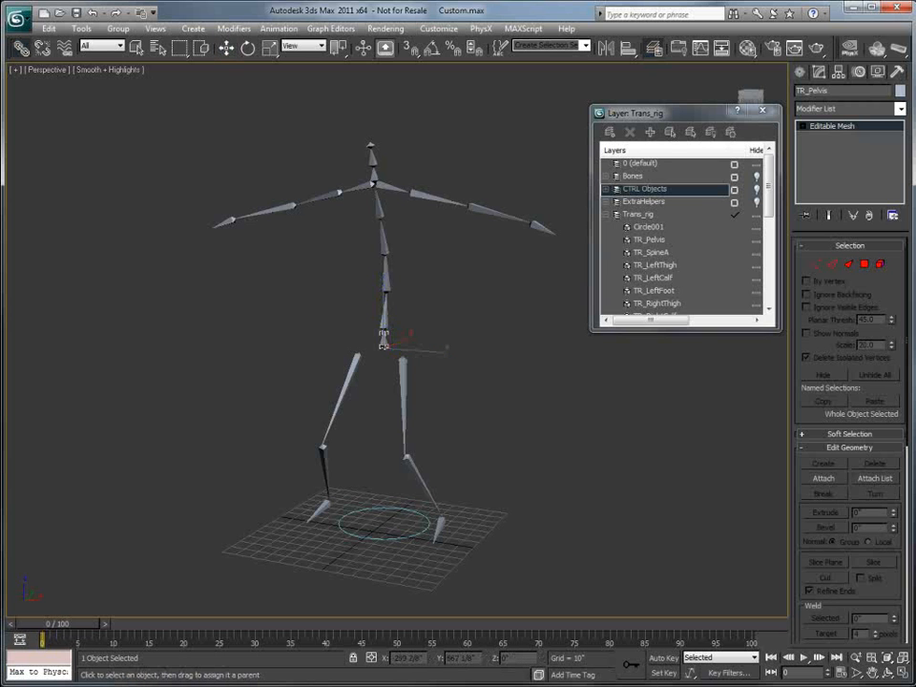
left_click_drag(382, 344, 385, 537)
left_click(248, 49)
key("ctrl+d")
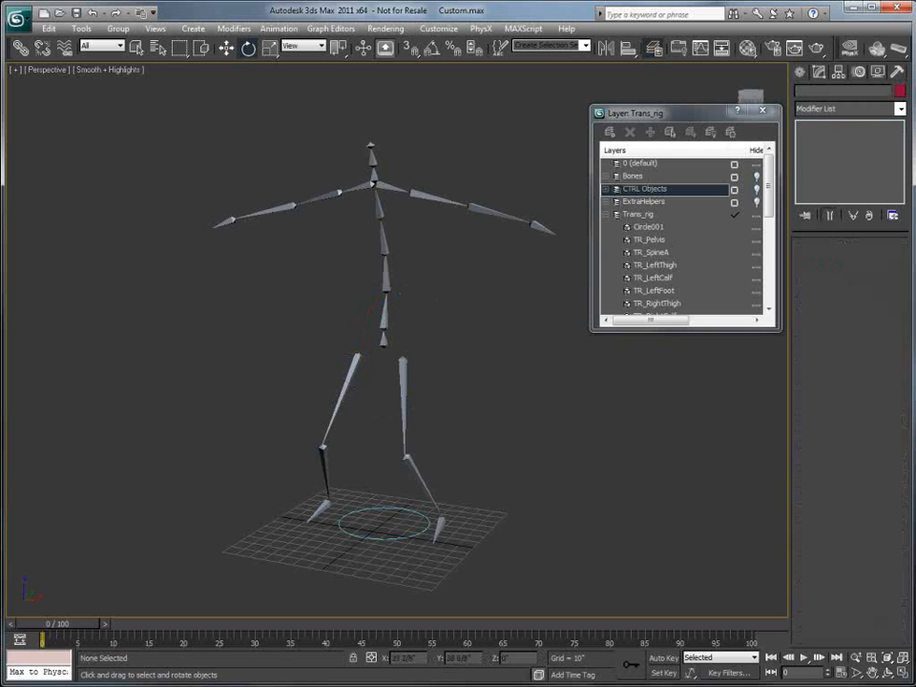
Test-rotate the TR_Root circle and the TR_Pelvis mesh to check the linked hierarchy, undoing the rotations.
left_click(341, 523)
mouse_move(341, 523)
left_mouse_down()
mouse_move(363, 535)
mouse_move(354, 530)
left_mouse_up()
key("ctrl+z")
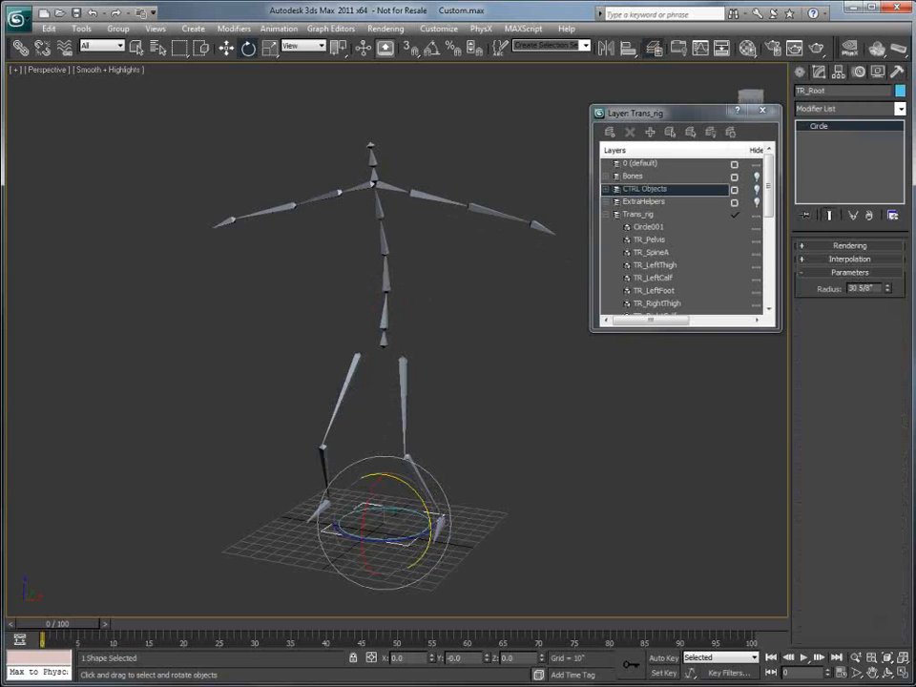
left_click(384, 336)
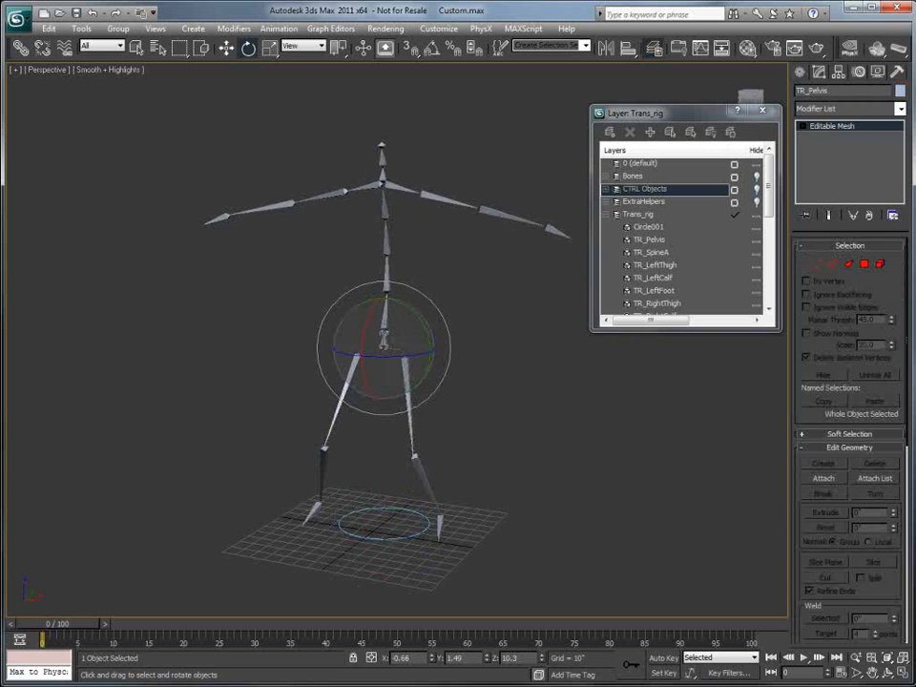
left_click_drag(384, 336, 384, 344)
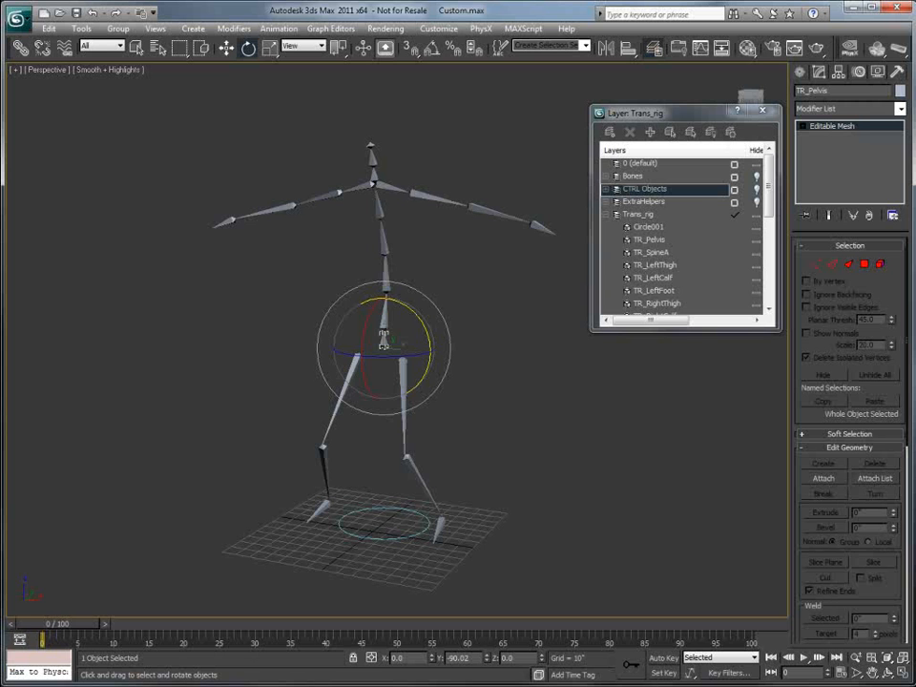
Collapse the Trans_rig layer's object list and show the CTRL Objects layer.
left_click(638, 214)
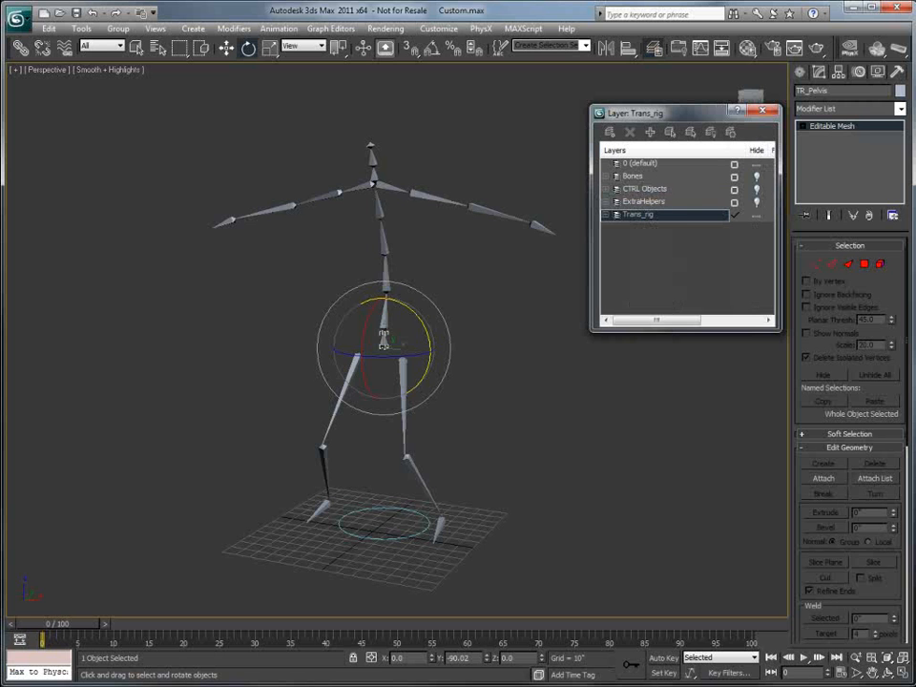
left_click(632, 177)
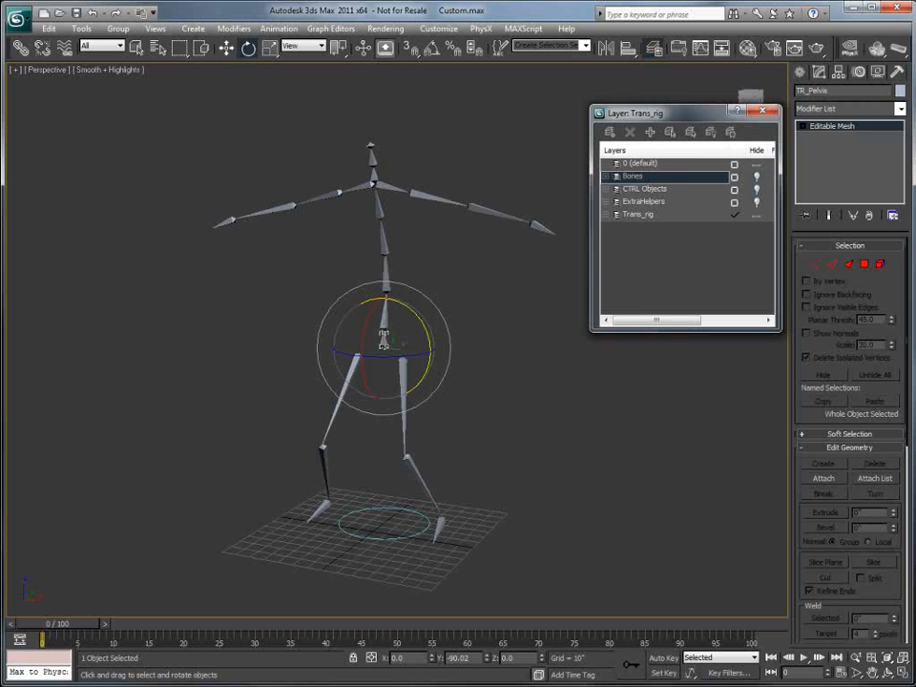
left_click(757, 190)
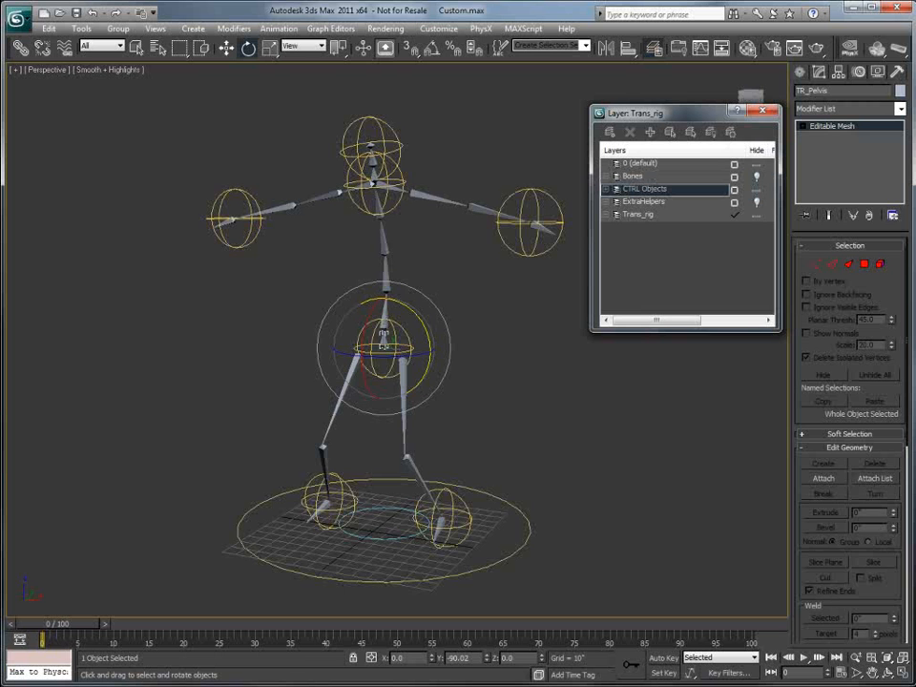
left_click(639, 215)
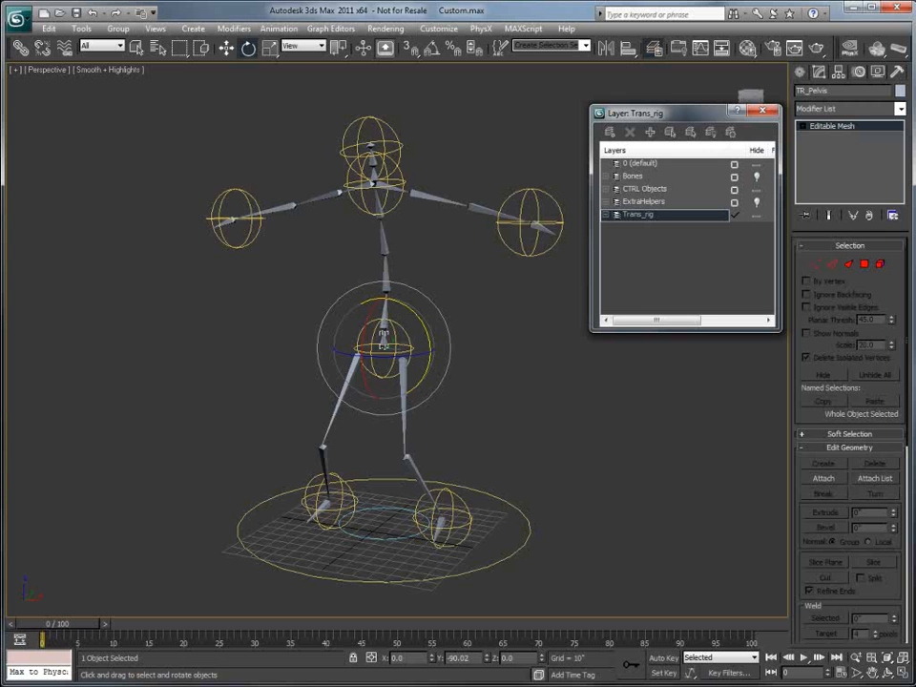
Select the CTRL_LeftHand control and save the scene.
middle_click_drag(391, 349, 378, 342, "alt")
scroll(382, 345, "up", 1)
left_click(496, 272)
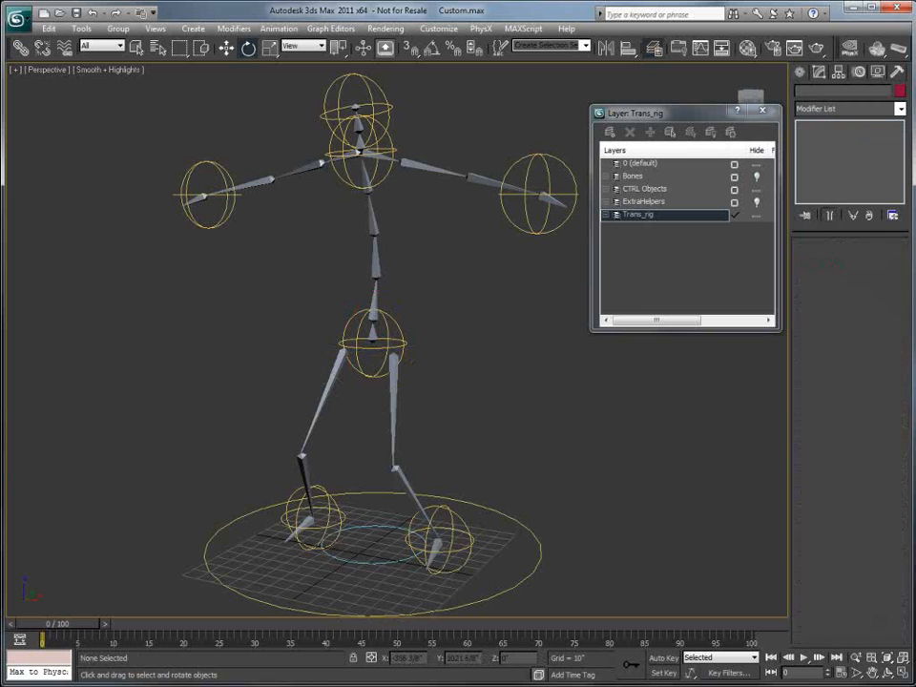
left_click(518, 228)
mouse_move(518, 228)
middle_mouse_down("alt")
mouse_move(506, 231)
mouse_move(514, 226)
middle_mouse_up("alt")
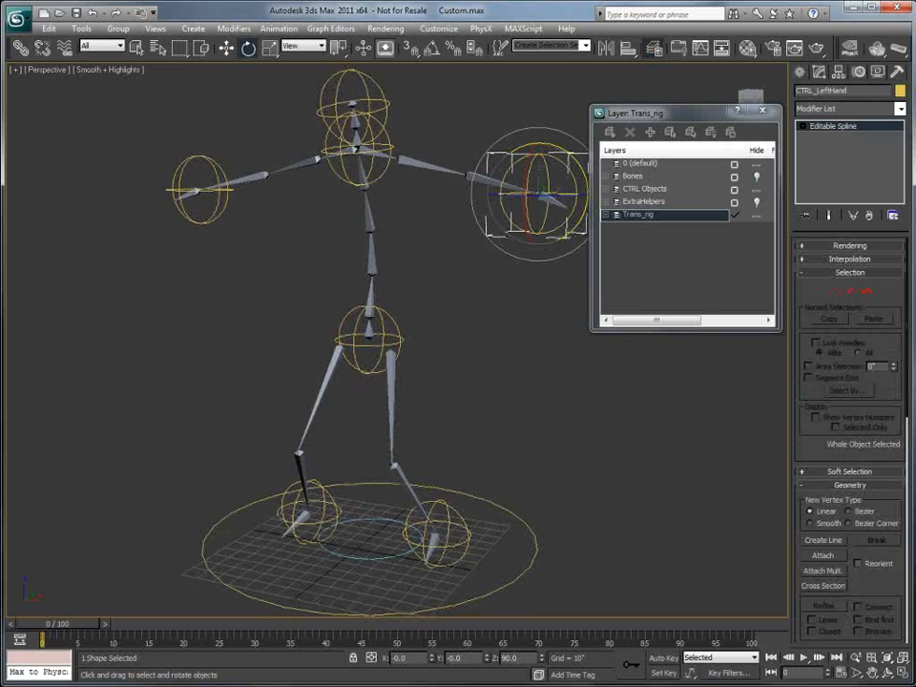
middle_click_drag(423, 120, 385, 129)
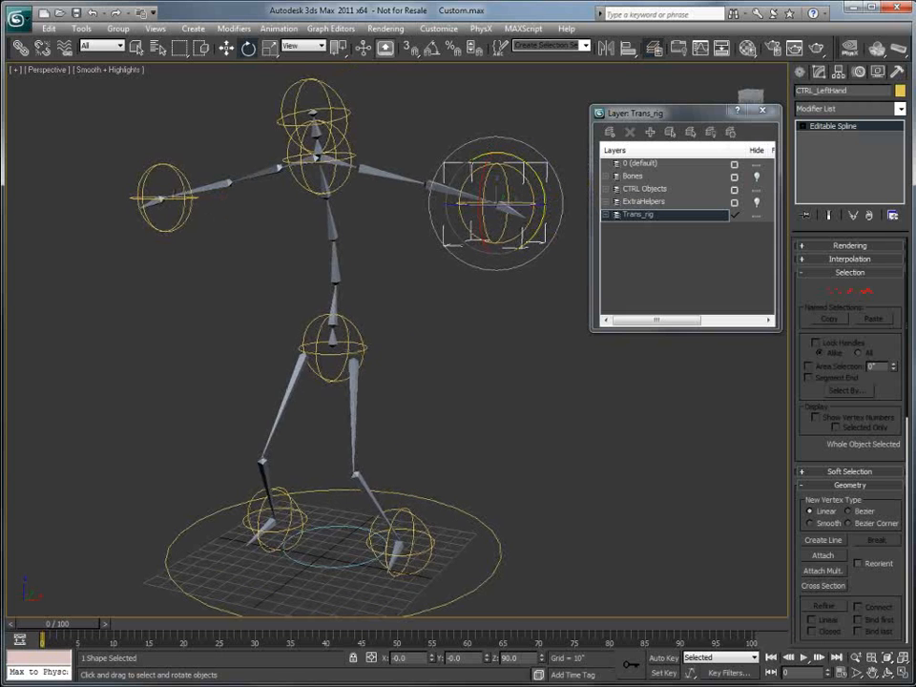
middle_click_drag(500, 225, 548, 247, "alt")
middle_click_drag(548, 247, 544, 247, "alt")
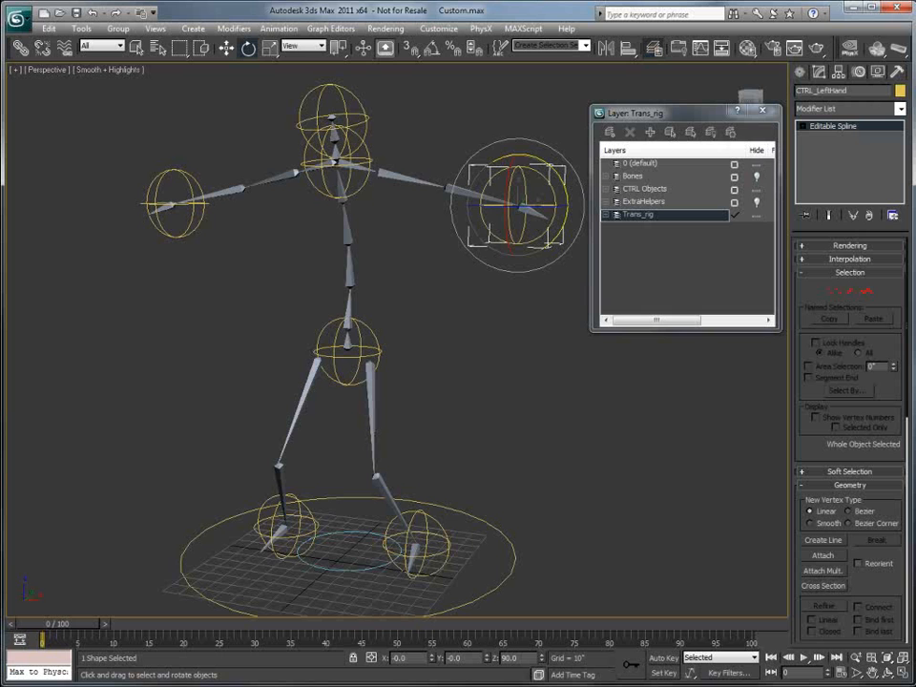
key("ctrl+s")
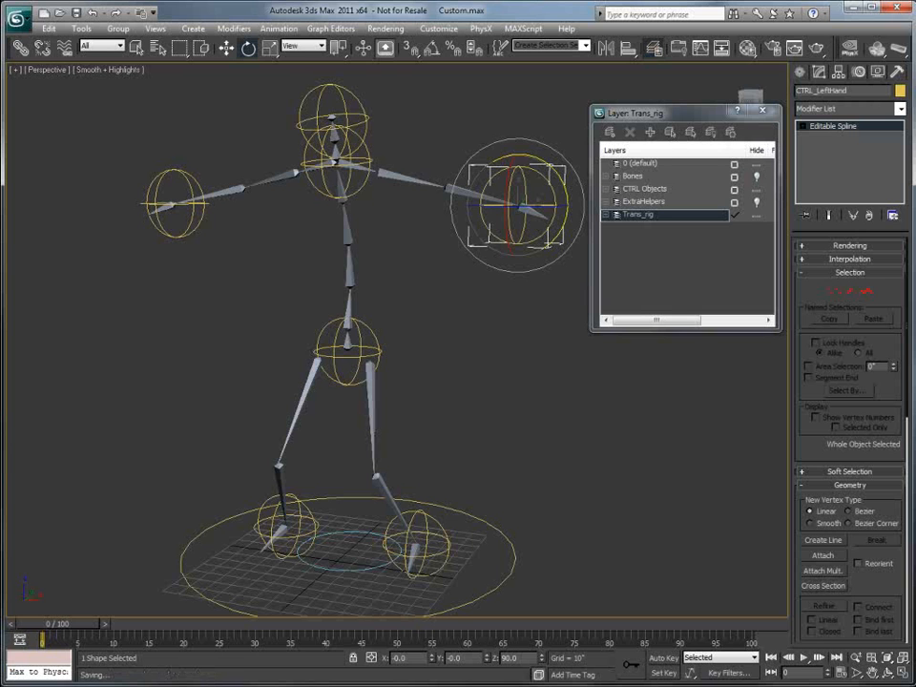
Create a Point helper and align it to CTRL_LeftHand, center to center in X, Y and Z, matching orientation on all axes.
left_click(800, 71)
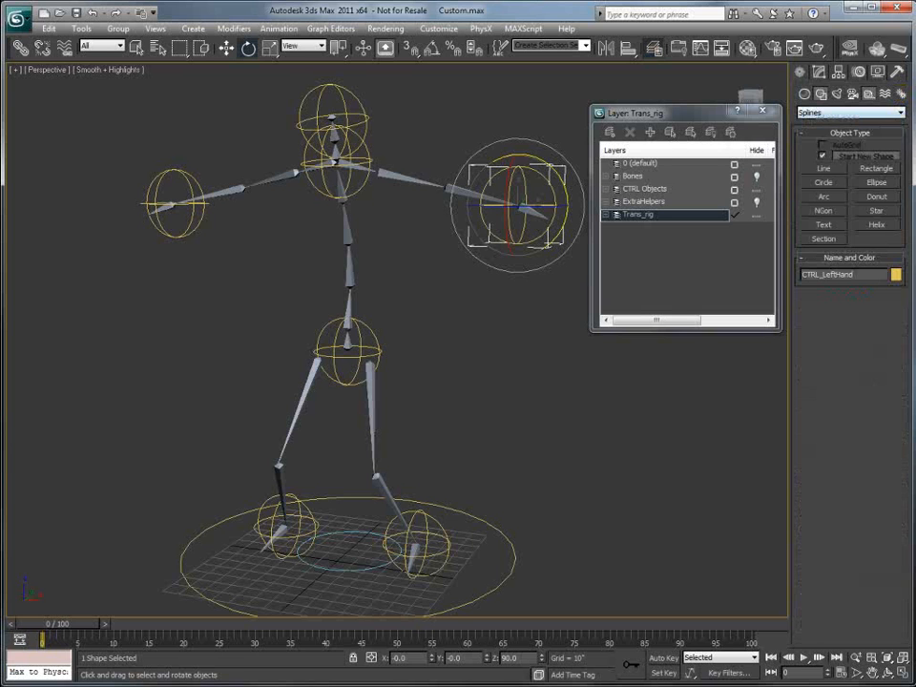
left_click(869, 94)
left_click(824, 201)
left_click(593, 527)
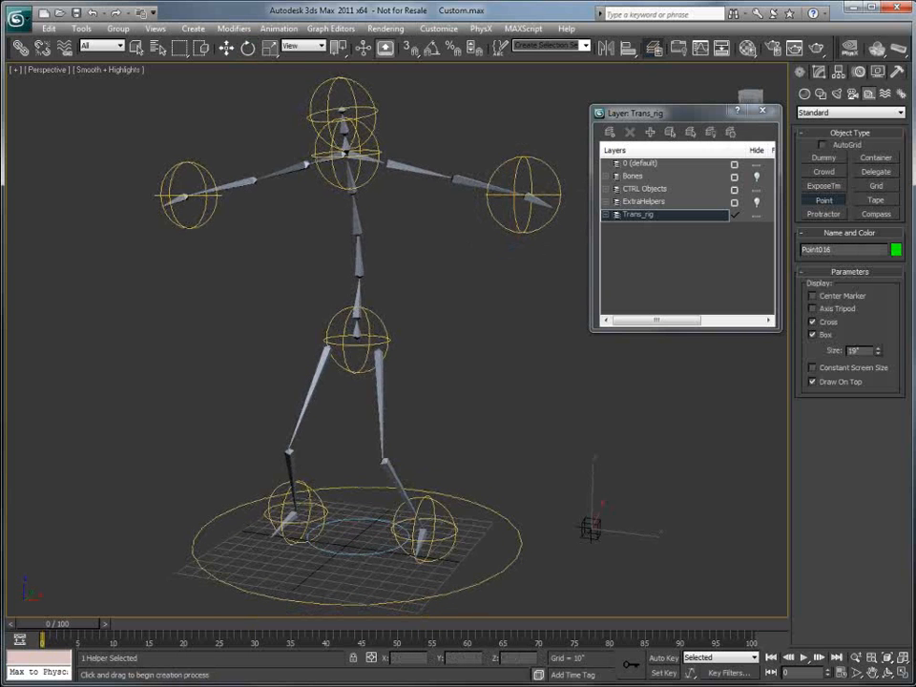
key("alt+a")
left_click(523, 195)
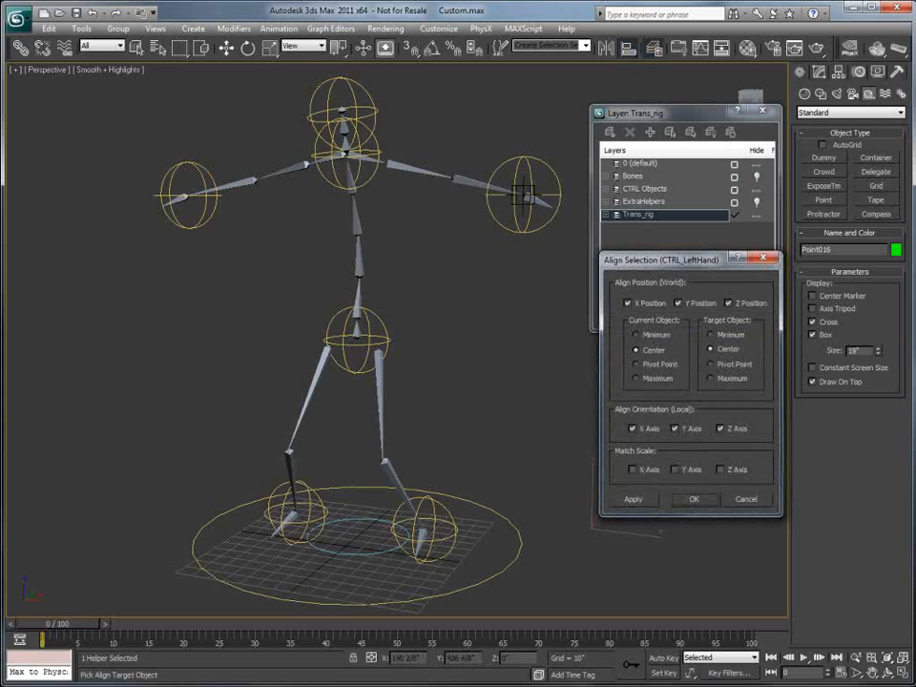
key("Return")
Clone the left-hand point helper as a Copy and align the copy to CTRL_Torso in position and orientation.
left_click_drag(524, 195, 462, 241, "shift")
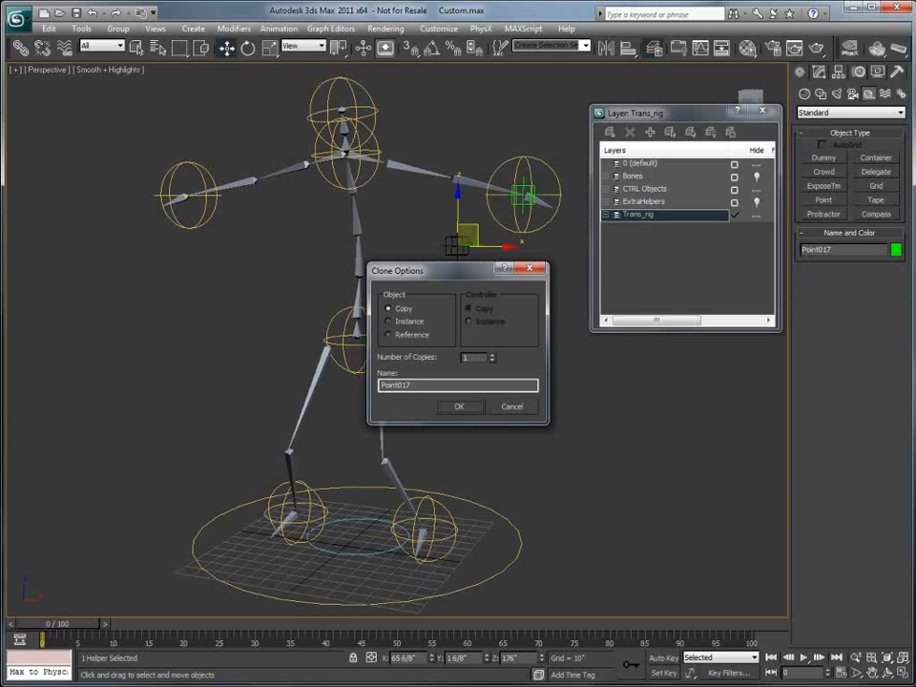
left_click(459, 407)
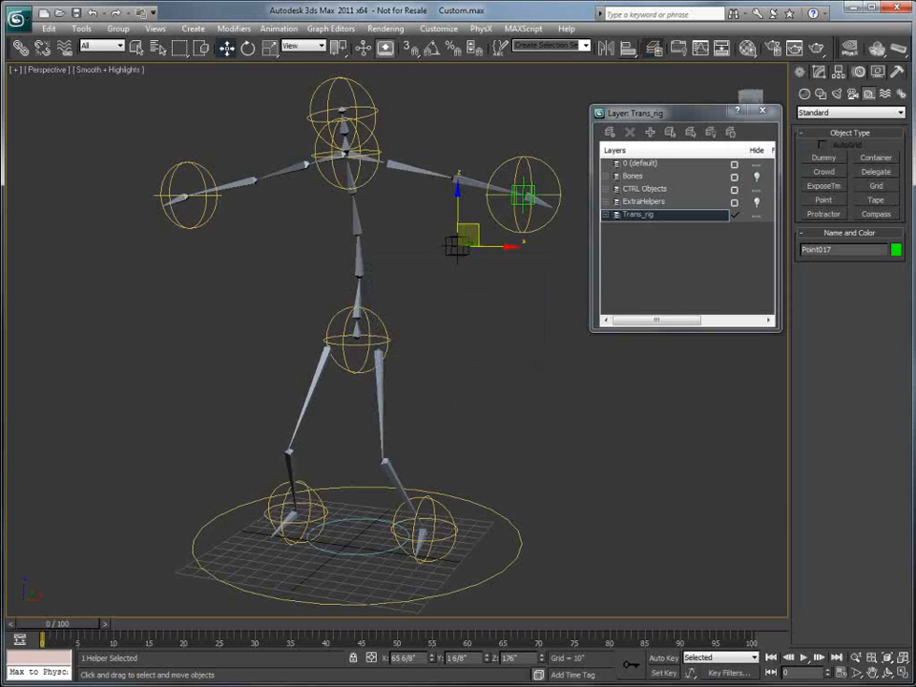
left_click(628, 48)
left_click(456, 246)
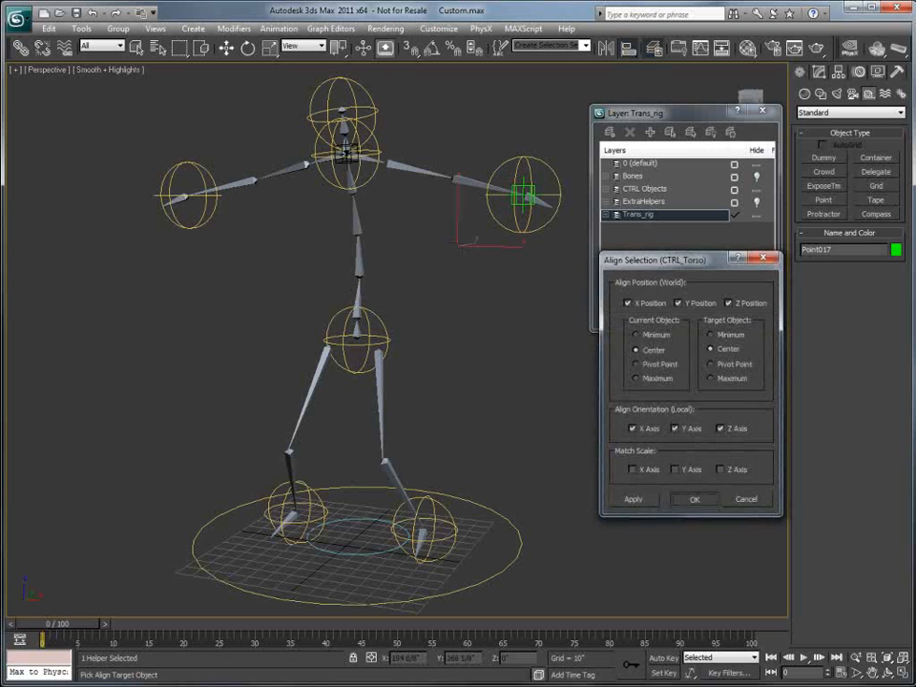
left_click(693, 498)
Clone the torso point helper as a Copy and align the copy to CTRL_Head in position and orientation.
left_click_drag(355, 145, 449, 128, "shift")
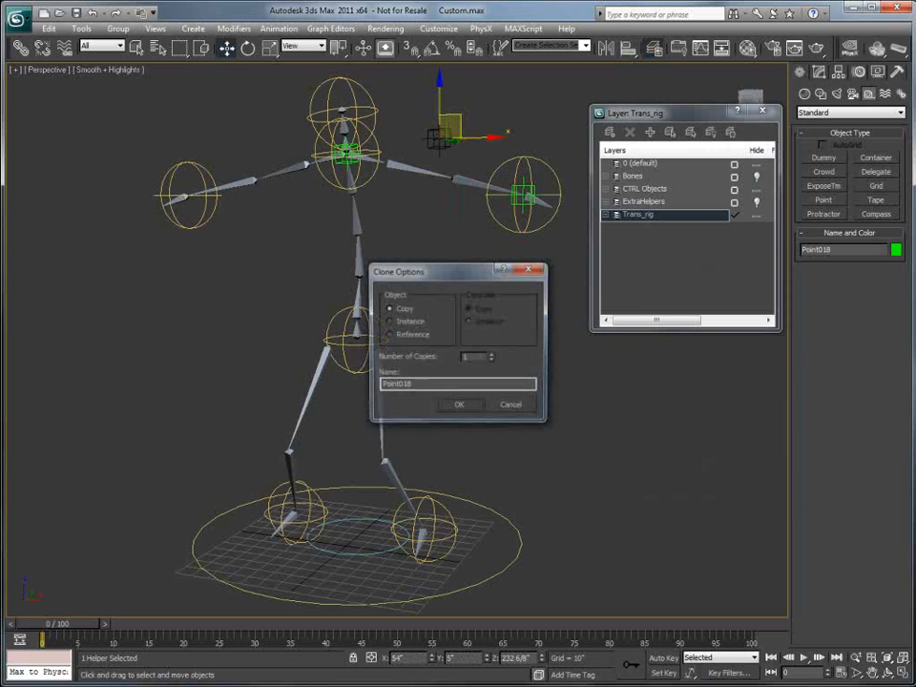
key("Return")
key("alt+a")
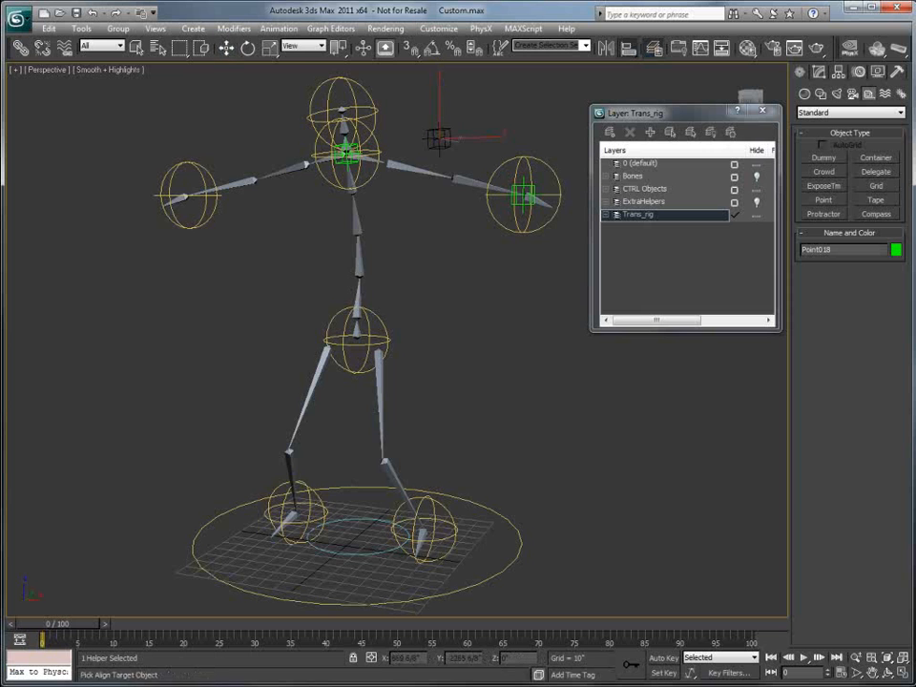
left_click(342, 98)
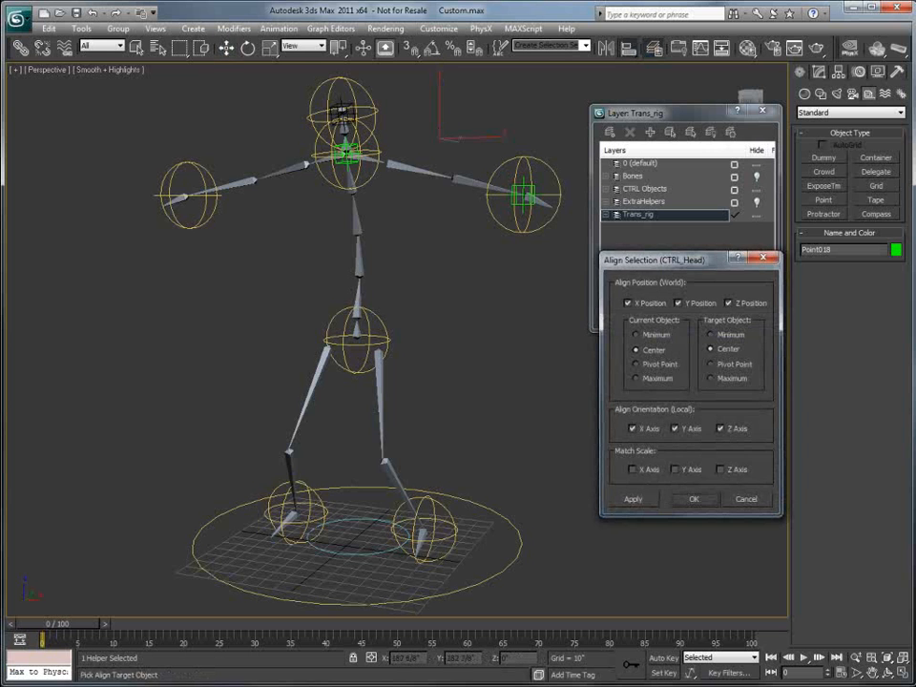
left_click(693, 495)
Clone the head point helper as a Copy and align the copy to the right hand control in position and orientation.
left_click_drag(377, 110, 455, 109, "shift")
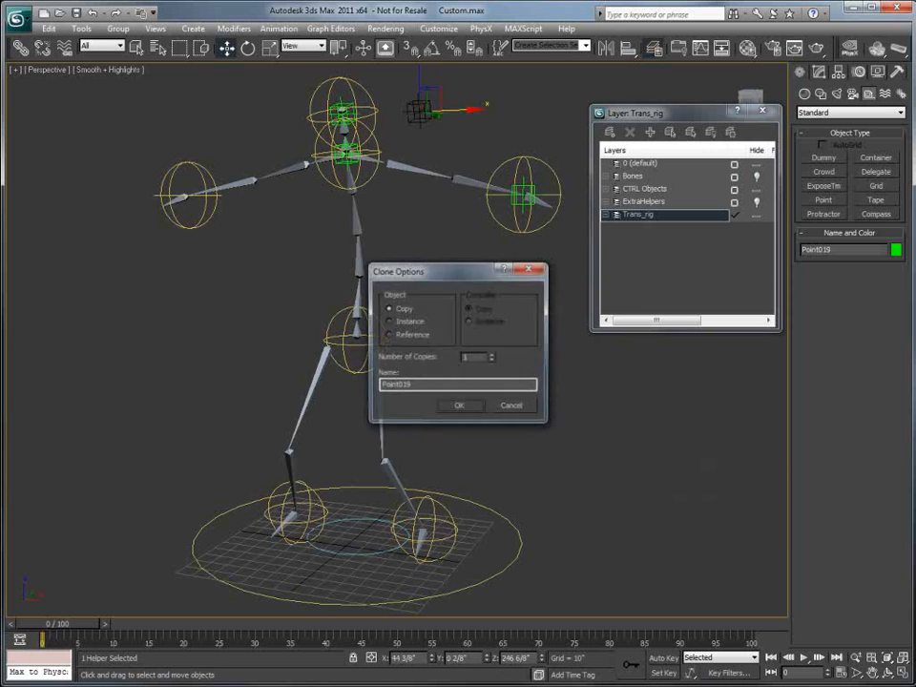
key("Return")
key("alt+a")
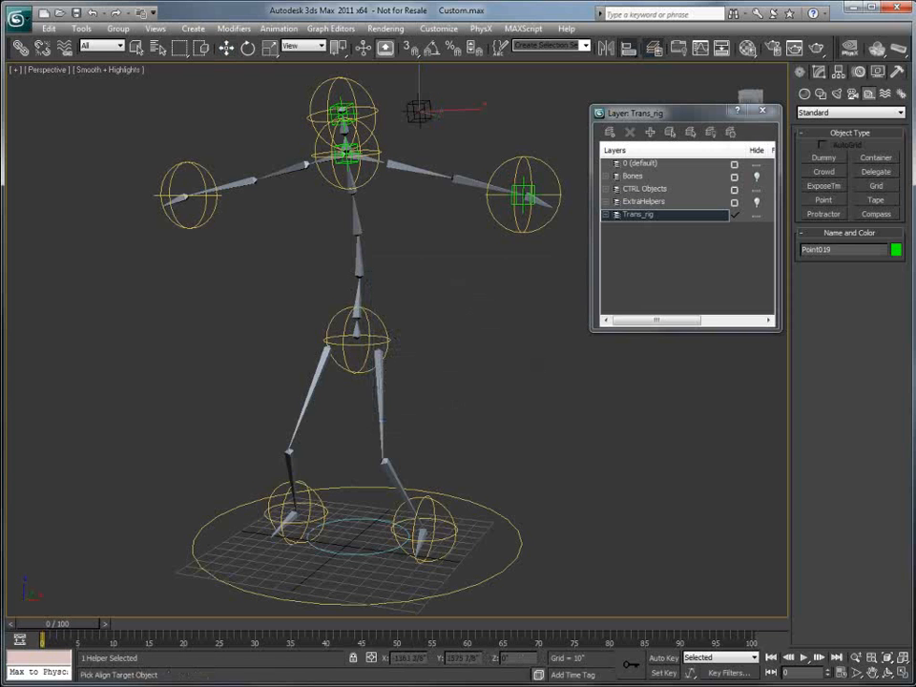
left_click(189, 195)
left_click(694, 492)
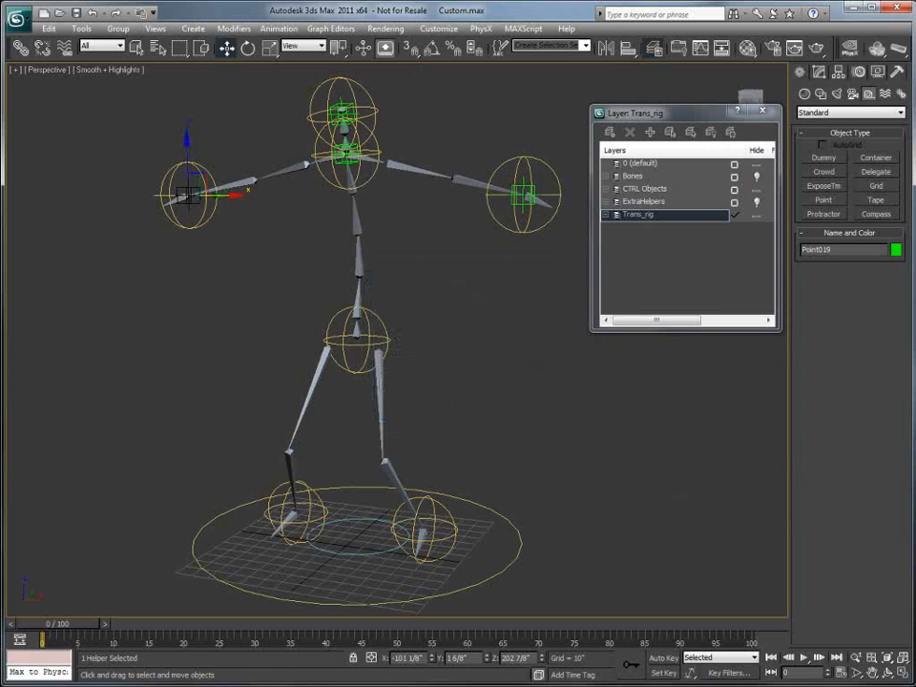
Clone the right-hand point helper as a Copy and align the copy to the pelvis control in position and orientation.
left_click_drag(219, 196, 284, 195, "shift")
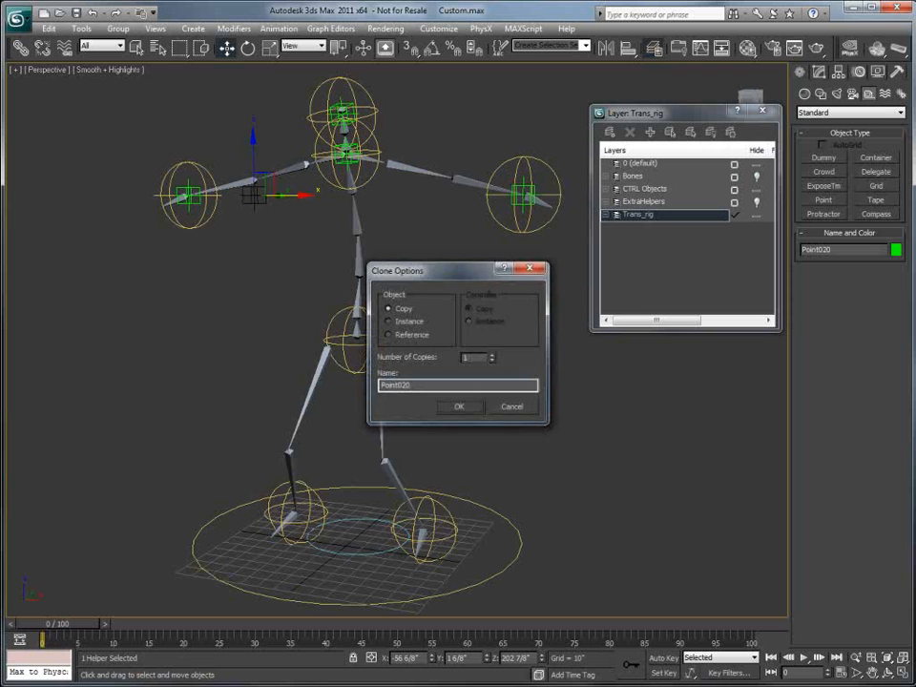
key("Return")
key("alt+a")
left_click(356, 339)
left_click(695, 500)
Clone the pelvis point helper as a Copy and align the copy to the right foot control in position and orientation.
middle_click_drag(477, 363, 466, 286)
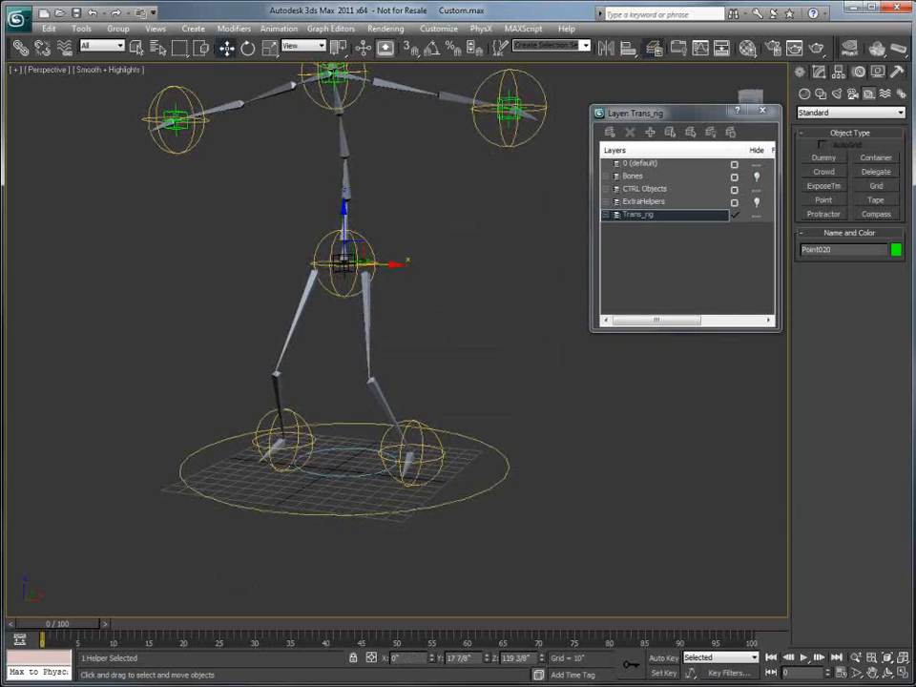
left_click_drag(345, 225, 345, 318, "shift")
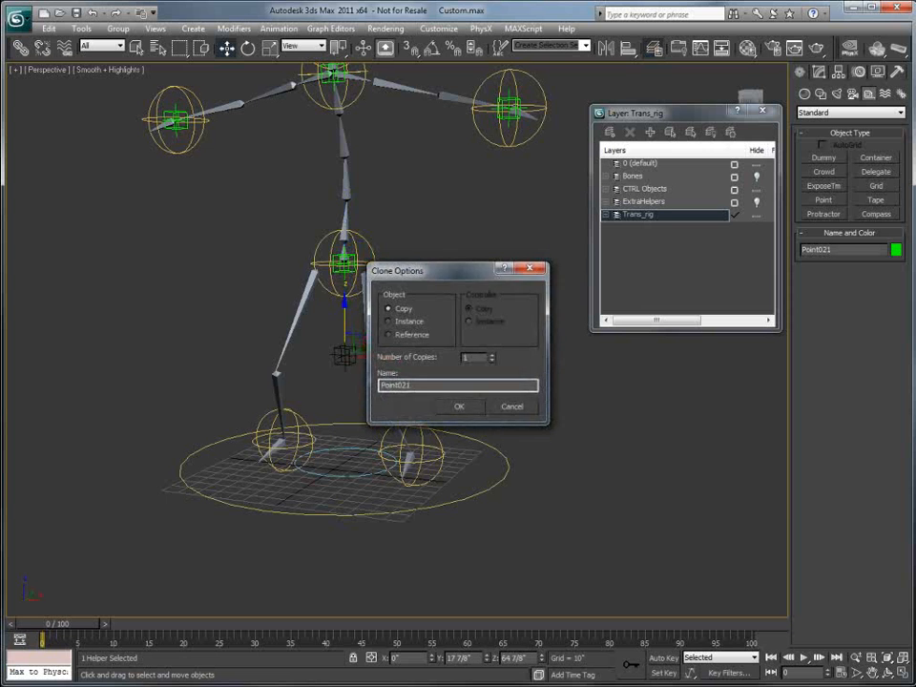
key("Return")
key("alt+a")
left_click(283, 441)
left_click(694, 498)
Clone the right-foot point helper as a Copy and align the copy to CTRL_LeftFoot in position and orientation.
left_click_drag(284, 441, 324, 444, "shift")
key("Return")
key("alt+a")
left_click(412, 447)
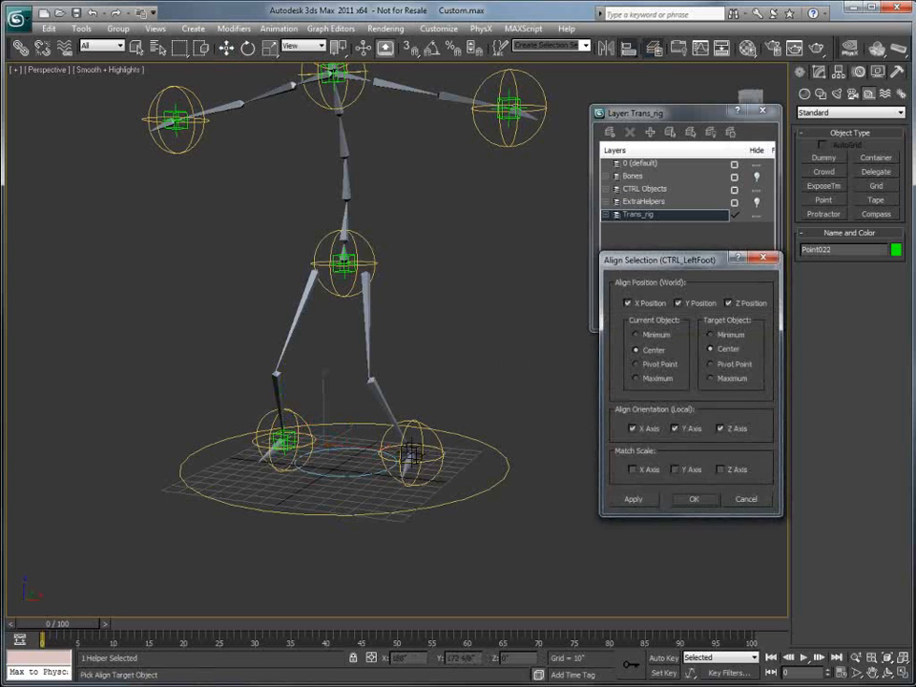
left_click(693, 497)
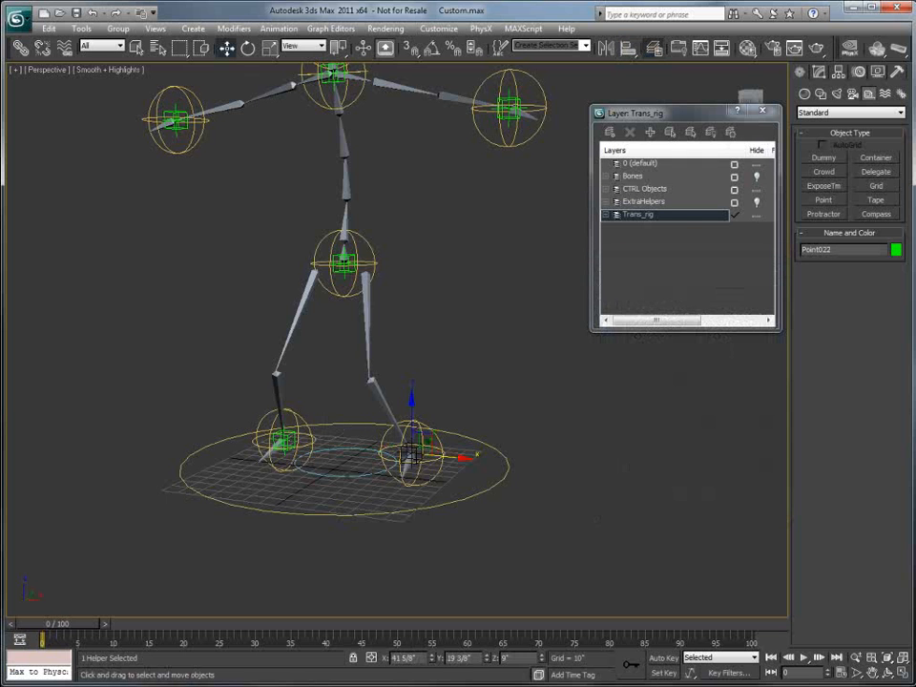
Clone the left-foot point helper and align the copy to CTRL_Root, center to center with orientation matched on all axes.
left_click_drag(412, 450, 454, 456, "shift")
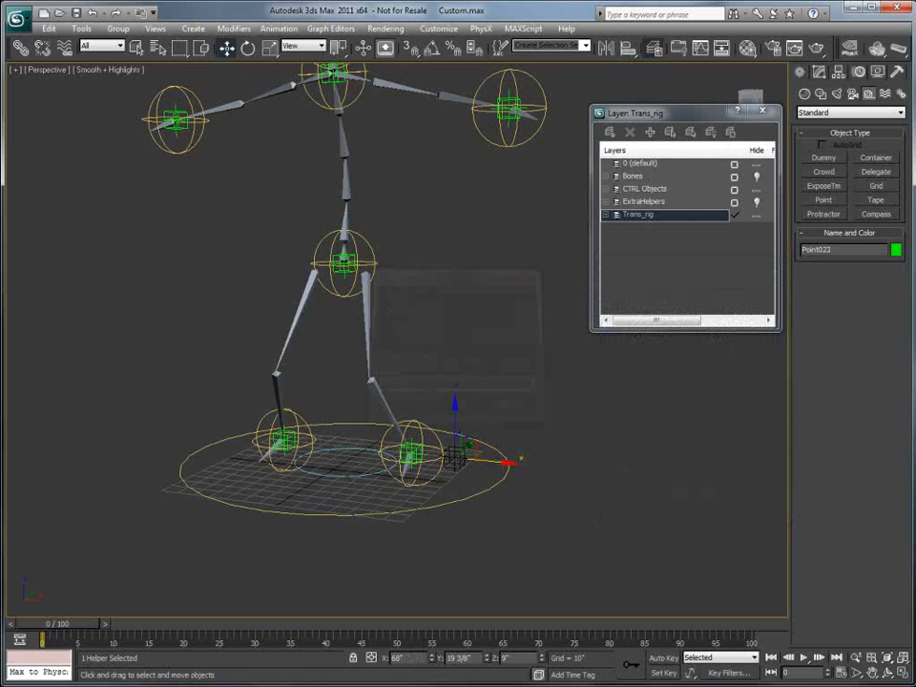
left_click(628, 48)
left_click(418, 509)
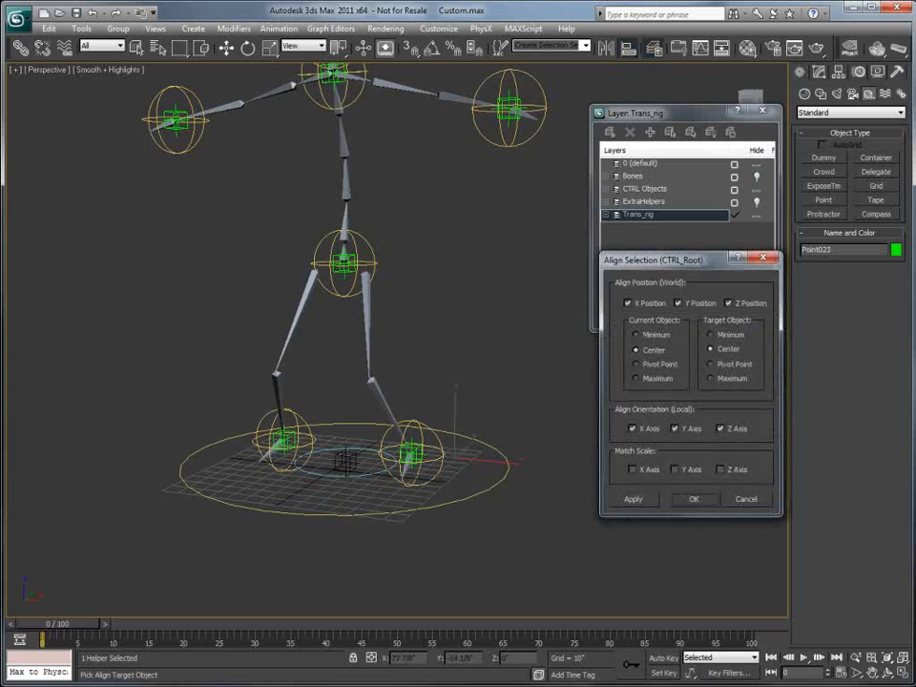
left_click(694, 499)
Link the left-hand point helper to the left hand mesh and the torso point helper to the upper spine mesh.
middle_click_drag(518, 459, 505, 517)
scroll(505, 517, "up", 4)
middle_click_drag(505, 467, 488, 580)
scroll(488, 581, "up", 3)
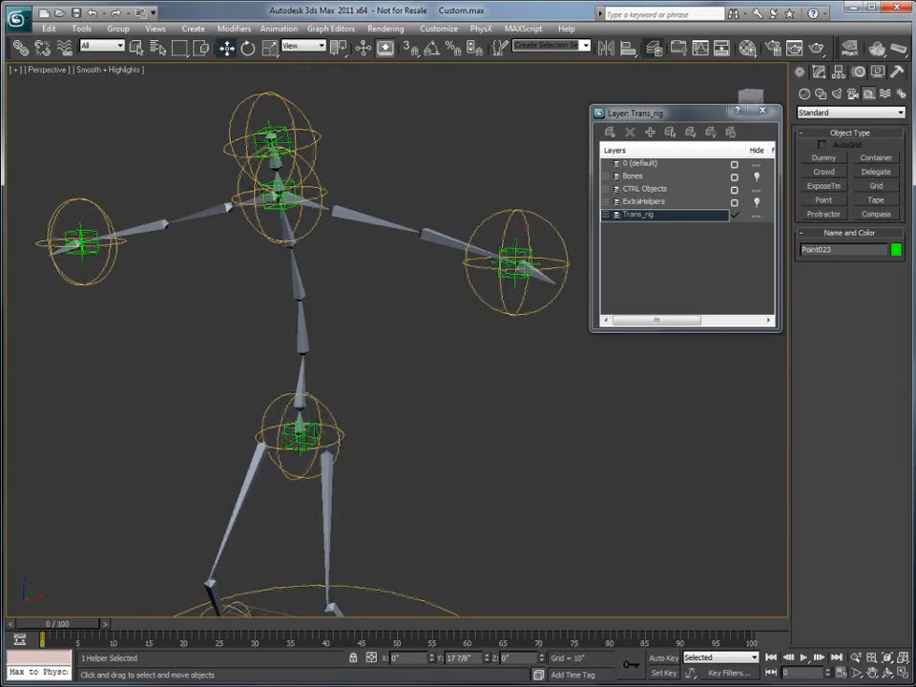
left_click(21, 47)
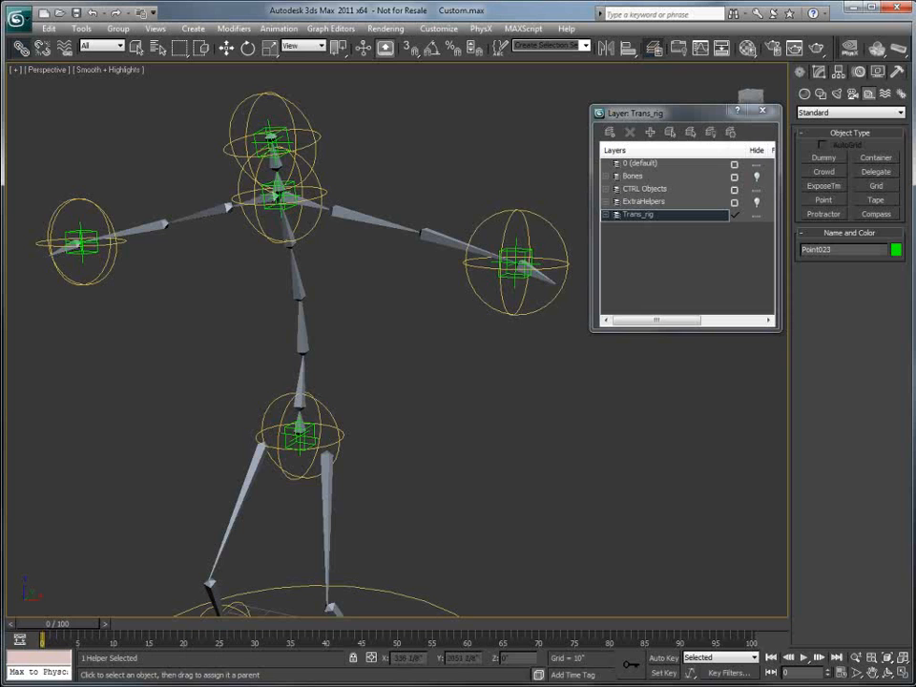
left_click(550, 277)
left_click(279, 197)
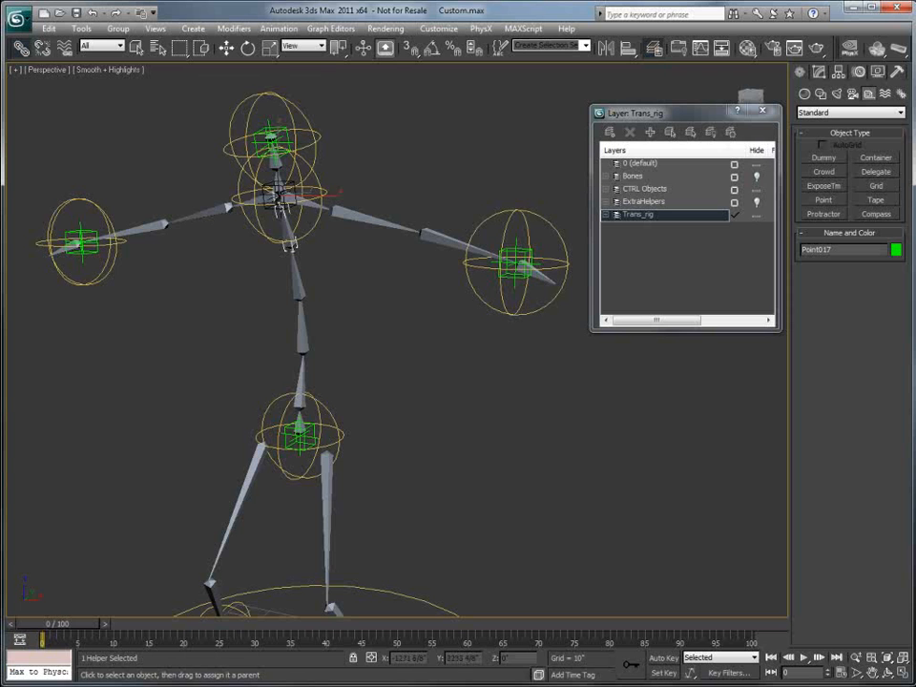
Link the head point helper to the head mesh of the TR_ hierarchy.
left_click(273, 142)
middle_click_drag(275, 144, 491, 463)
scroll(295, 178, "up", 5)
scroll(295, 179, "down", 2)
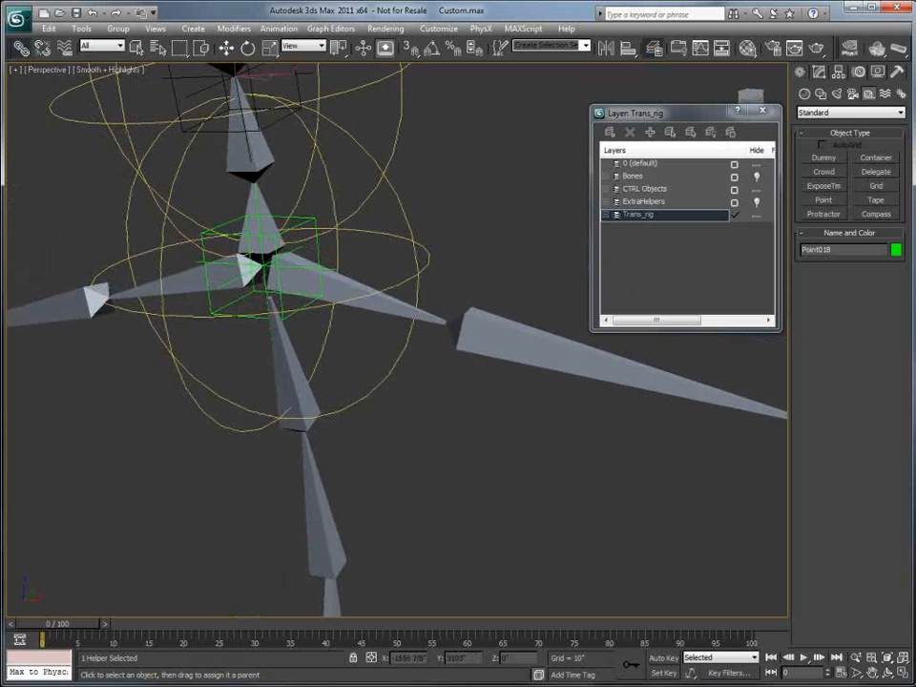
middle_click_drag(334, 277, 393, 422)
left_click_drag(329, 179, 290, 214)
Link the right-hand point helper to the right hand mesh of the TR_ hierarchy.
middle_click_drag(182, 411, 720, 180)
left_click(208, 305)
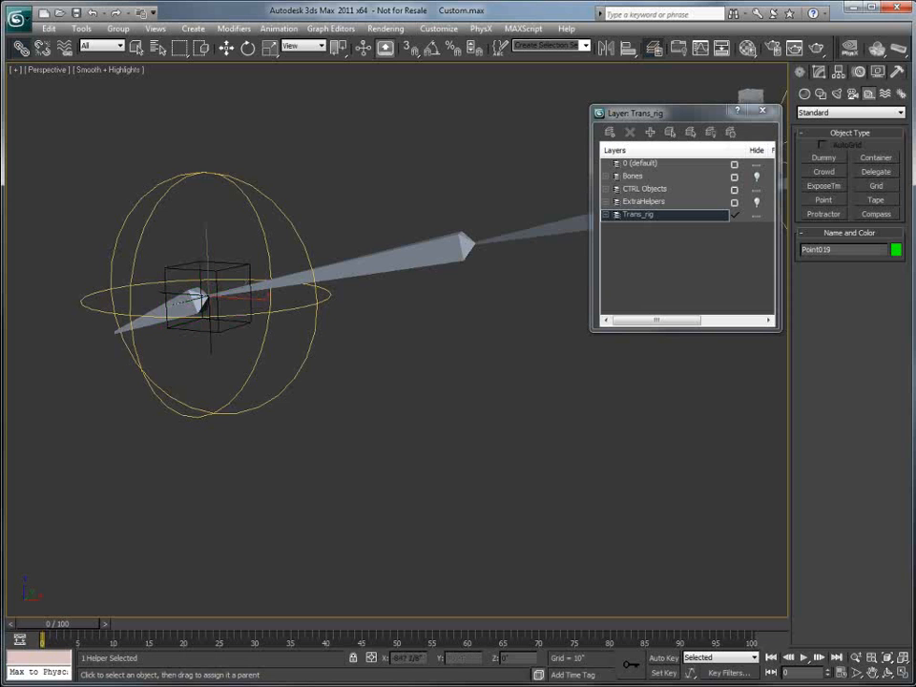
left_click_drag(201, 296, 178, 306)
Link the pelvis point helper to the small pelvis mesh at the base of the spine.
middle_click_drag(430, 325, 273, 228)
scroll(310, 301, "down", 5)
left_click(430, 413)
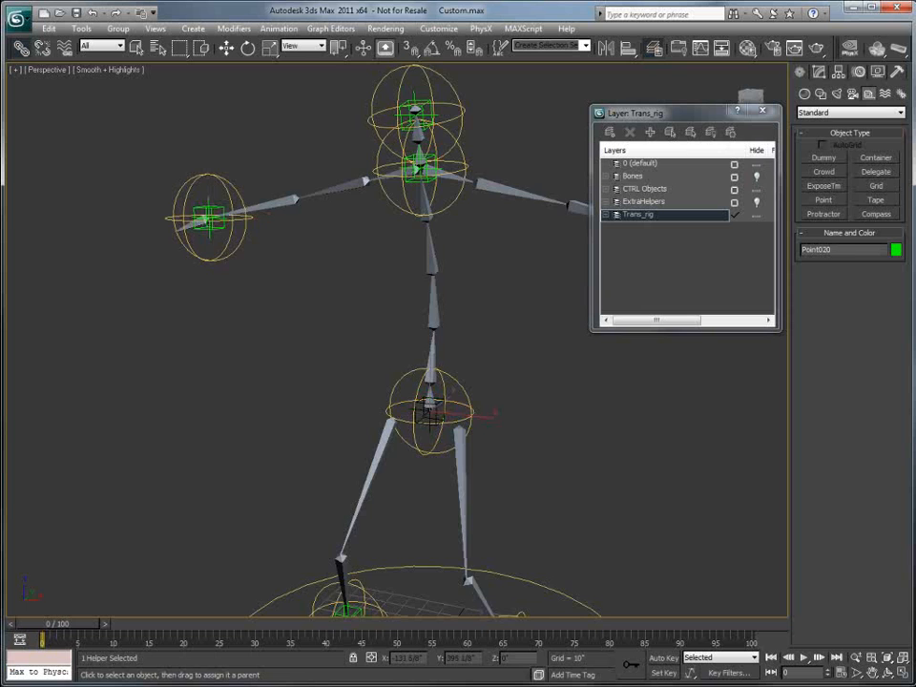
scroll(429, 412, "up", 5)
middle_click_drag(430, 412, 445, 368)
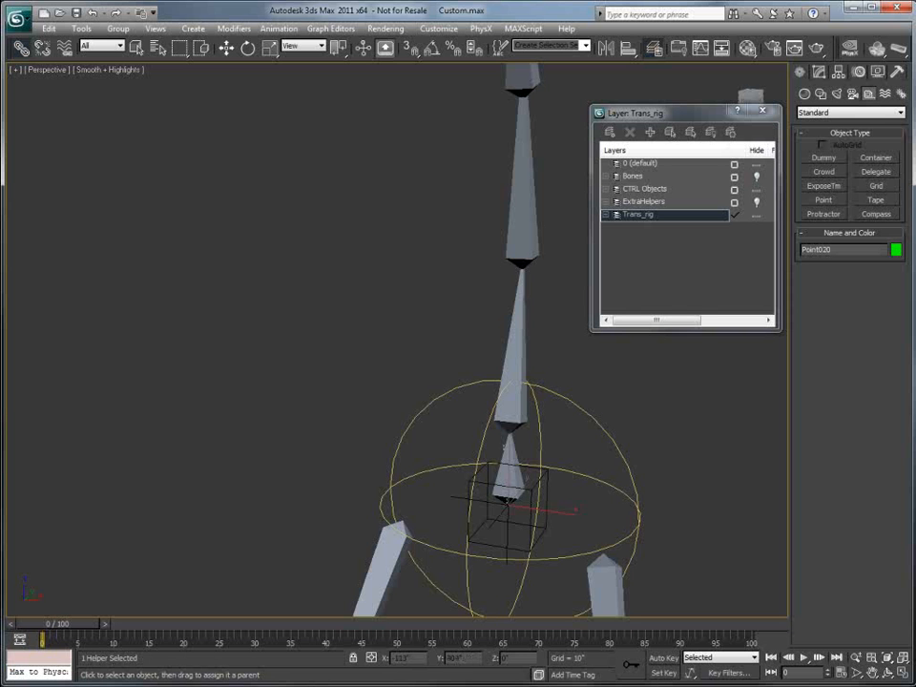
scroll(396, 344, "down", 10)
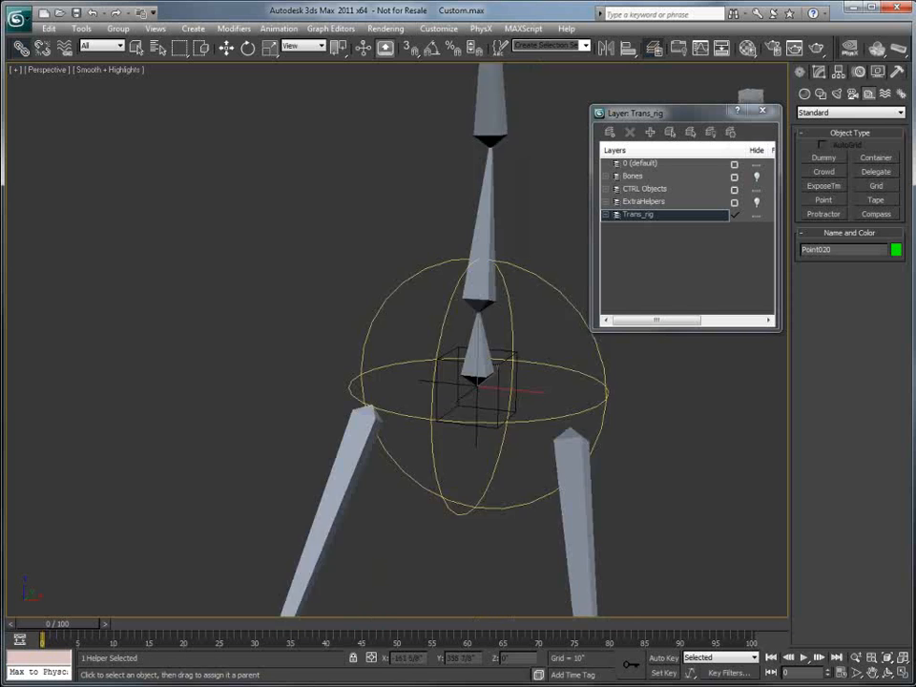
scroll(391, 339, "up", 8)
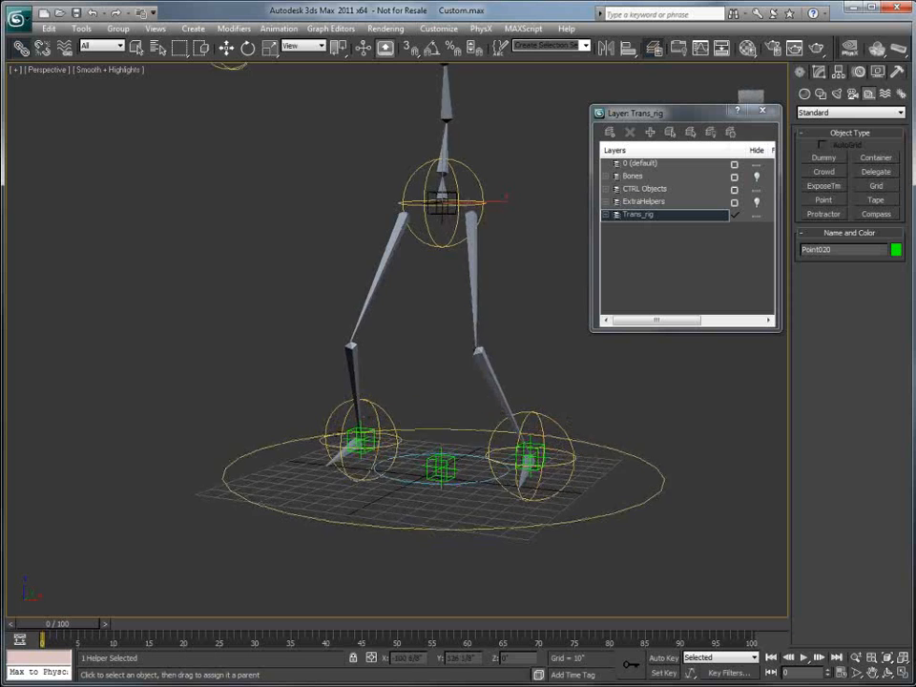
Link the right-foot and left-foot point helpers to their matching foot meshes.
scroll(391, 339, "up", 2)
left_click(319, 546)
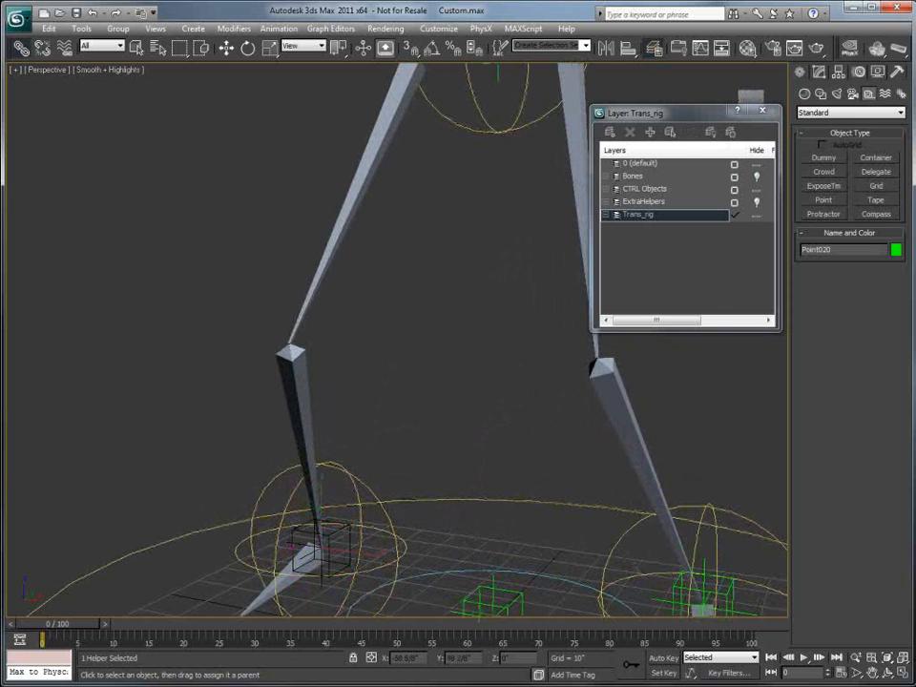
middle_click_drag(184, 451, 54, 350)
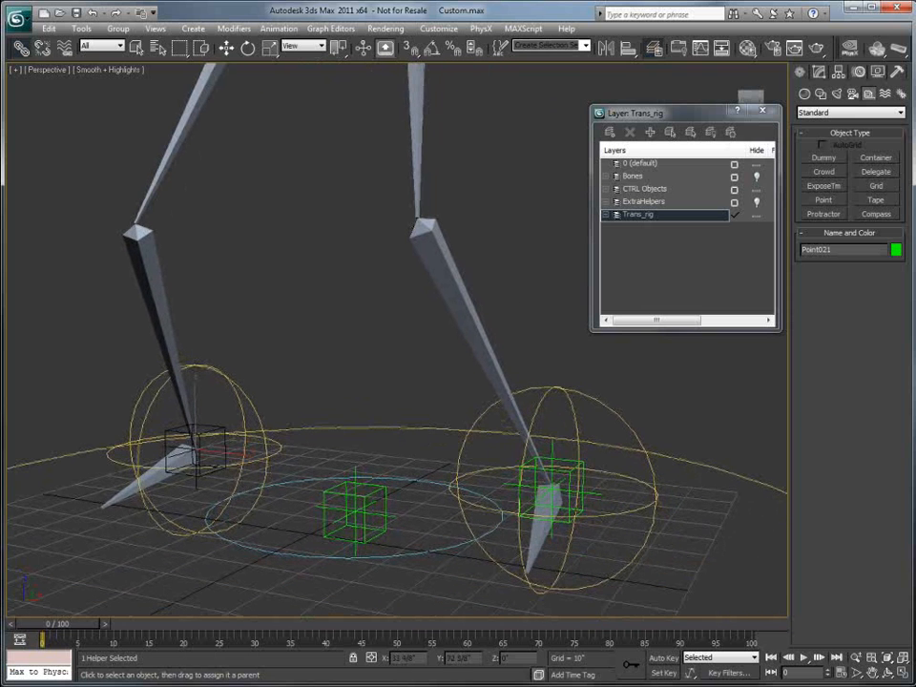
left_click(541, 518)
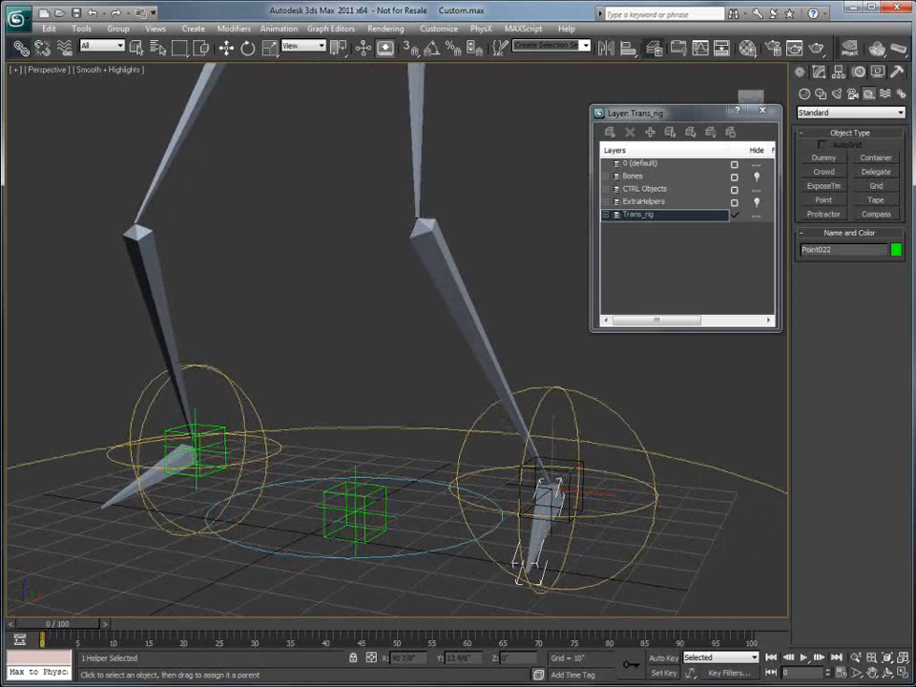
Try rotating TR_SpineA to test whether the linked point helpers follow the hierarchy, then restore the pose.
left_click(355, 512)
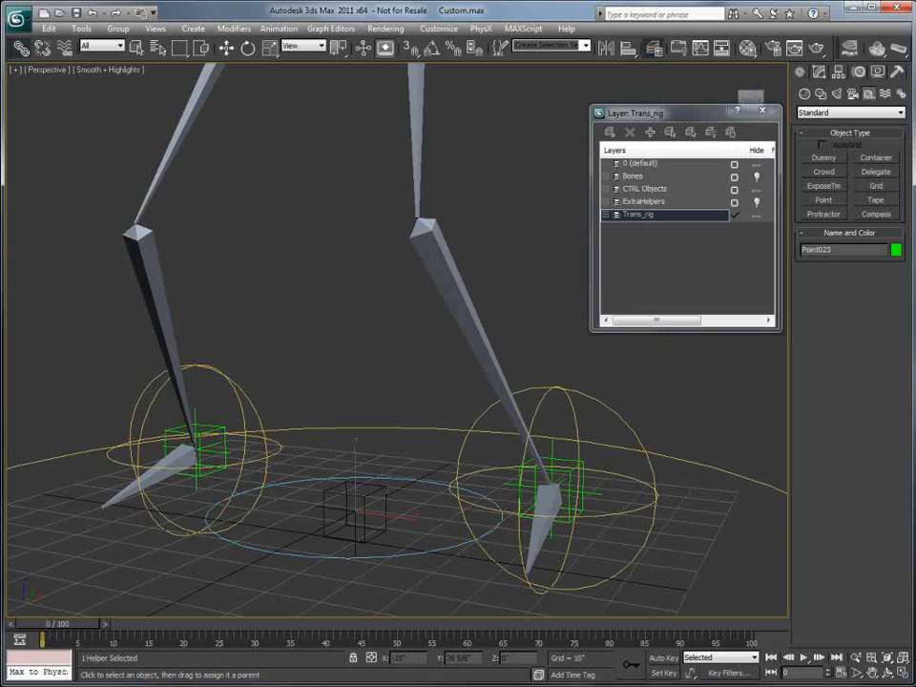
scroll(397, 340, "down", 5)
middle_click_drag(382, 258, 389, 429)
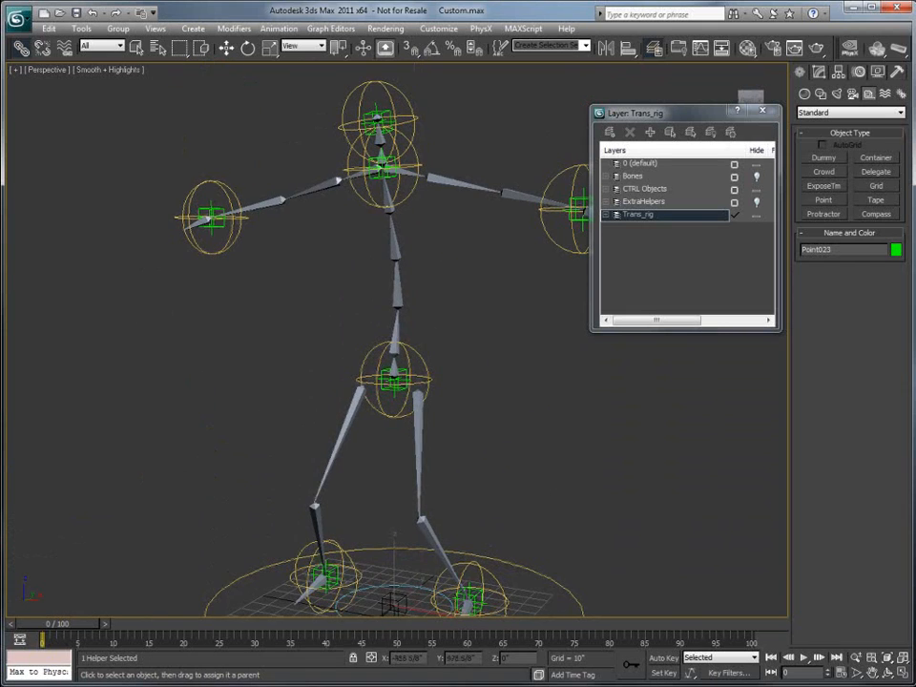
key("e")
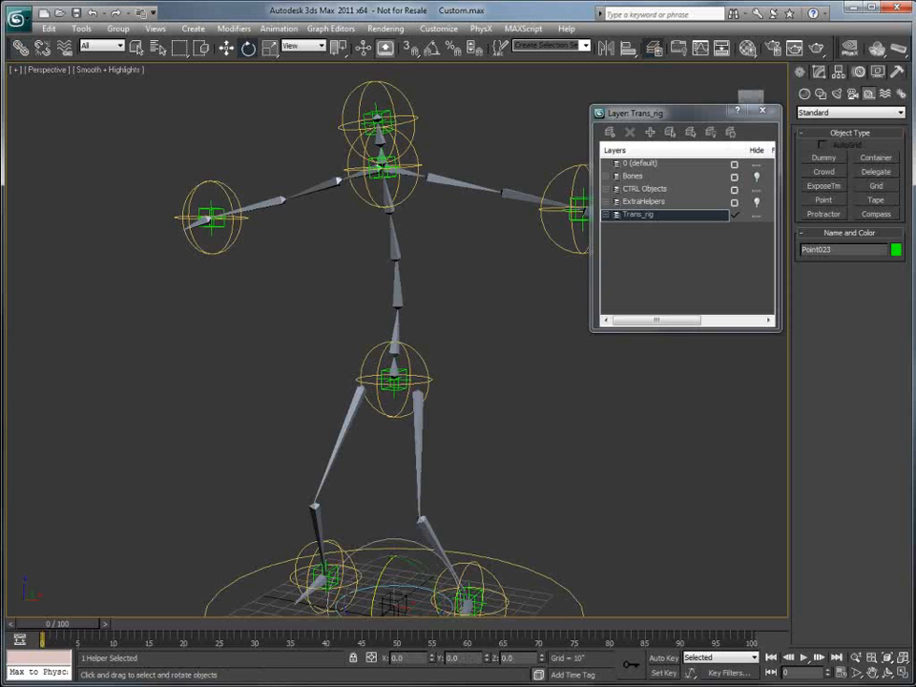
left_click(397, 315)
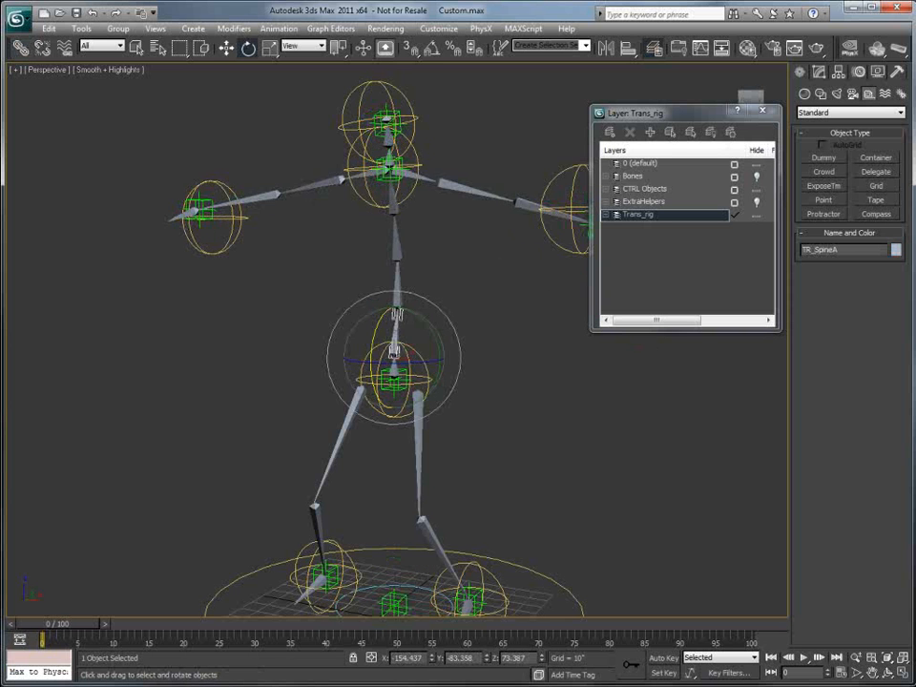
left_click(384, 170)
left_click_drag(418, 182, 387, 210)
middle_click_drag(387, 210, 356, 175, "alt")
Select CTRL_LeftHand and move the Layer dialog away from the figure's left hand.
left_click(553, 207)
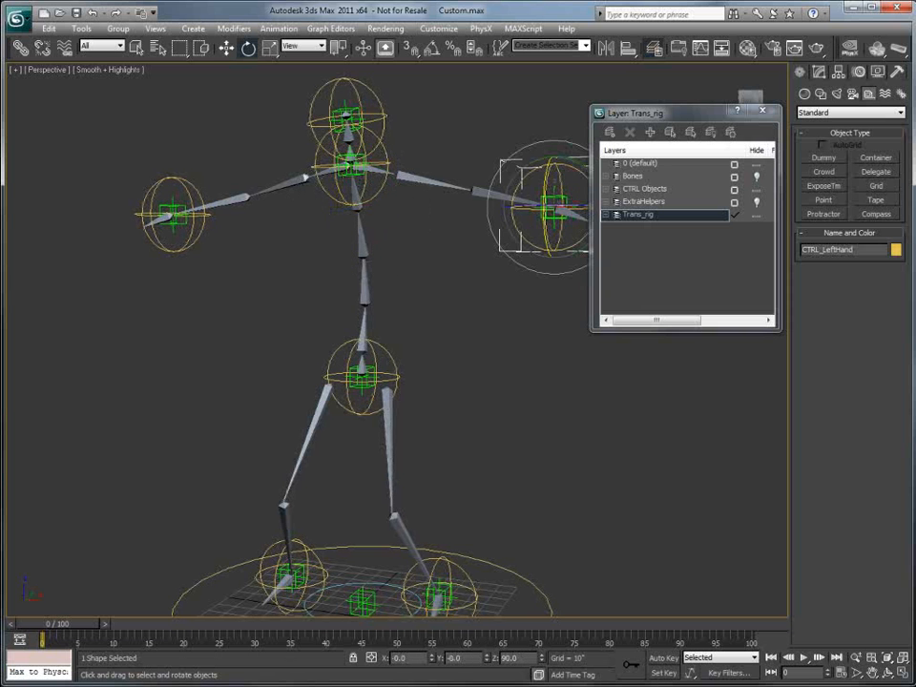
middle_click_drag(516, 238, 527, 262, "alt")
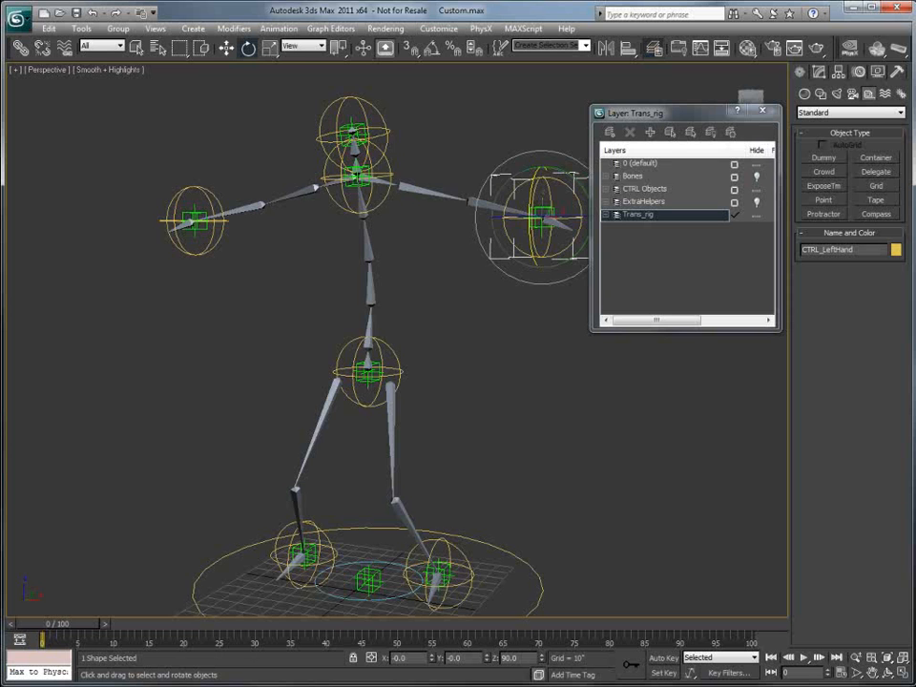
left_click_drag(669, 112, 722, 298)
middle_click_drag(573, 334, 584, 331, "alt")
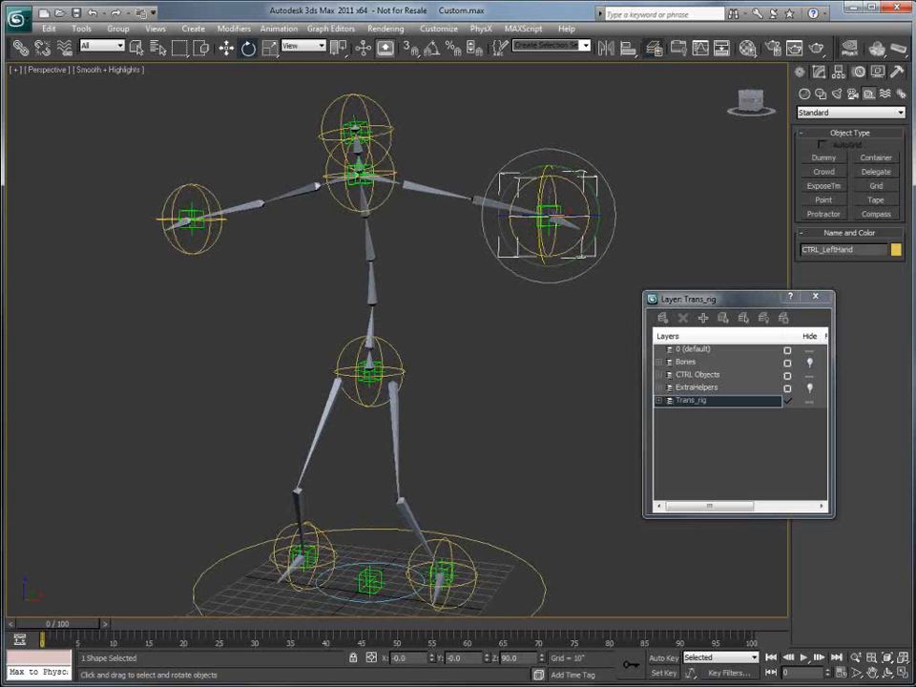
Add the head, torso, right hand, pelvis, both feet and root controls to the selection.
left_click(355, 127, "ctrl")
left_click(137, 48)
left_click(382, 199, "ctrl")
left_click(190, 250, "ctrl")
middle_click_drag(368, 372, 369, 342)
left_click(369, 342, "ctrl")
left_click(302, 510, "ctrl")
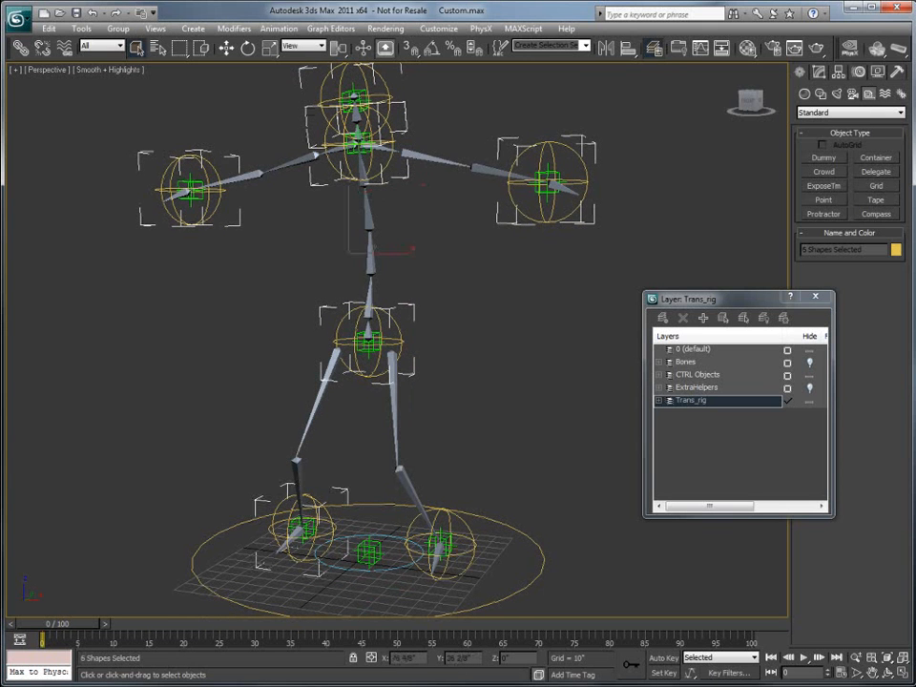
left_click(443, 513, "ctrl")
left_click(527, 584, "ctrl")
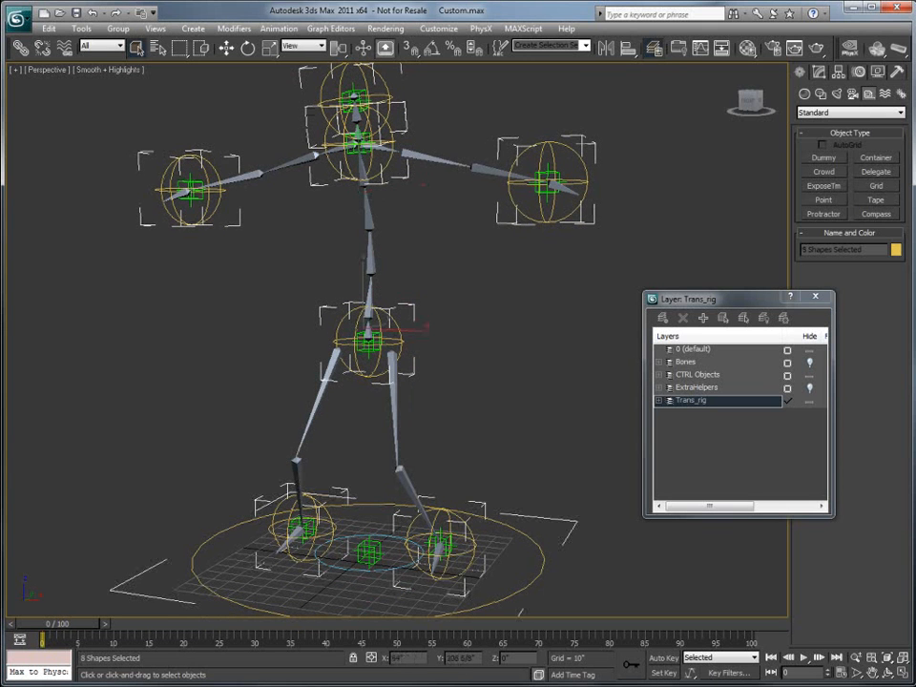
scroll(381, 340, "down", 4)
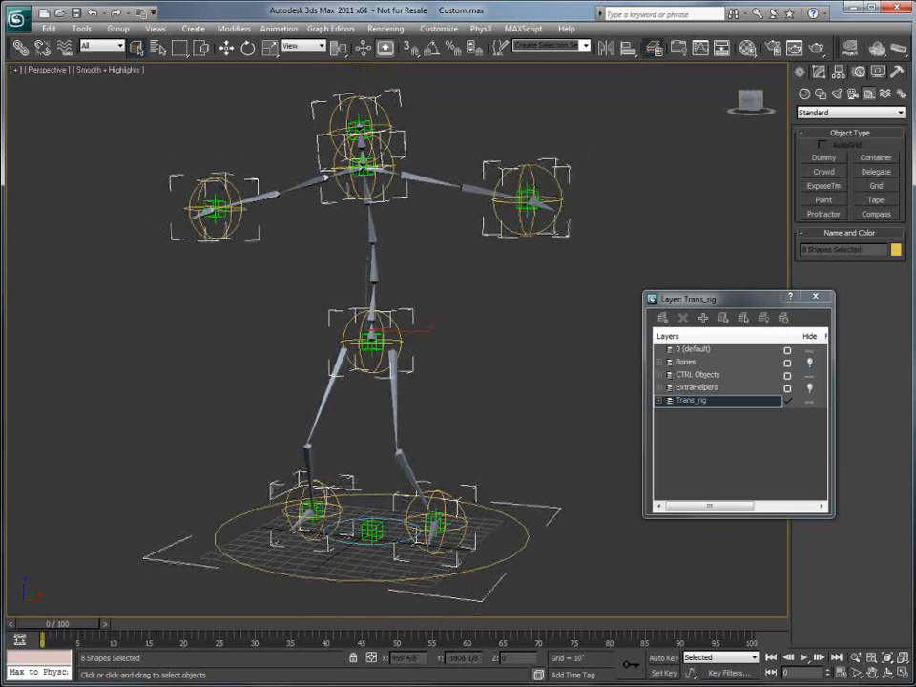
Display the Animation Layers toolbar and enable animation layers on the selected controls for Position, Rotation and Scale.
right_click(547, 53)
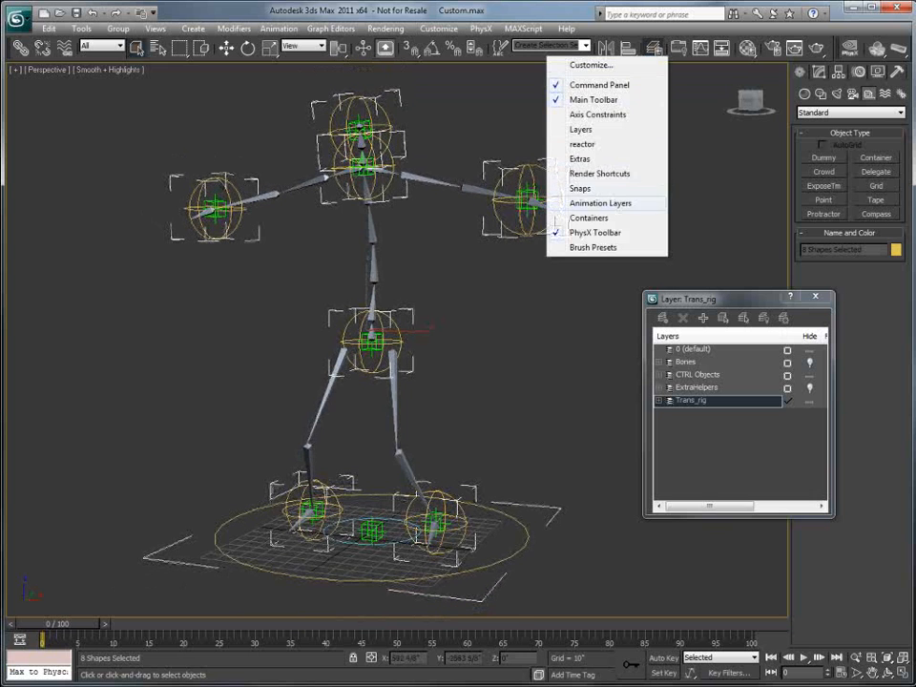
left_click(573, 201)
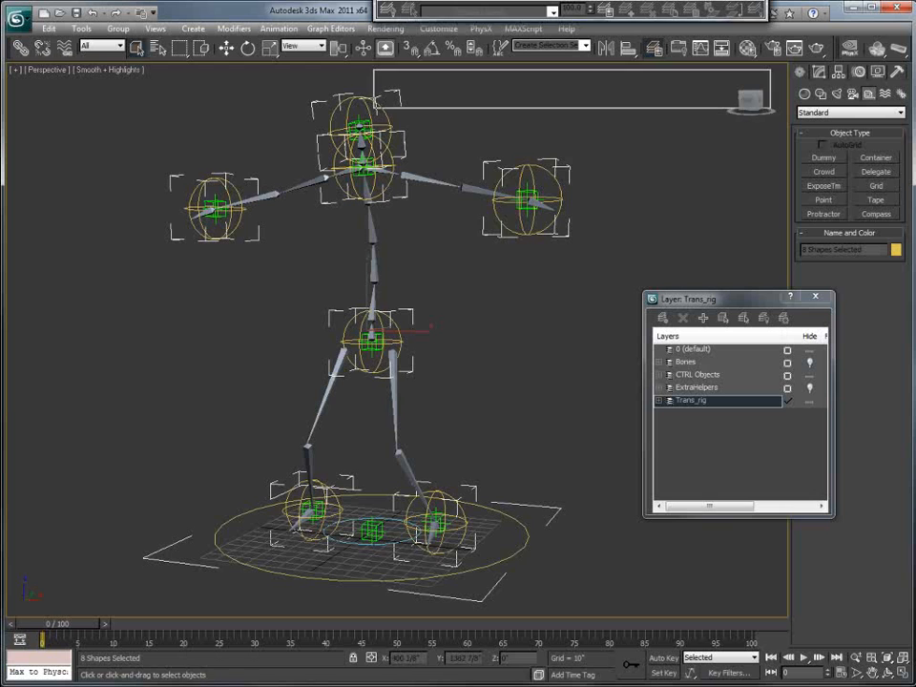
middle_click_drag(410, 268, 387, 271)
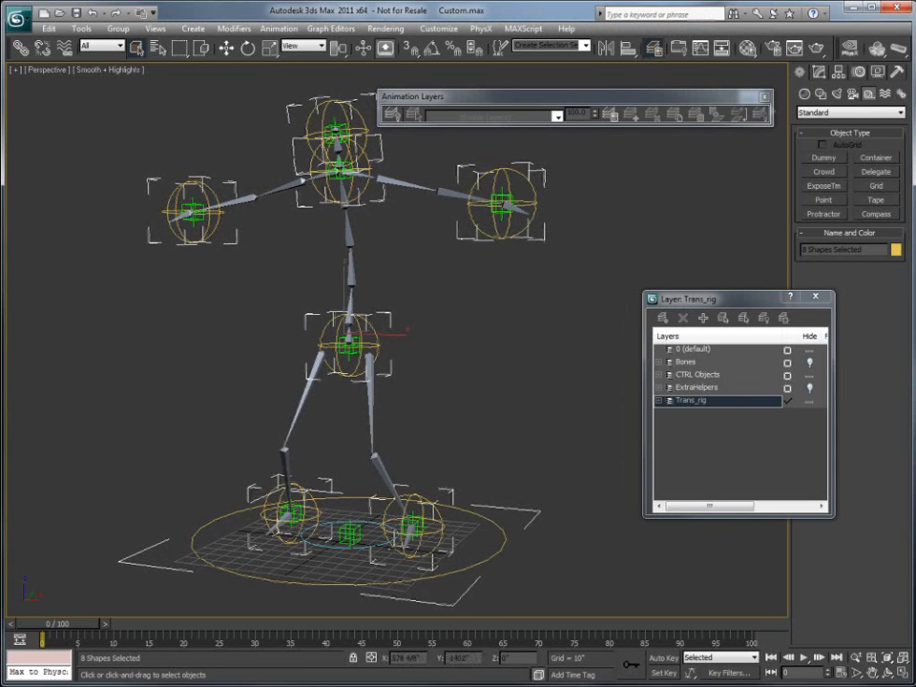
left_click(389, 114)
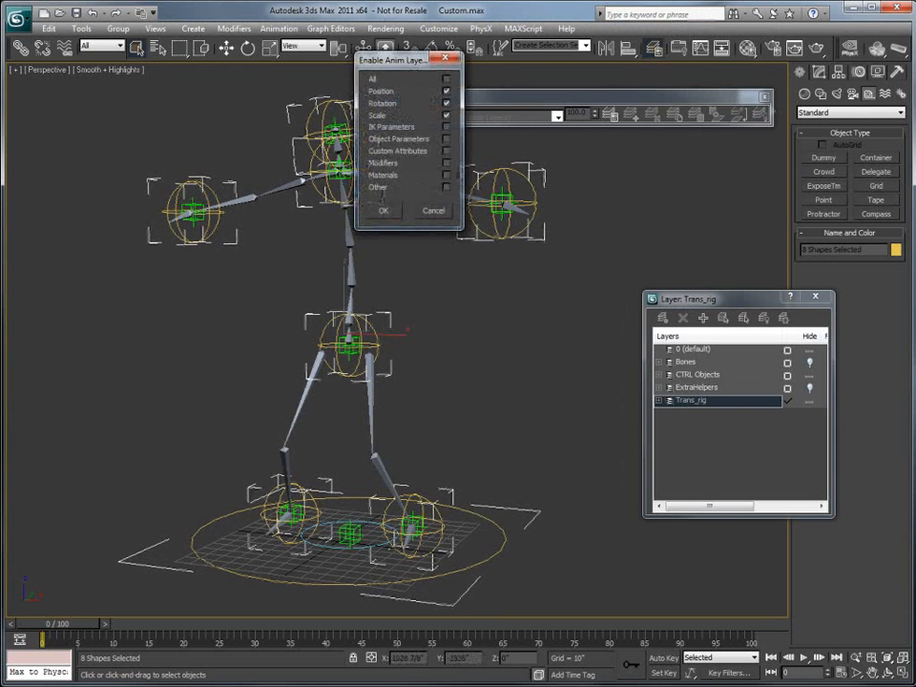
left_click(384, 211)
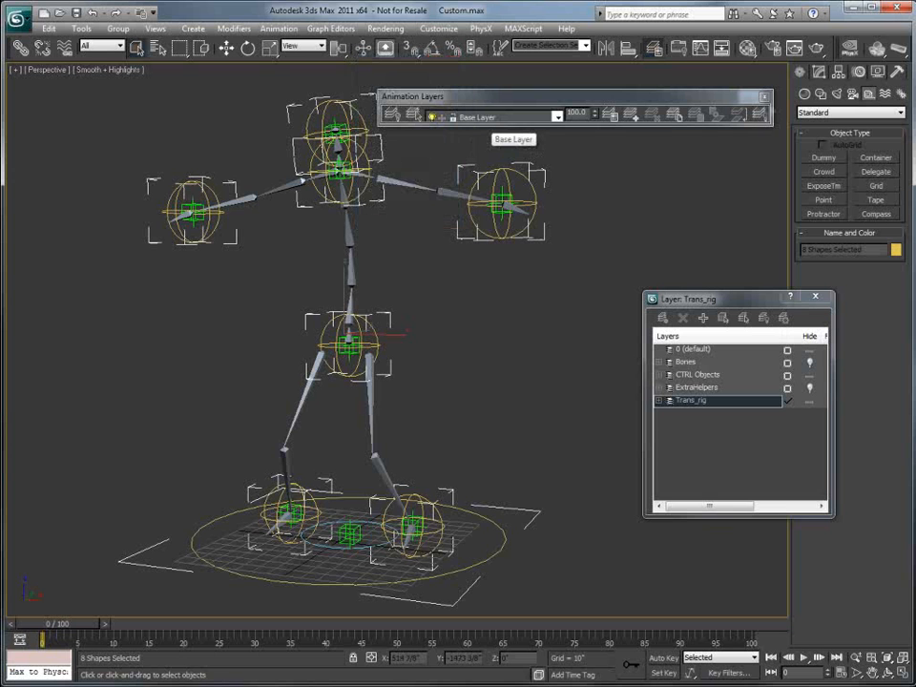
Create an animation layer named Mocap 1 using the default controller type and keep it as the active layer.
left_click(506, 118)
left_click(506, 117)
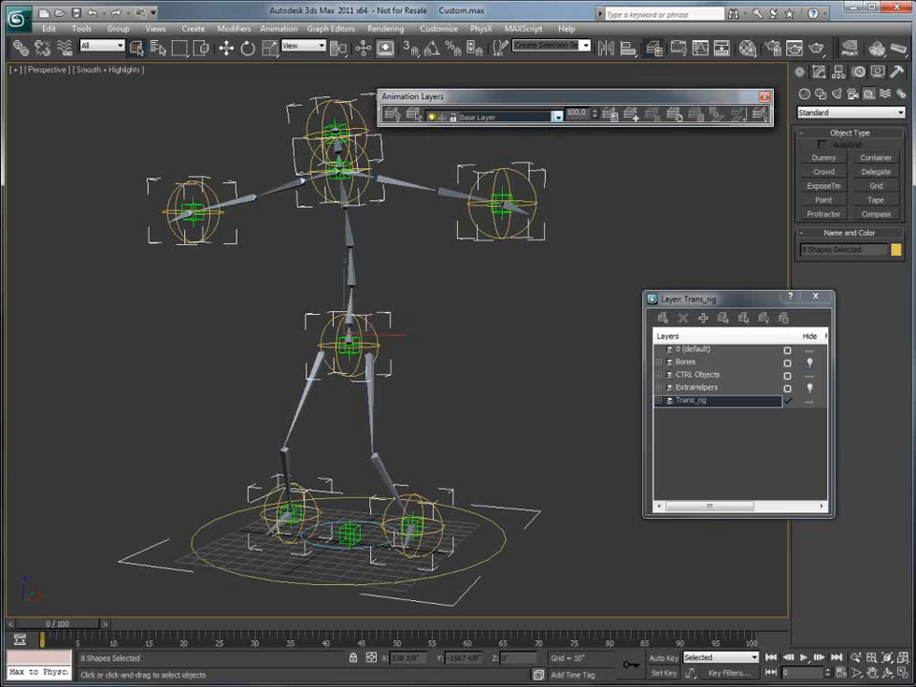
left_click(631, 115)
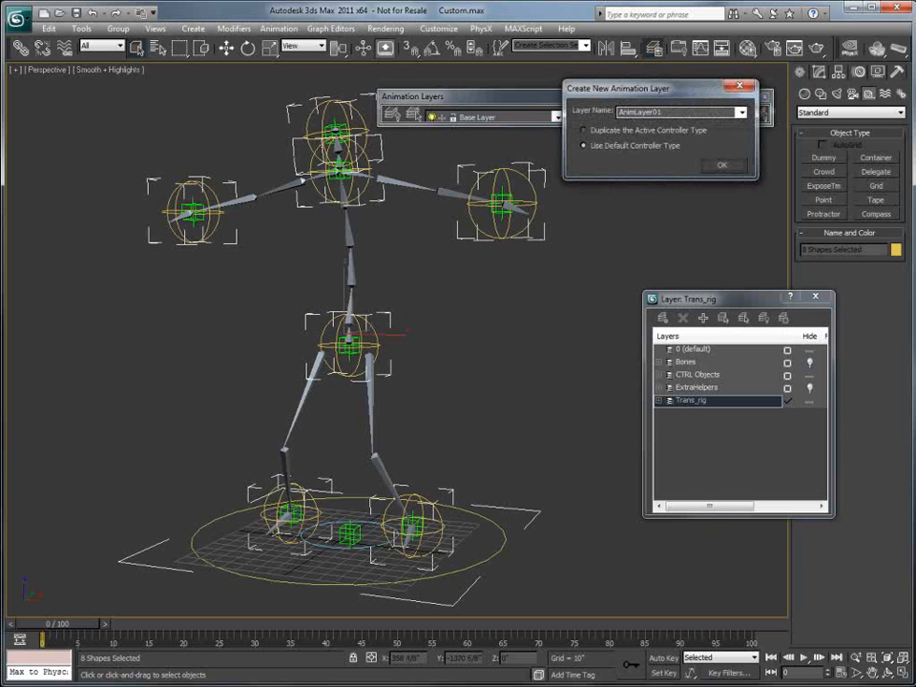
type("Mocap 1")
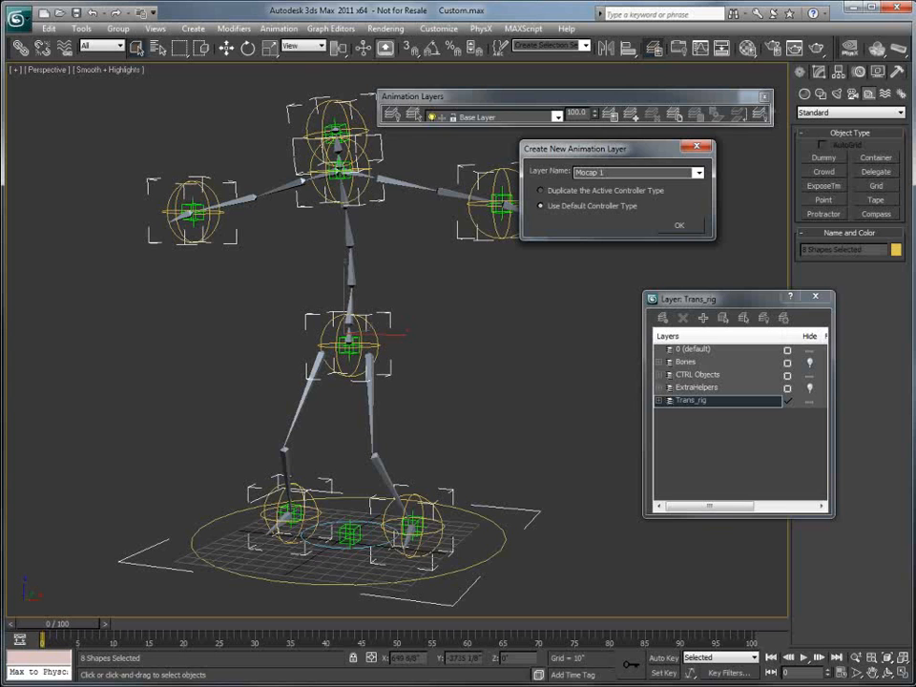
key("Return")
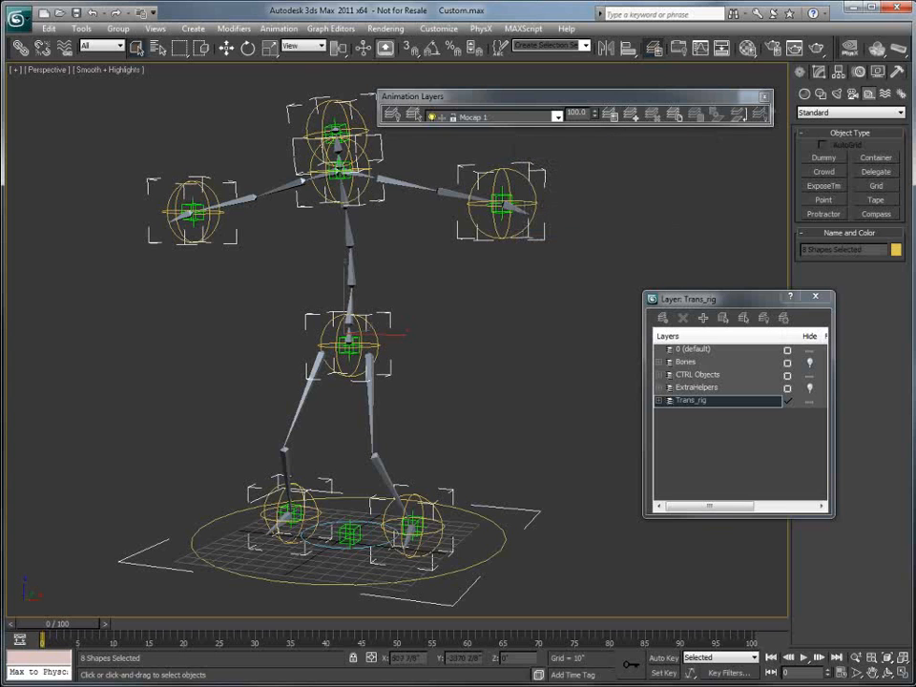
left_click(558, 116)
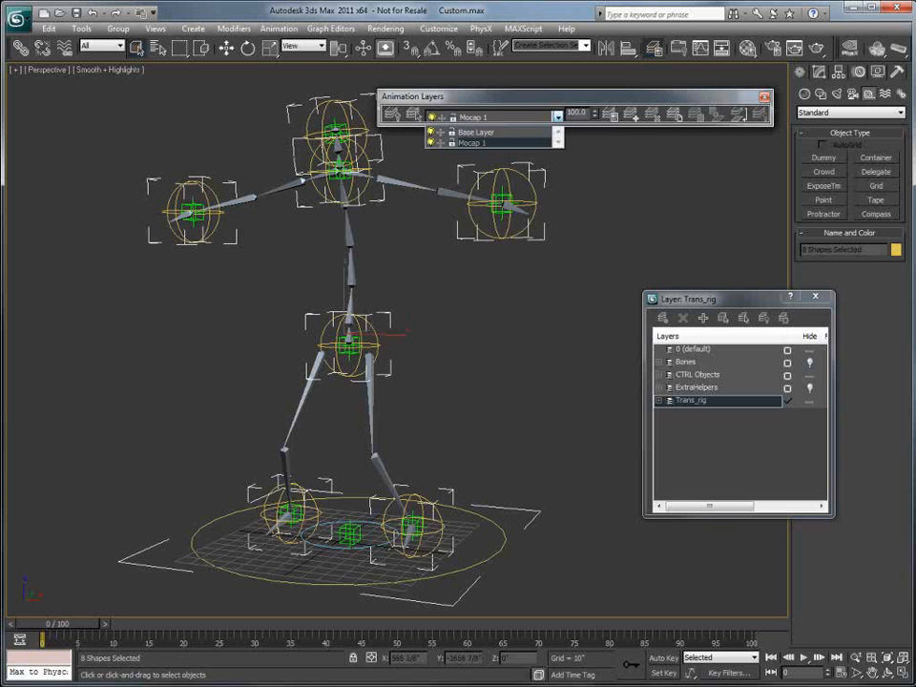
left_click(546, 143)
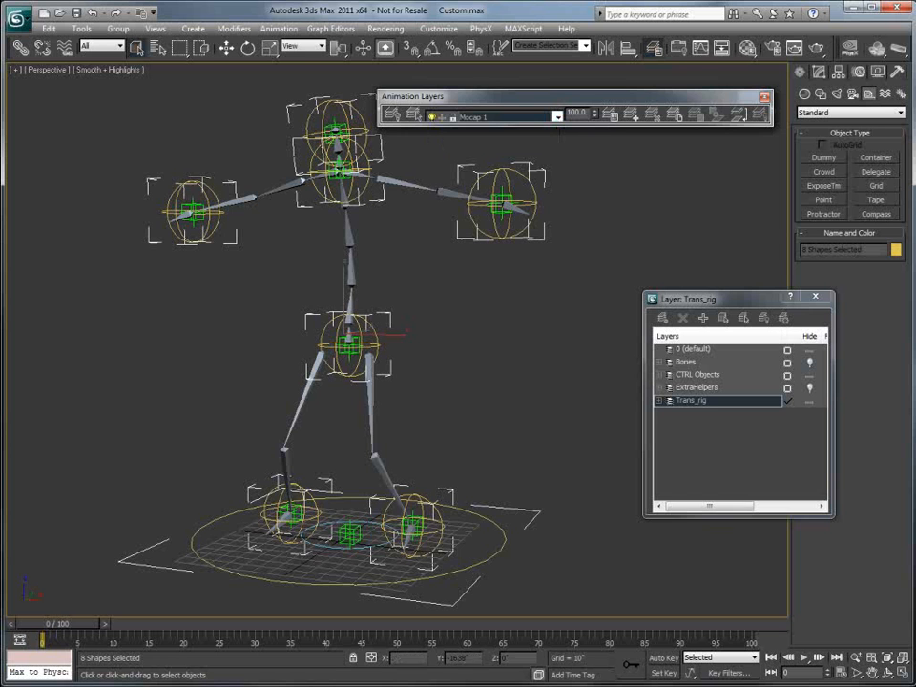
left_click(557, 117)
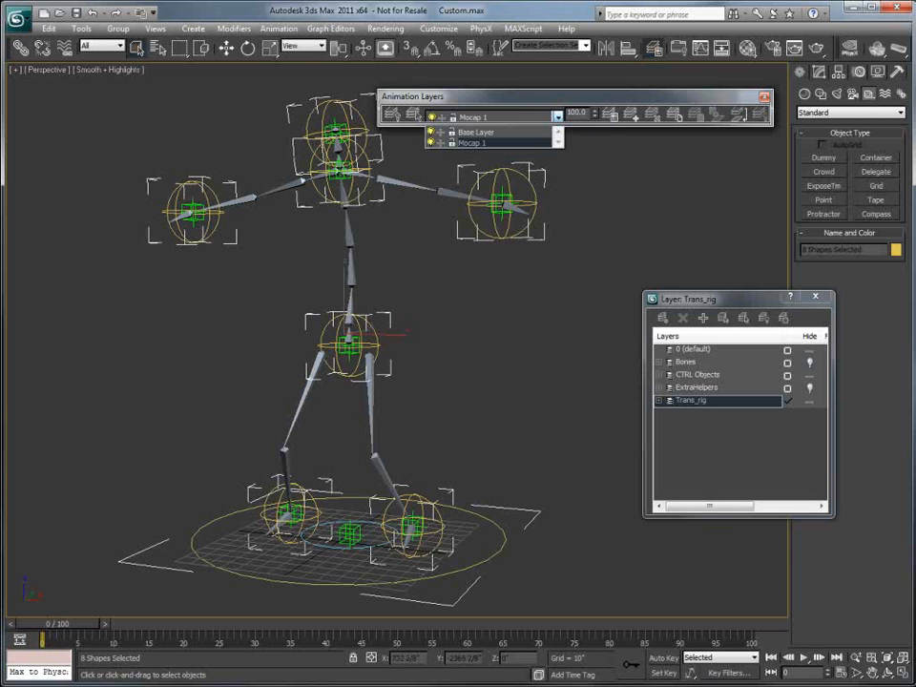
left_click(486, 142)
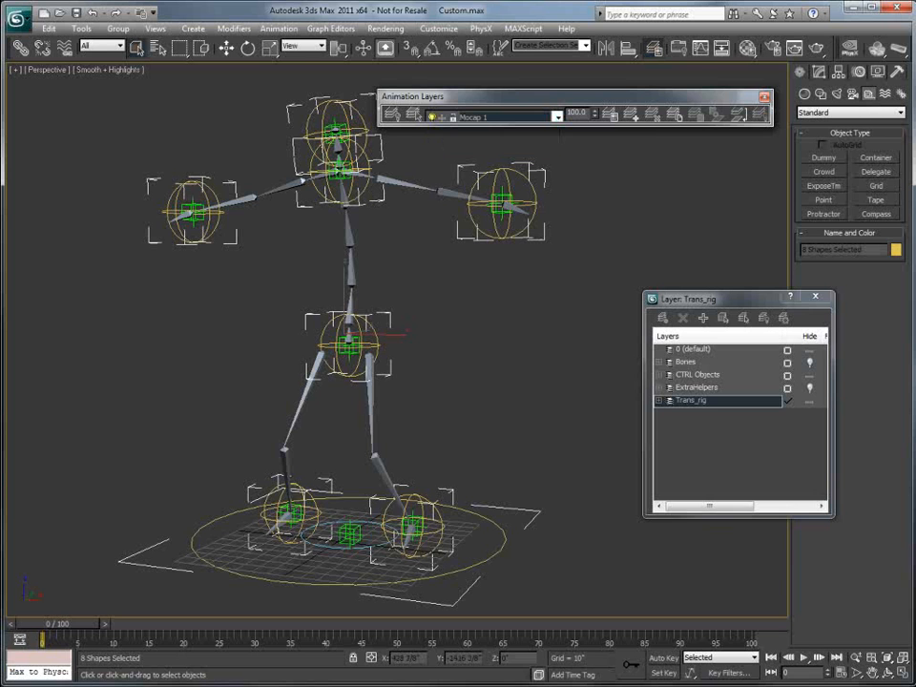
Move the floating Animation Layers toolbar clear of the figure.
left_click_drag(573, 97, 597, 80)
middle_click_drag(572, 241, 572, 267)
scroll(397, 343, "up", 1)
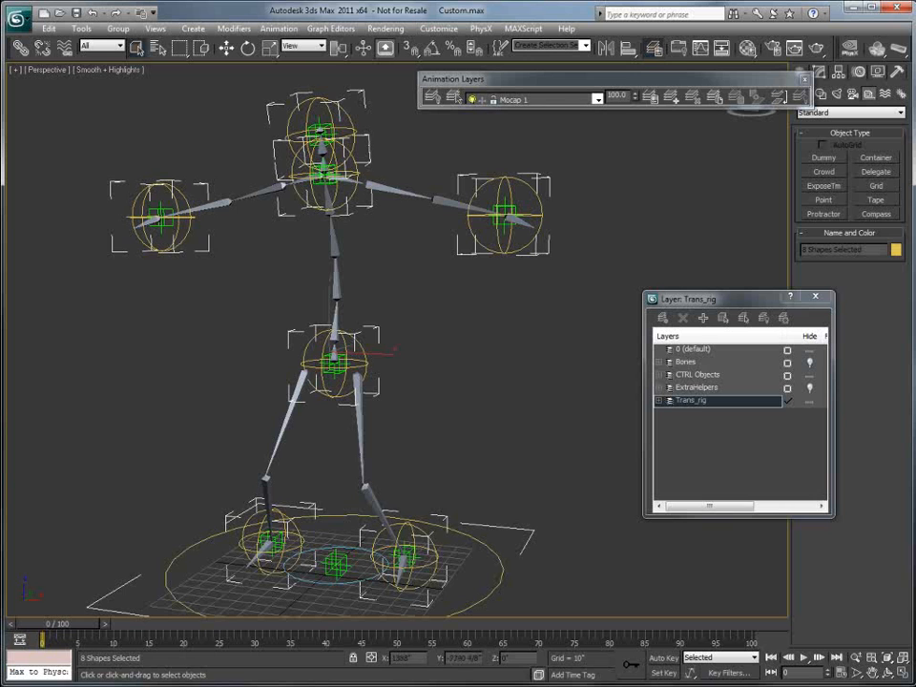
Select only the left hand control and apply a Position Constraint targeting the point helper at the left hand.
left_click(576, 271)
left_click(536, 237)
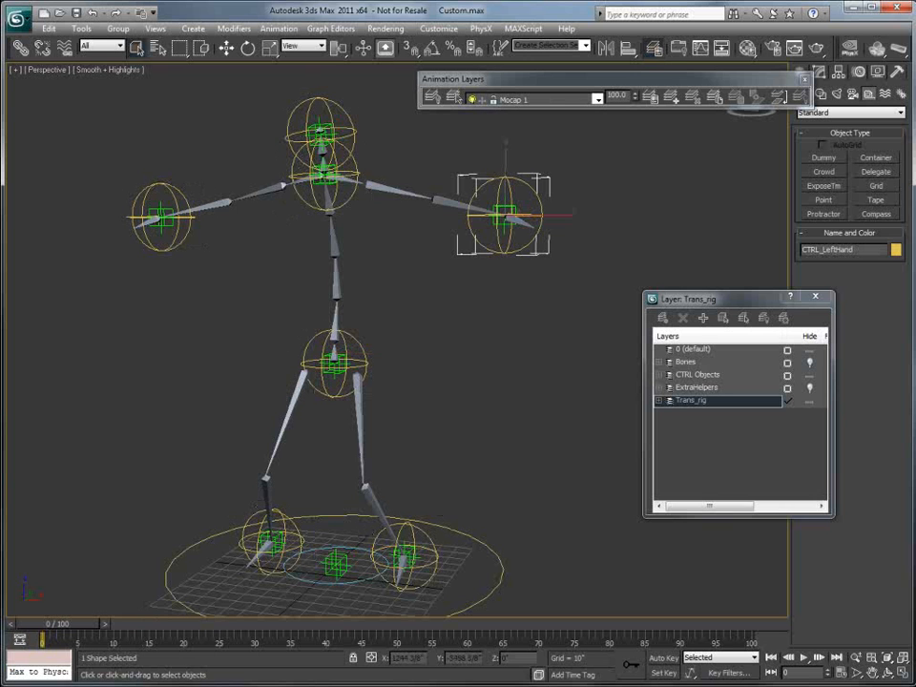
left_click(279, 28)
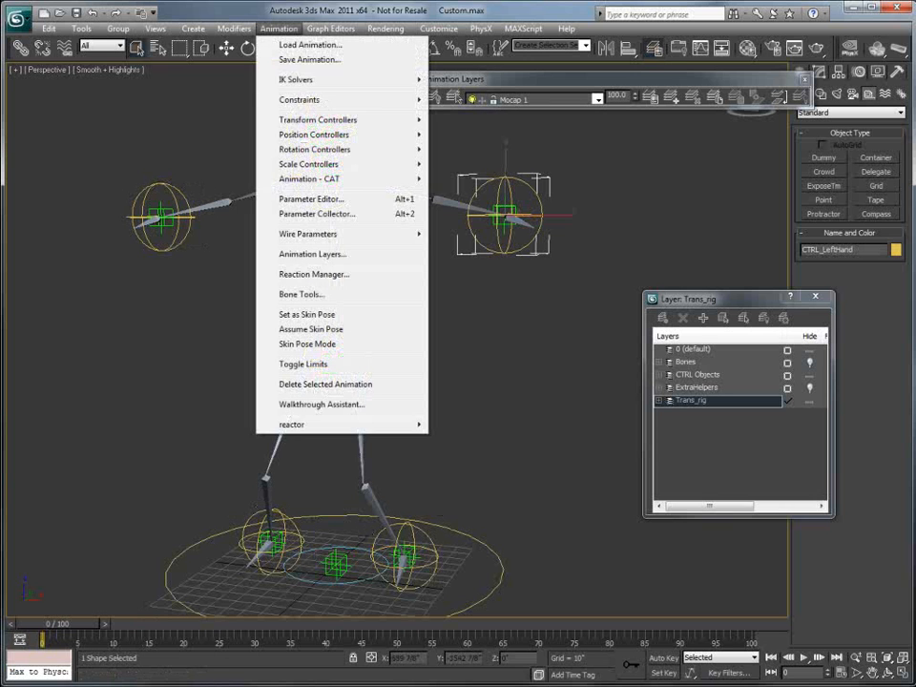
mouse_move(363, 99)
left_click(482, 149)
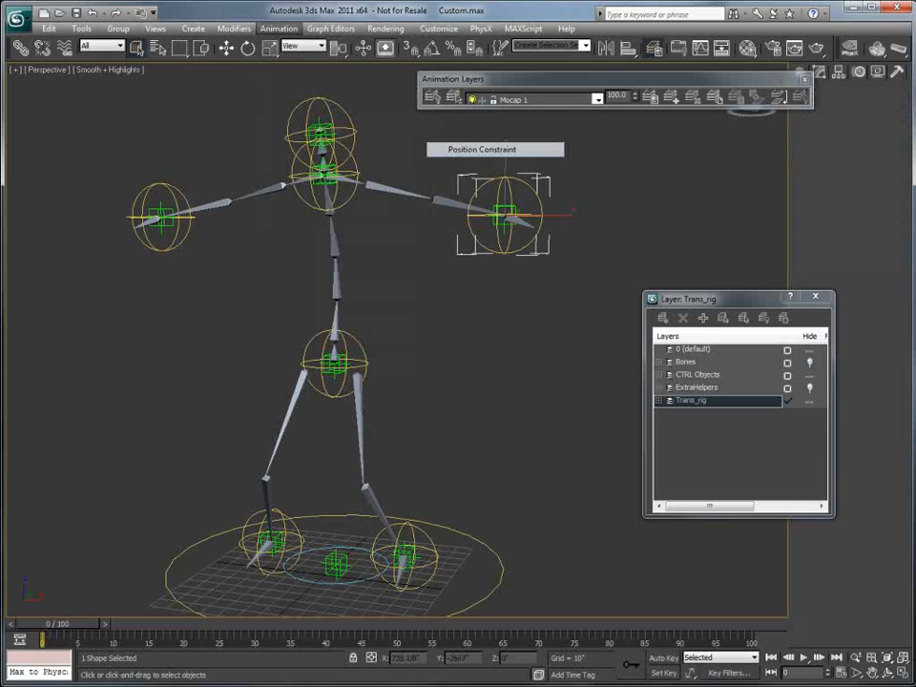
left_click(515, 210)
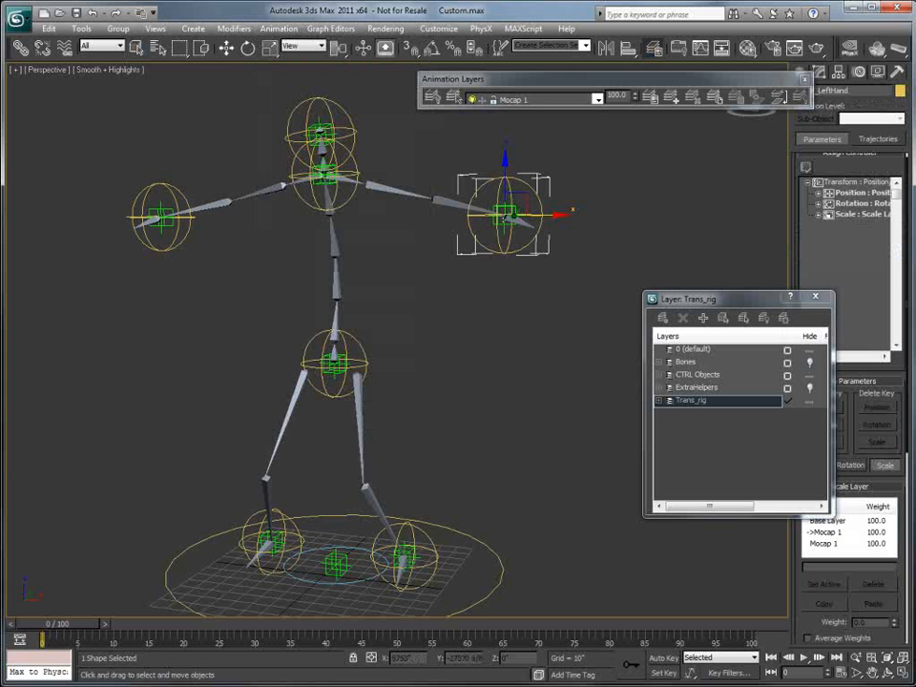
Apply an Orientation Constraint from the left hand control to its point helper and review the control's layer settings.
left_click(278, 28)
mouse_move(368, 97)
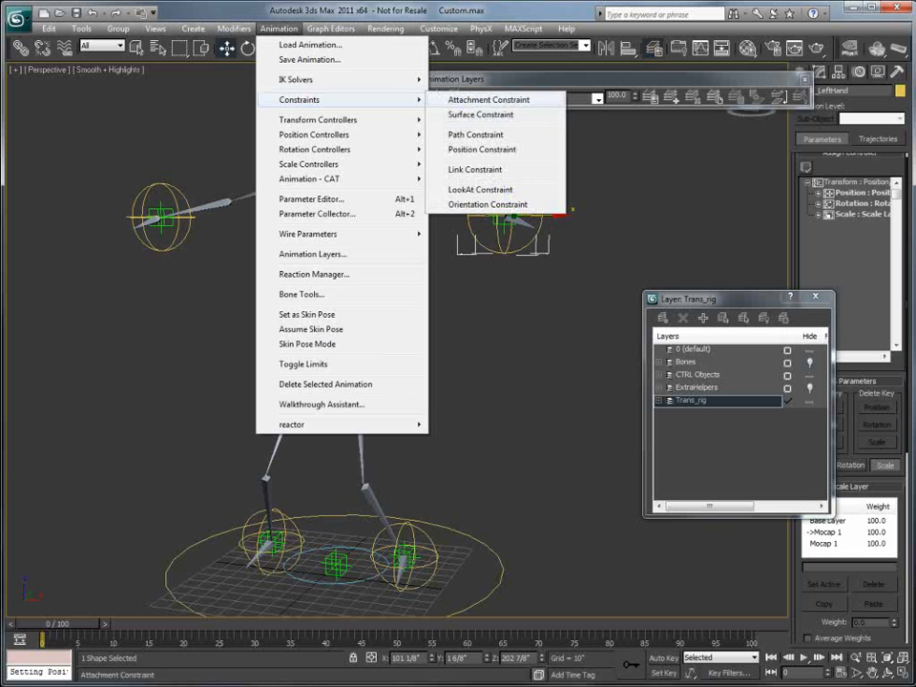
left_click(492, 206)
left_click(504, 215)
middle_click_drag(504, 215, 531, 236)
scroll(531, 236, "up", 1)
scroll(433, 273, "up", 3)
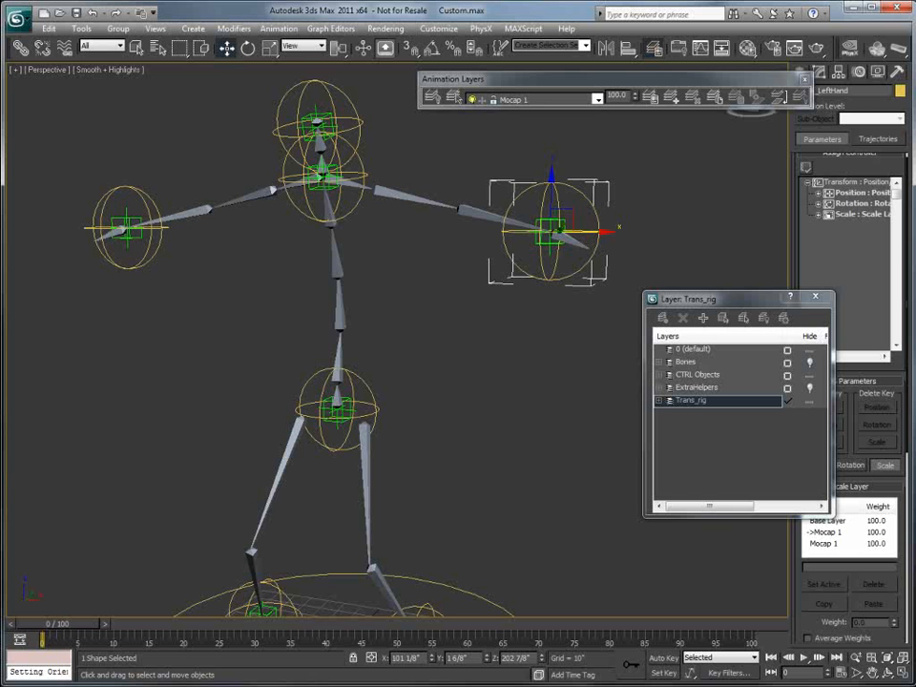
scroll(851, 396, "down", 5)
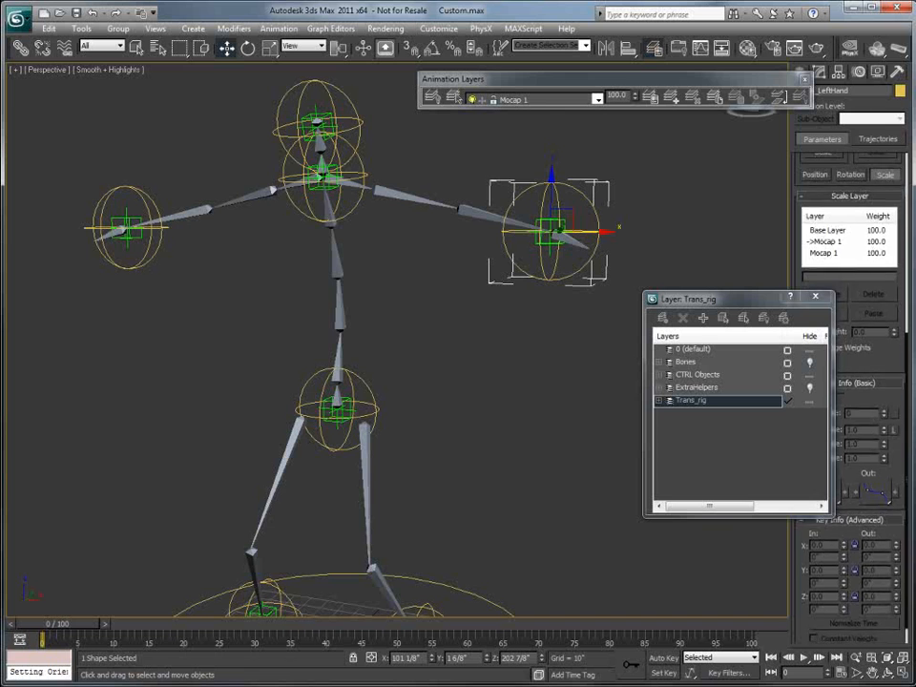
scroll(852, 397, "up", 3)
scroll(851, 382, "up", 2)
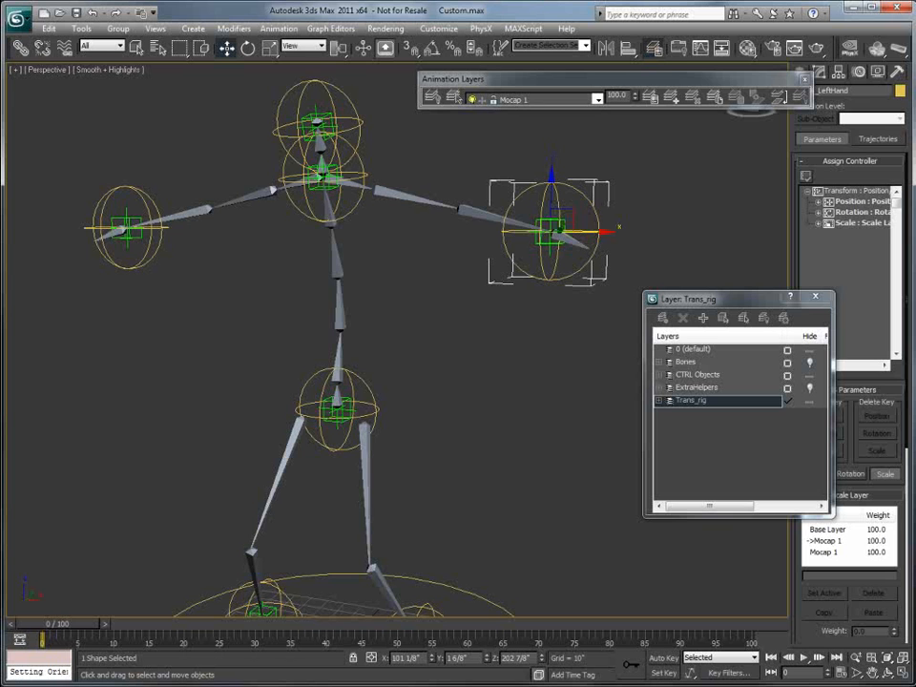
Select the torso control and apply a Position Constraint targeting the point helper at the upper chest.
middle_click_drag(563, 234, 631, 379)
scroll(572, 250, "up", 3)
scroll(573, 249, "up", 3)
scroll(632, 379, "up", 1)
left_click(374, 274)
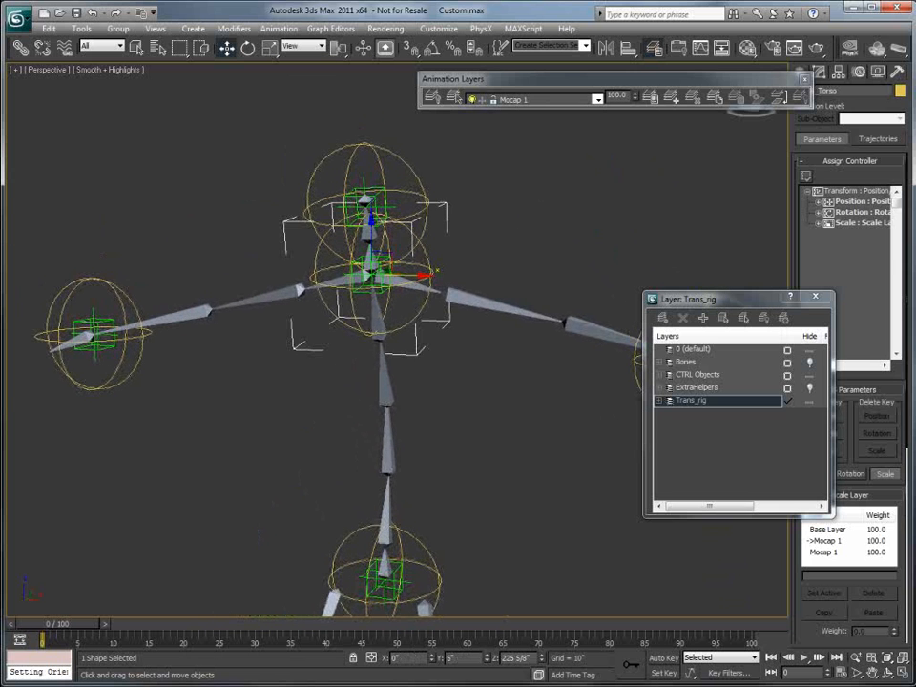
left_click(279, 28)
mouse_move(344, 120)
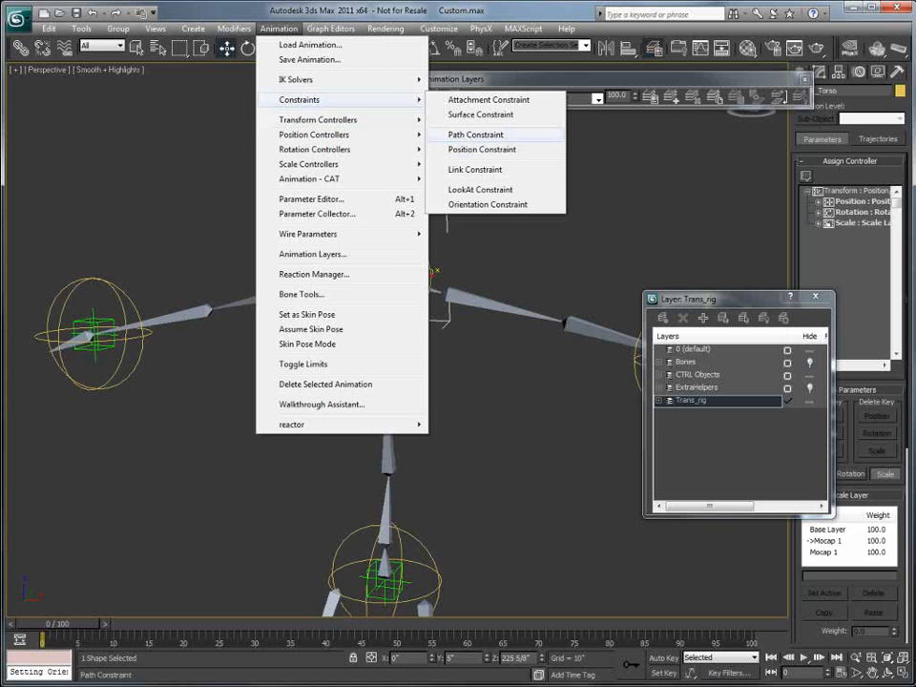
left_click(482, 149)
left_click(372, 276)
Apply an Orientation Constraint from the torso control to the same upper-chest point helper.
left_click(280, 29)
mouse_move(304, 99)
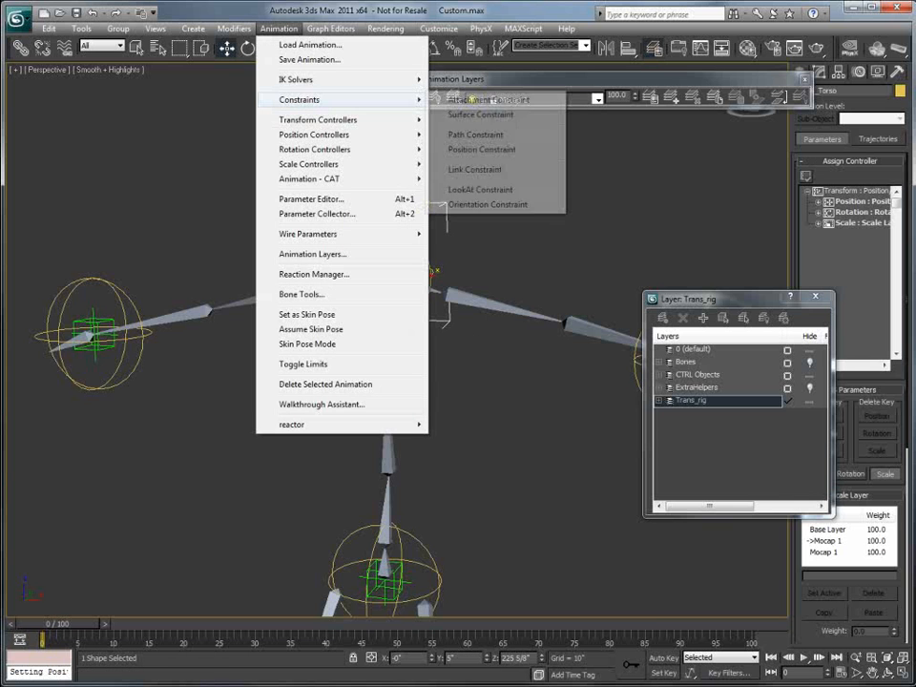
left_click(483, 148)
left_click(372, 276)
Apply Position and Orientation Constraints from the head control to the point helper at the head.
middle_click_drag(373, 276, 372, 301)
left_click(382, 173)
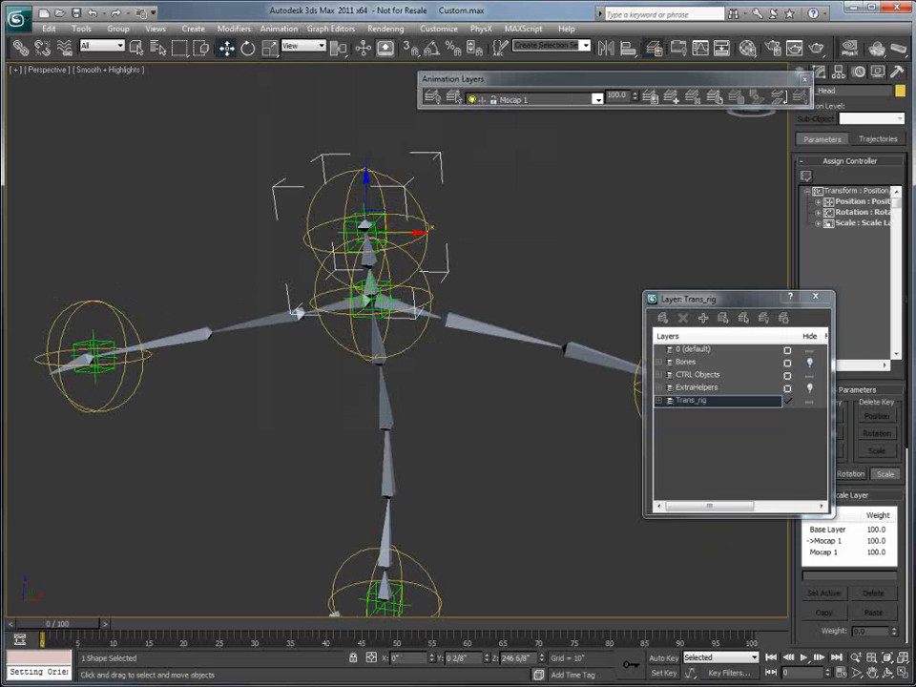
left_click(279, 29)
mouse_move(303, 99)
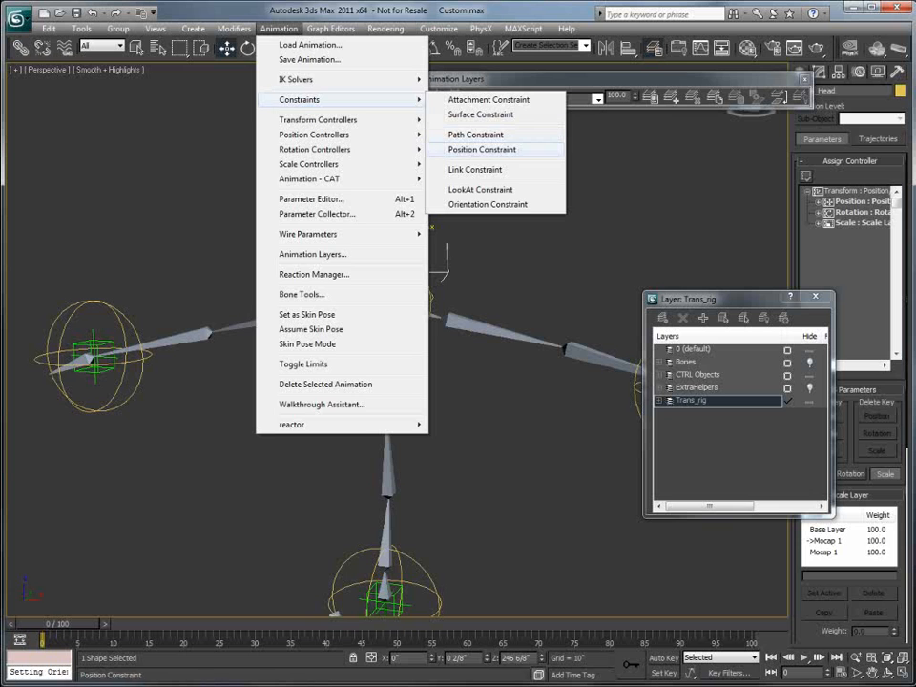
left_click(483, 149)
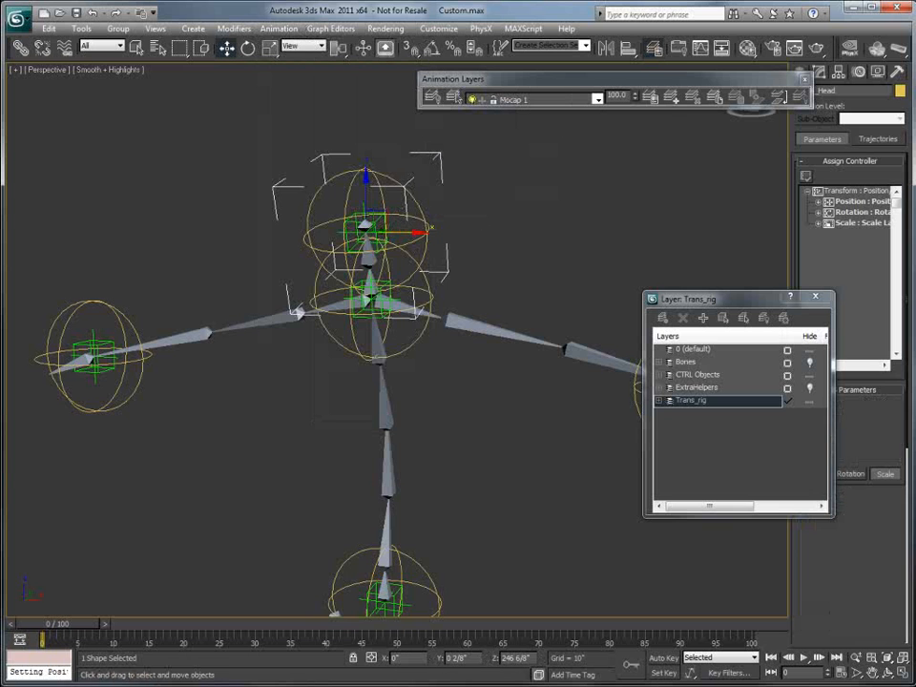
left_click(279, 29)
mouse_move(304, 100)
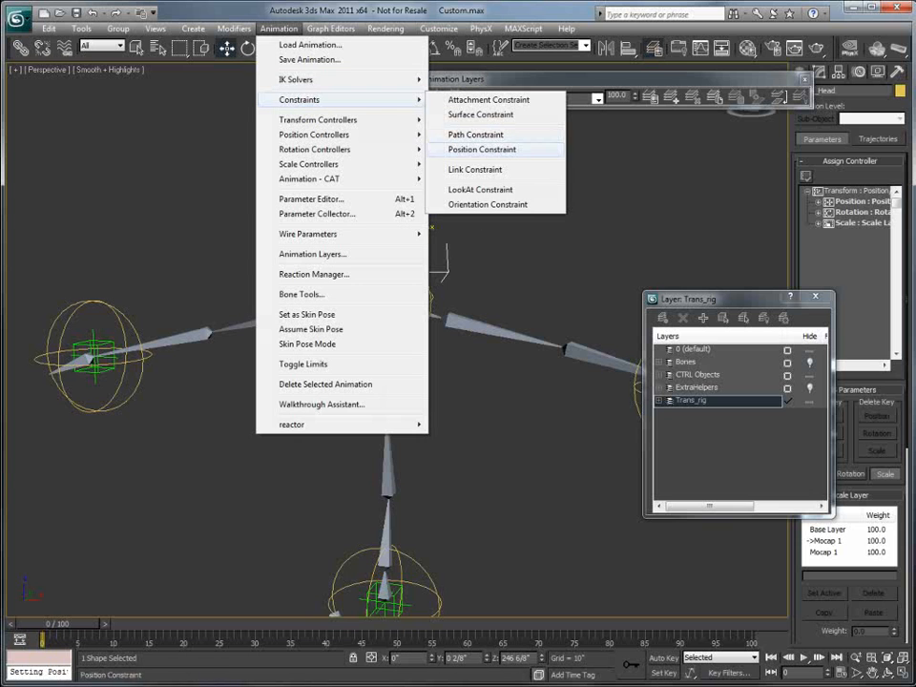
left_click(491, 204)
left_click(376, 232)
Apply Position and Orientation Constraints from the right hand control to the point helper at the right hand.
middle_click_drag(376, 232, 649, 165)
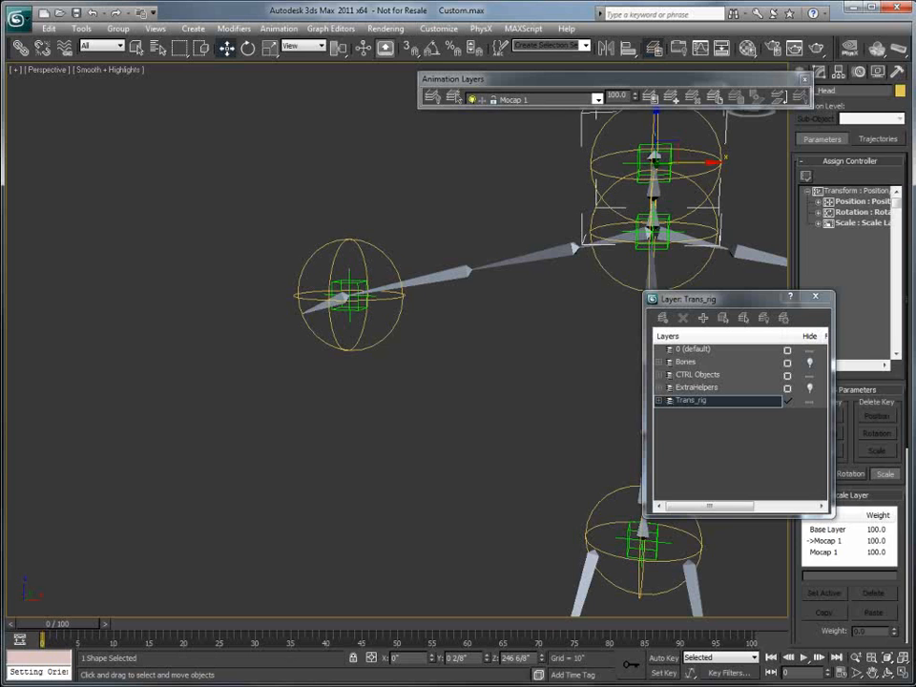
left_click(348, 296)
left_click(278, 28)
mouse_move(343, 100)
left_click(478, 149)
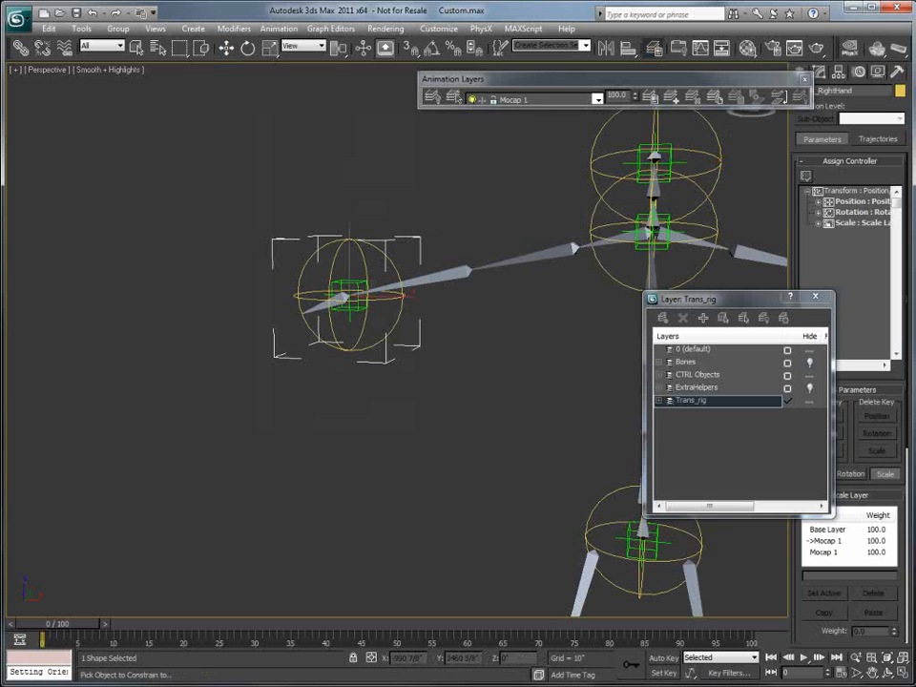
left_click(327, 304)
left_click(279, 29)
mouse_move(343, 100)
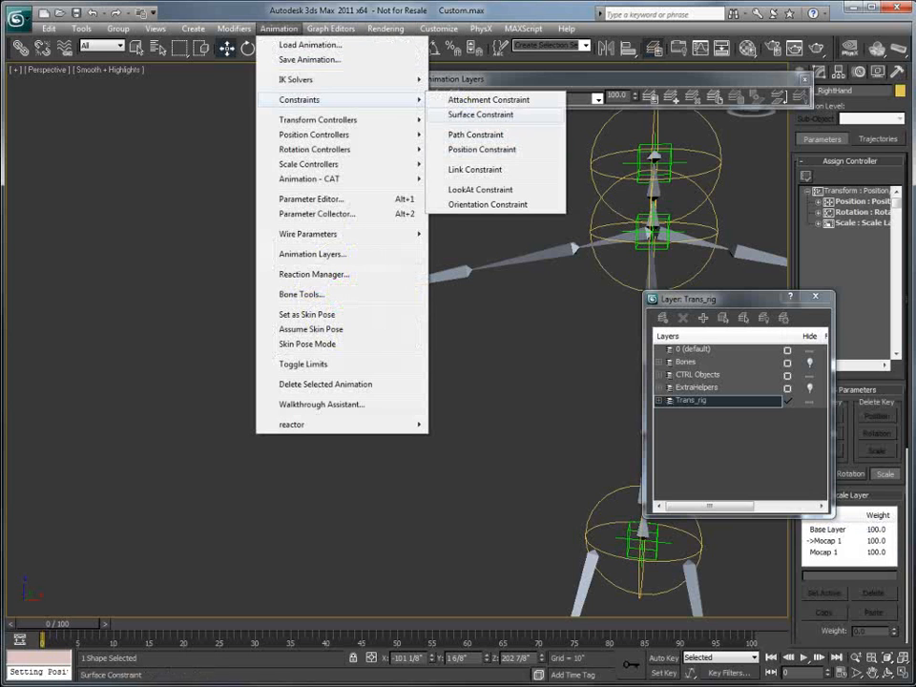
left_click(481, 190)
left_click(326, 304)
Apply Position and Orientation Constraints from the pelvis control to the point helper at the pelvis.
middle_click_drag(326, 304, 141, 181)
scroll(143, 176, "down", 4)
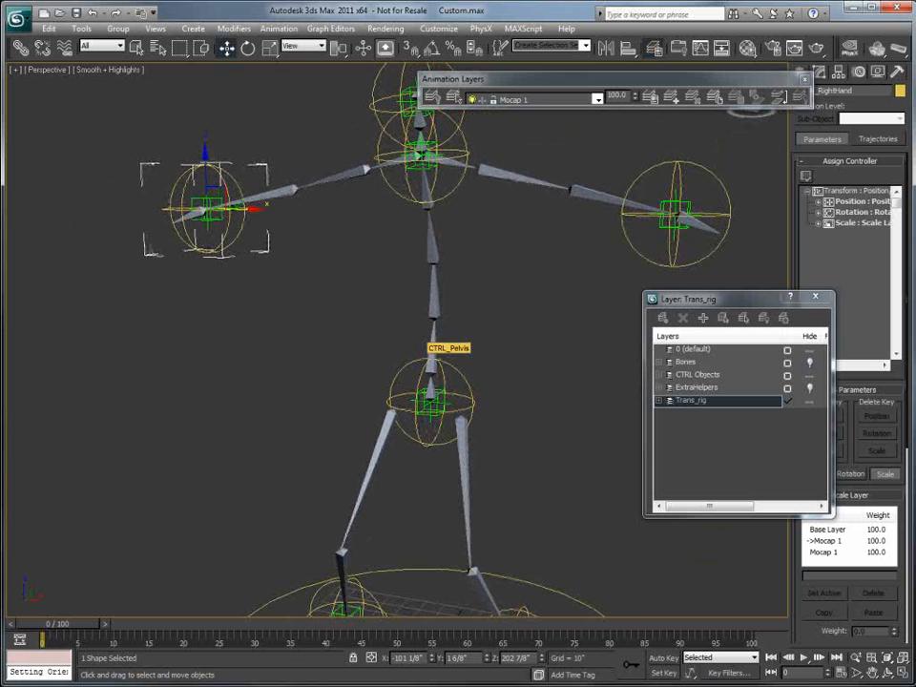
left_click(430, 399)
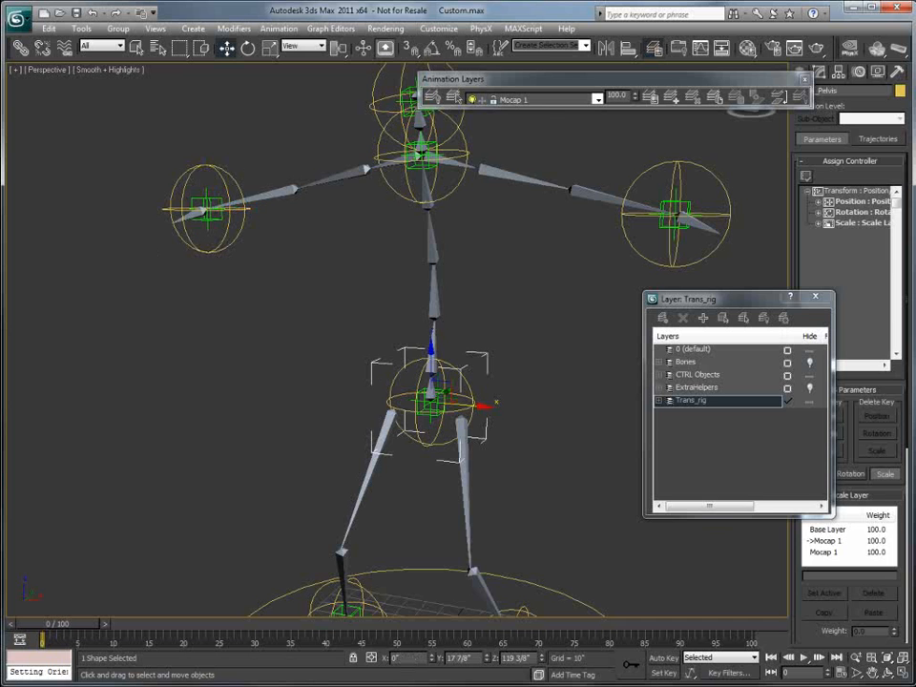
left_click(279, 28)
mouse_move(363, 99)
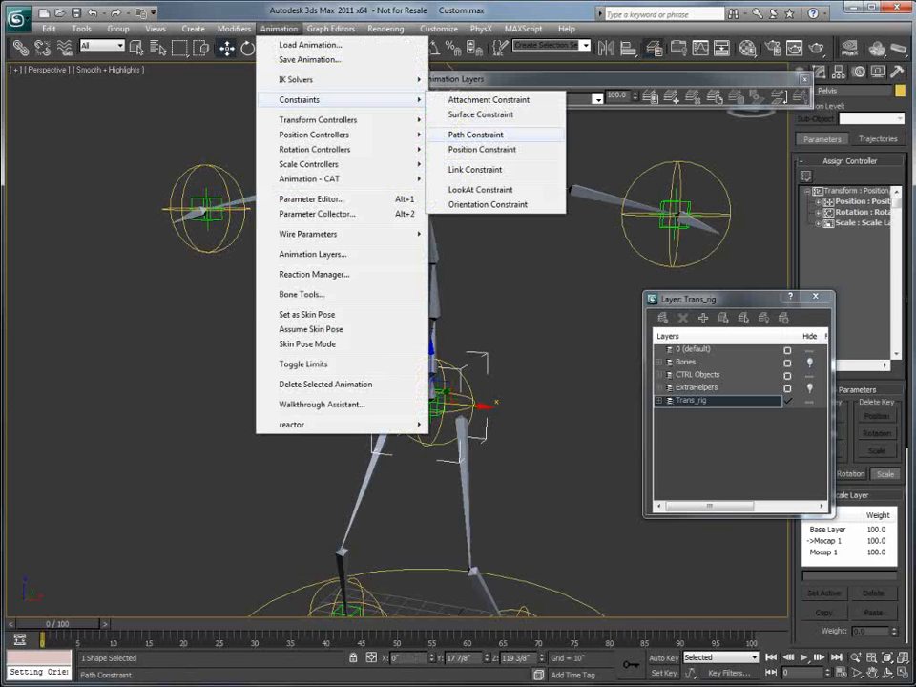
left_click(475, 134)
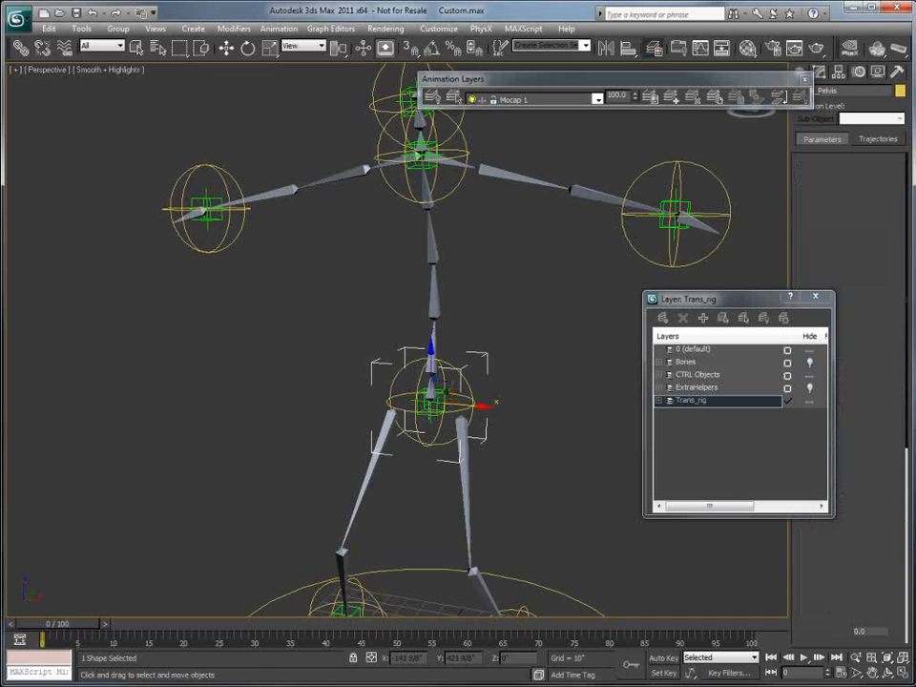
left_click(279, 27)
mouse_move(363, 100)
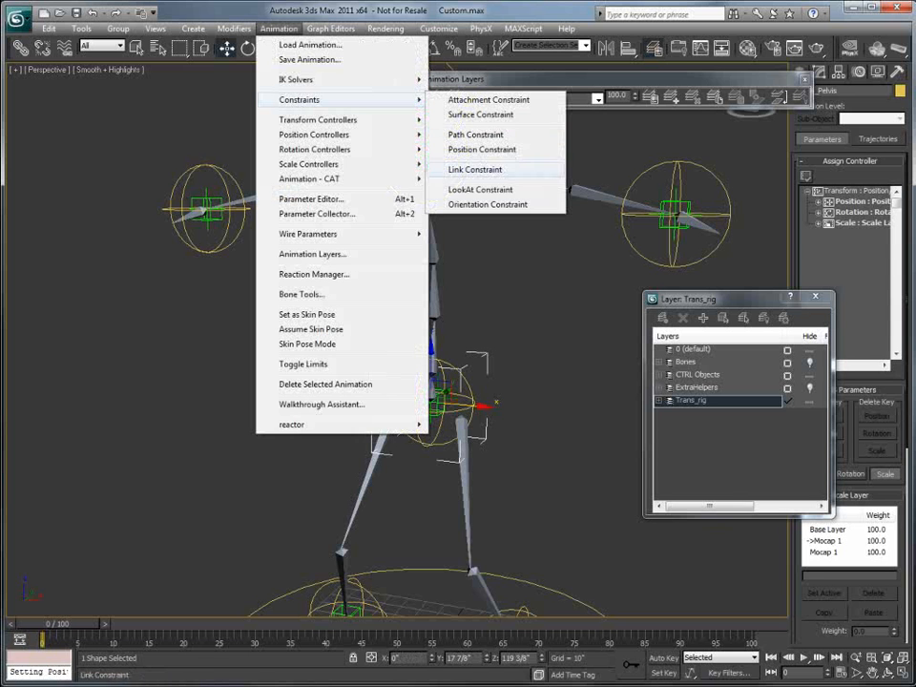
left_click(475, 169)
left_click(430, 401)
Apply Position and Orientation Constraints from the right foot control to the point helper at the right ankle.
middle_click_drag(429, 401, 439, 181)
scroll(439, 181, "up", 4)
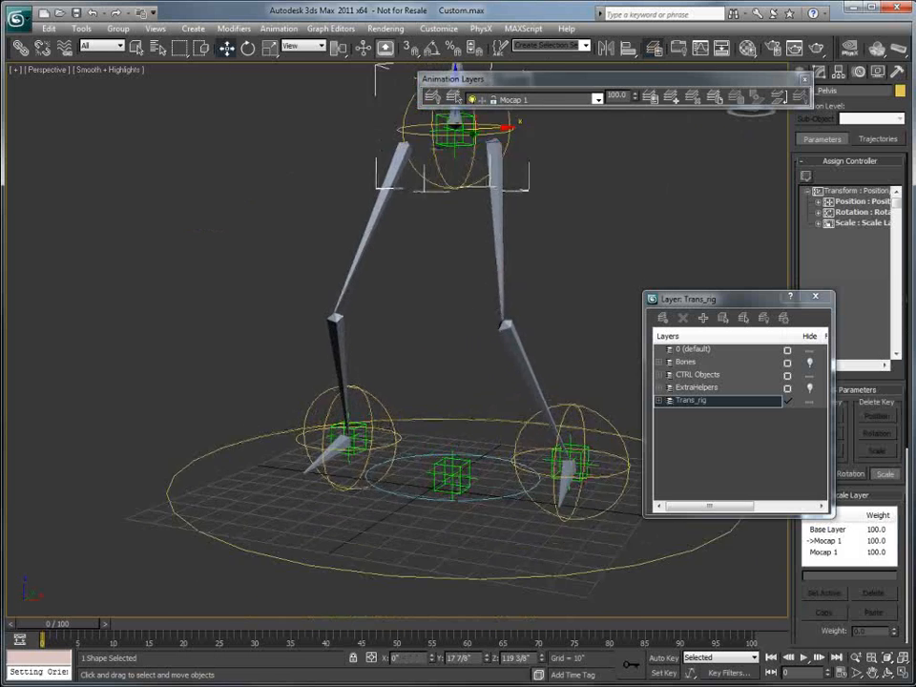
scroll(395, 343, "up", 2)
left_click(348, 435)
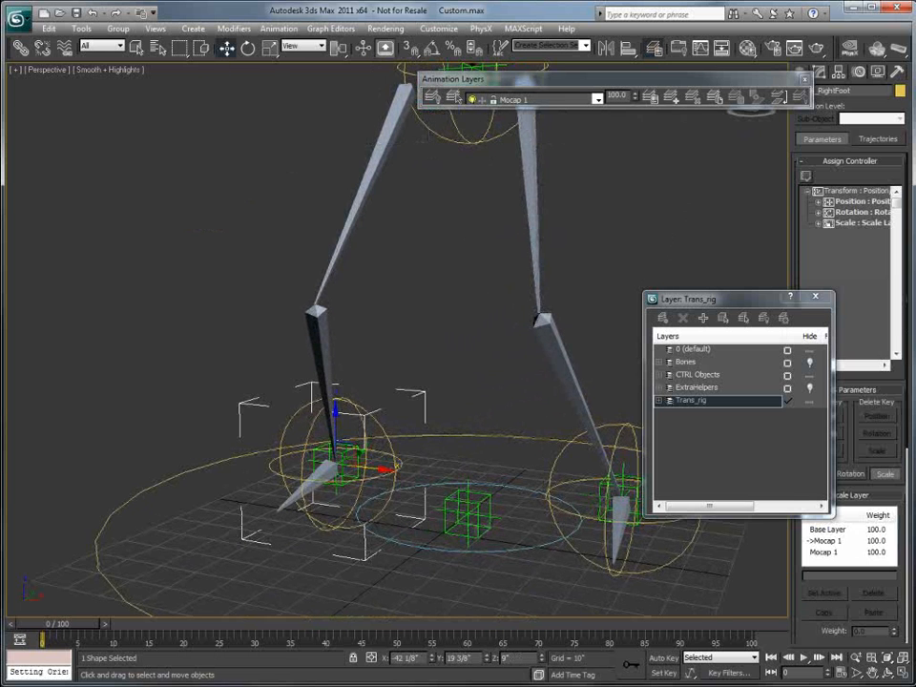
left_click(279, 27)
mouse_move(305, 100)
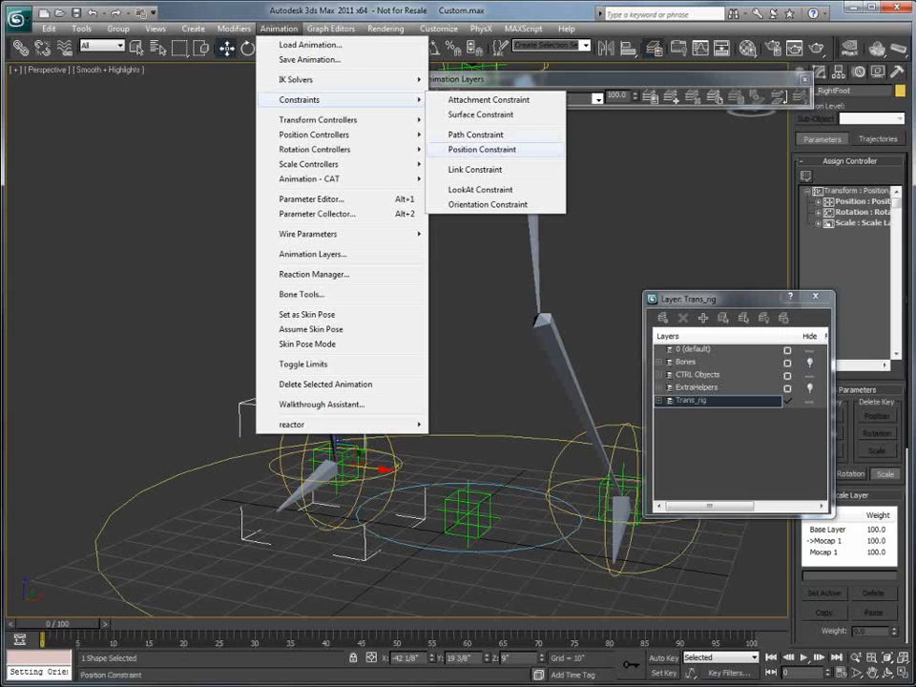
left_click(487, 149)
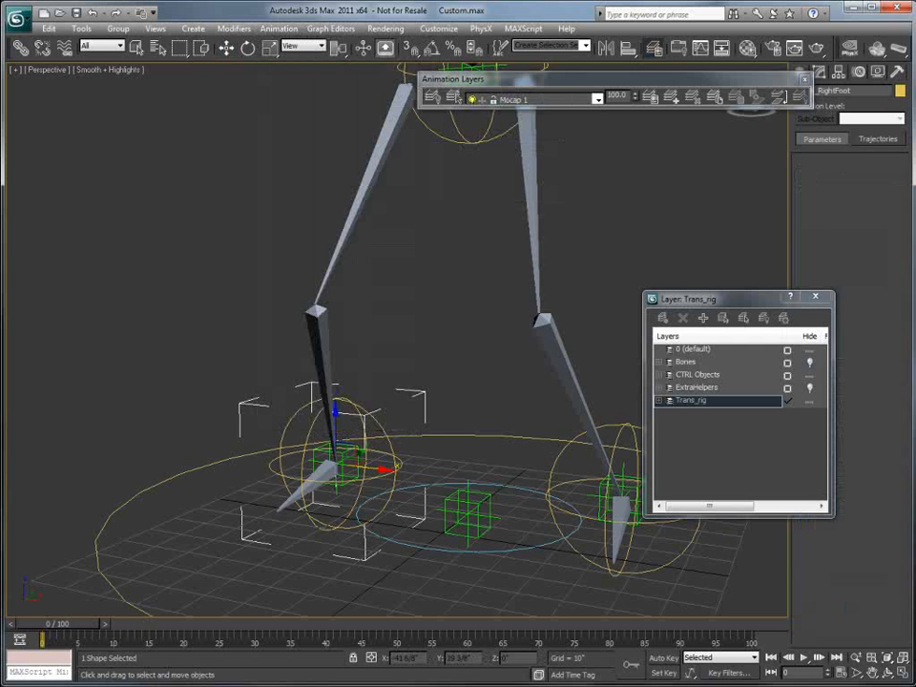
left_click(279, 27)
mouse_move(305, 100)
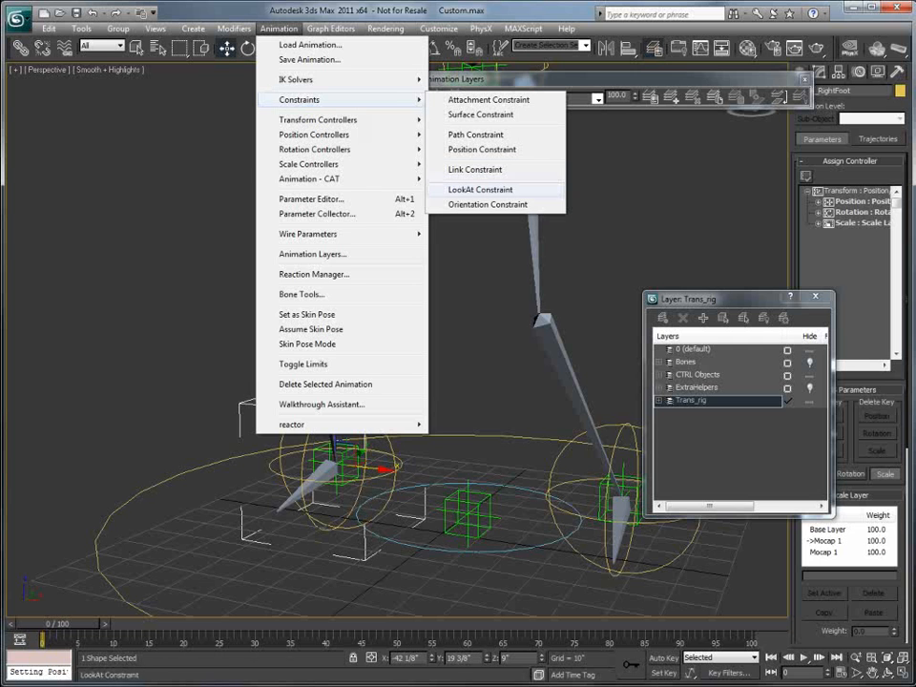
left_click(482, 201)
left_click(345, 463)
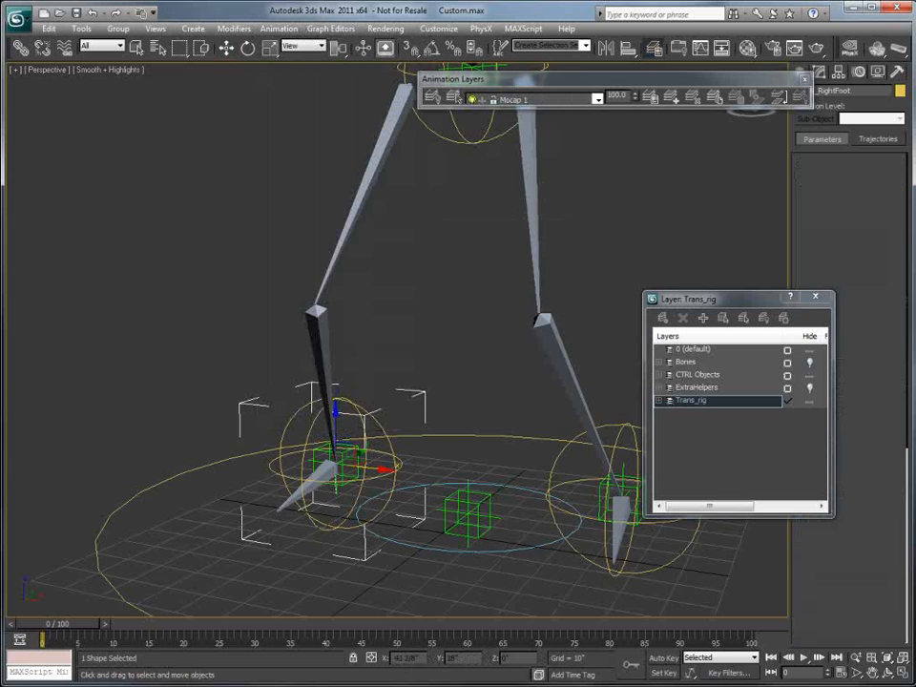
Apply Position and Orientation Constraints from the left foot control to the point helper at the left ankle.
middle_click_drag(401, 344, 286, 344, "alt")
left_click(363, 473)
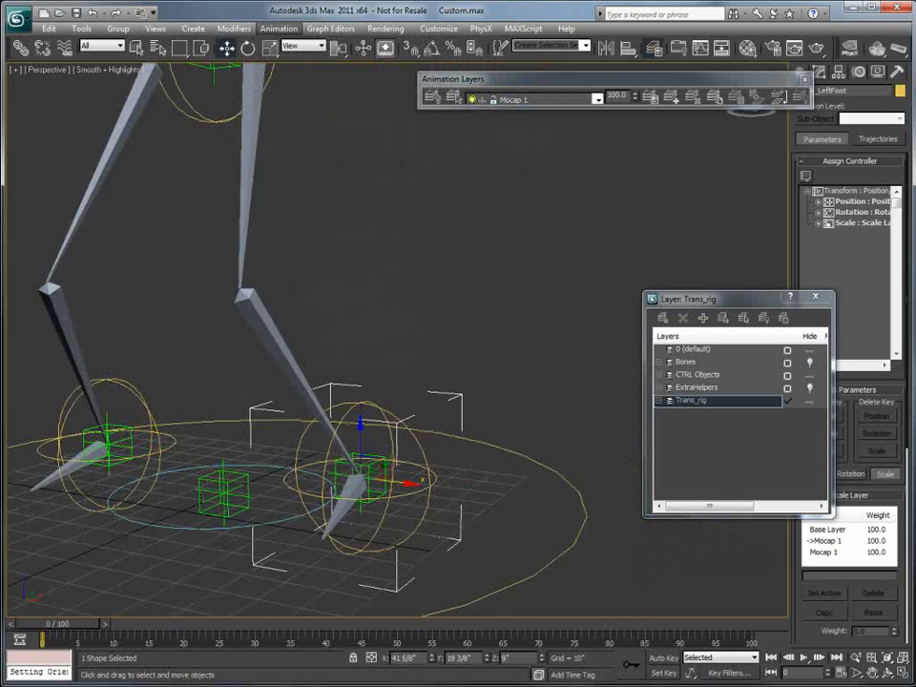
left_click(279, 28)
mouse_move(343, 99)
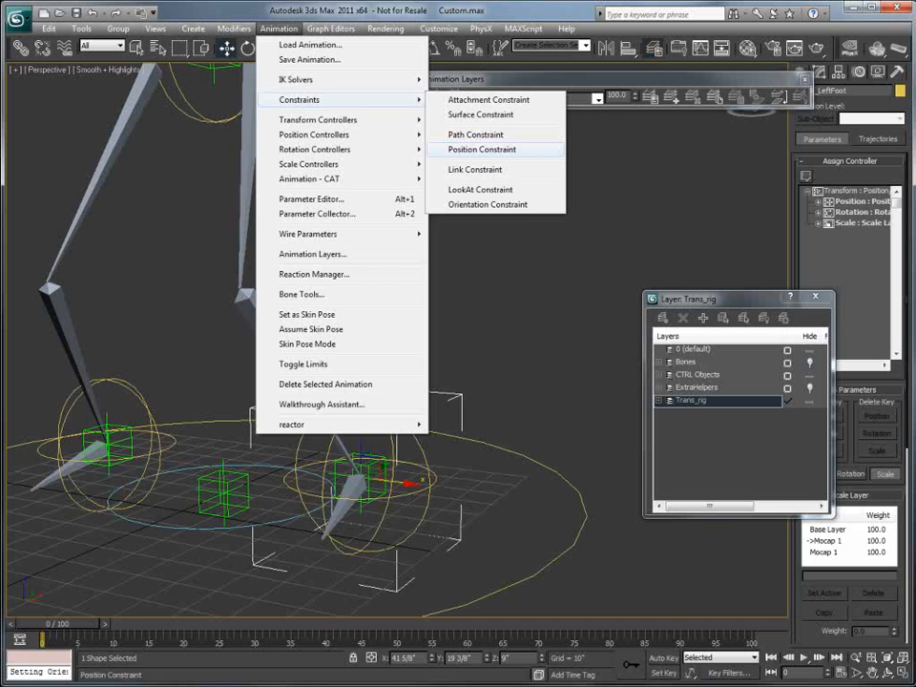
left_click(482, 149)
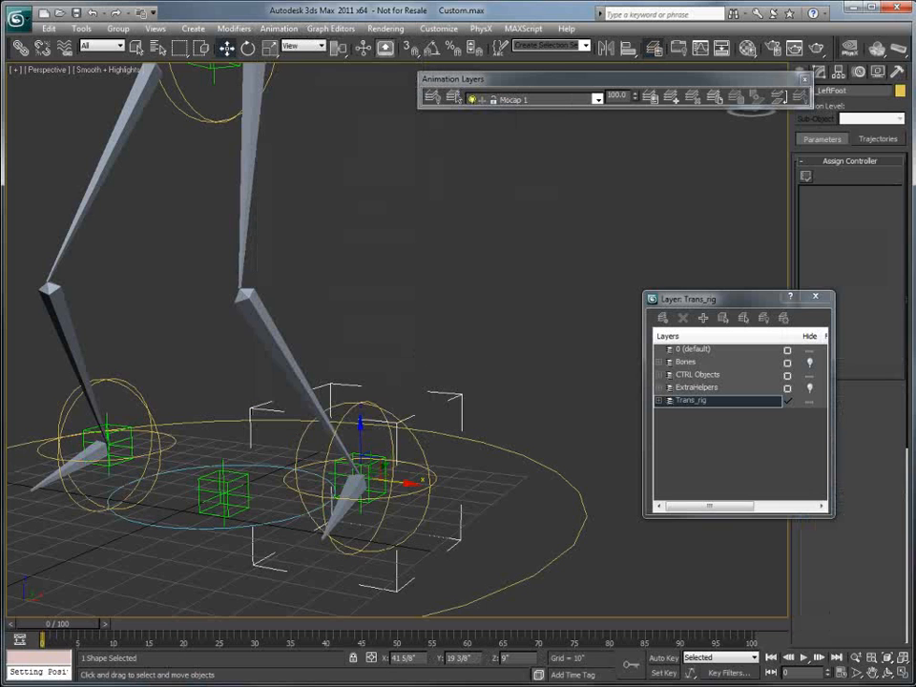
left_click(279, 28)
mouse_move(343, 100)
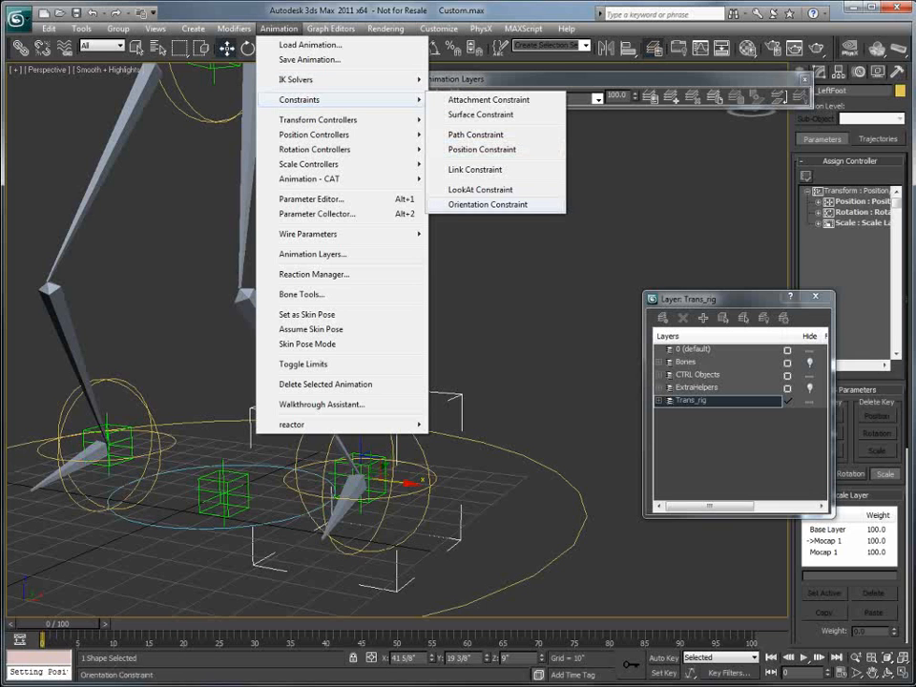
left_click(482, 149)
left_click(363, 473)
Apply Position and Orientation Constraints from the root control to the point helper at the centre of the root circle.
middle_click_drag(363, 473, 445, 440)
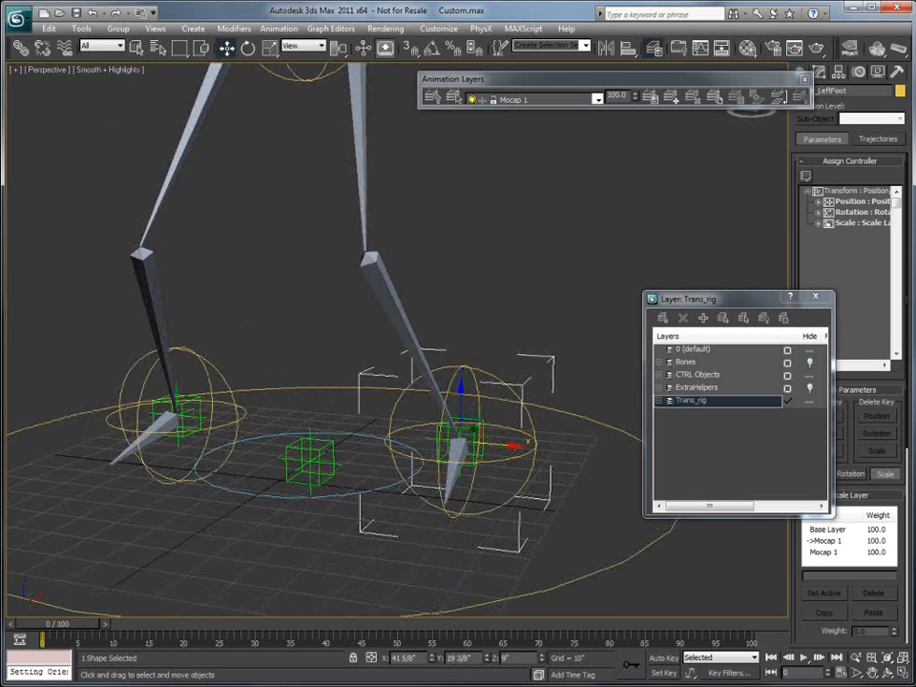
left_click(582, 412)
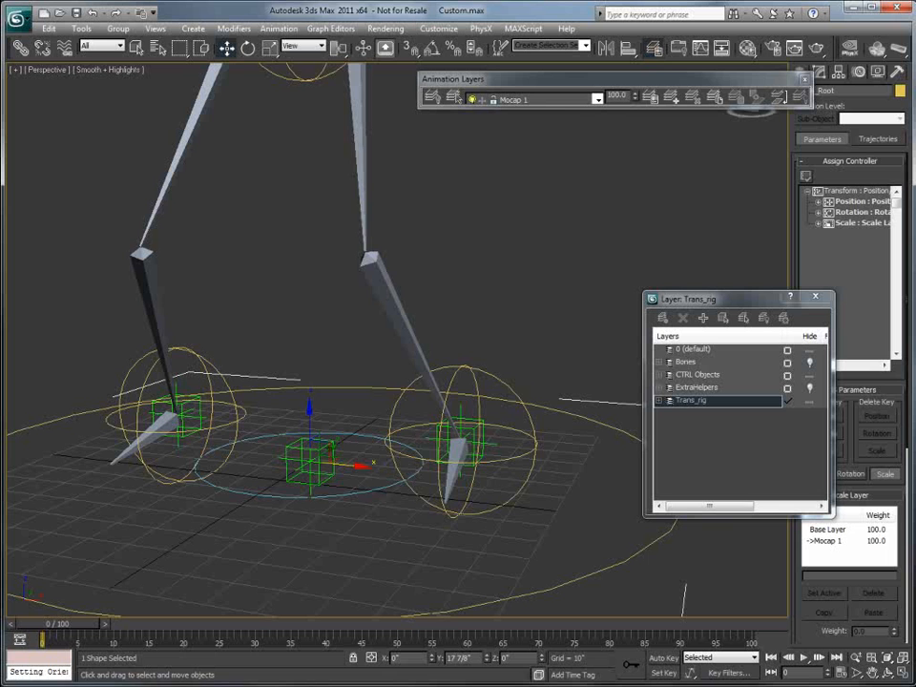
left_click(278, 29)
mouse_move(300, 100)
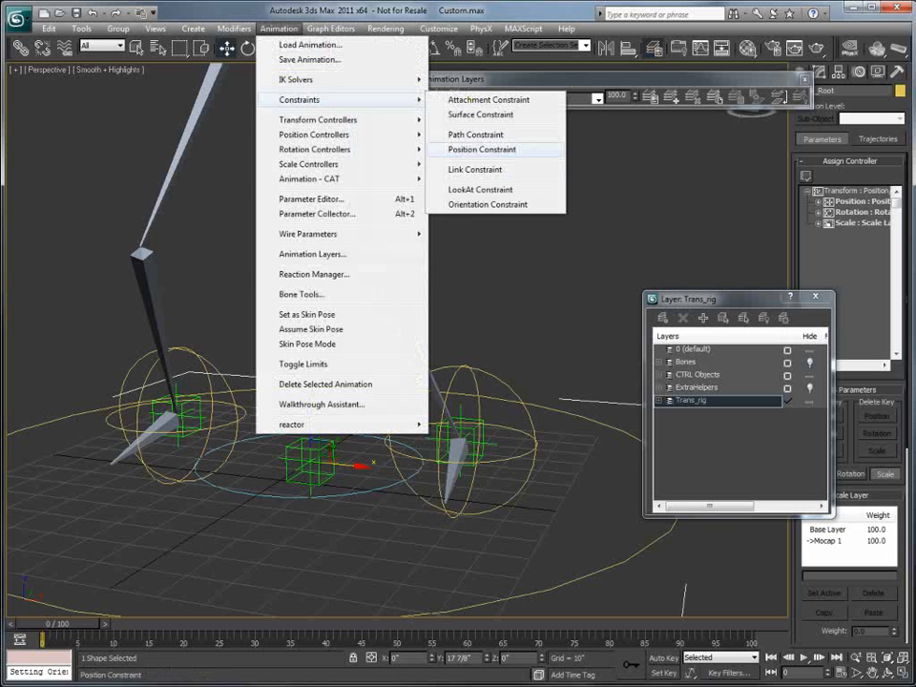
left_click(482, 150)
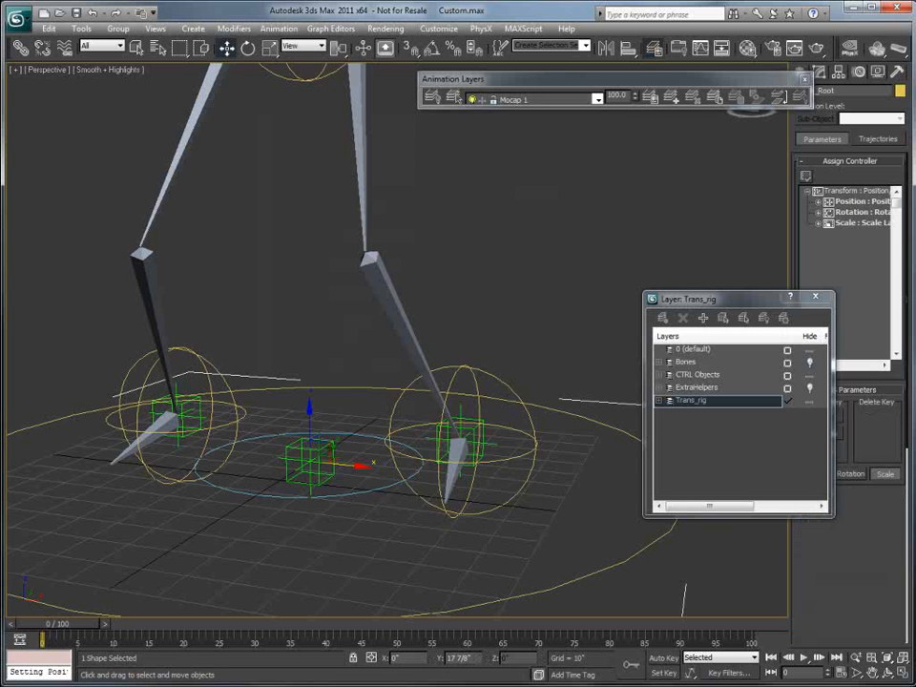
left_click(278, 29)
mouse_move(300, 99)
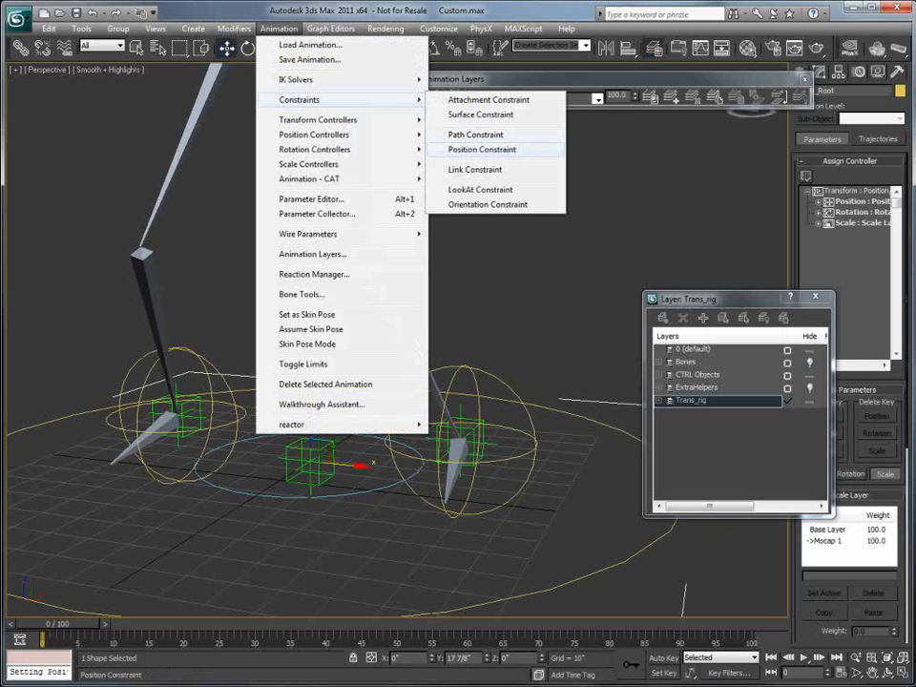
left_click(481, 189)
left_click(319, 476)
Try rotating the SpineB bone and undo the rotation.
scroll(397, 340, "down", 3)
middle_click_drag(397, 339, 421, 499)
scroll(422, 490, "down", 3)
left_click_drag(754, 298, 684, 224)
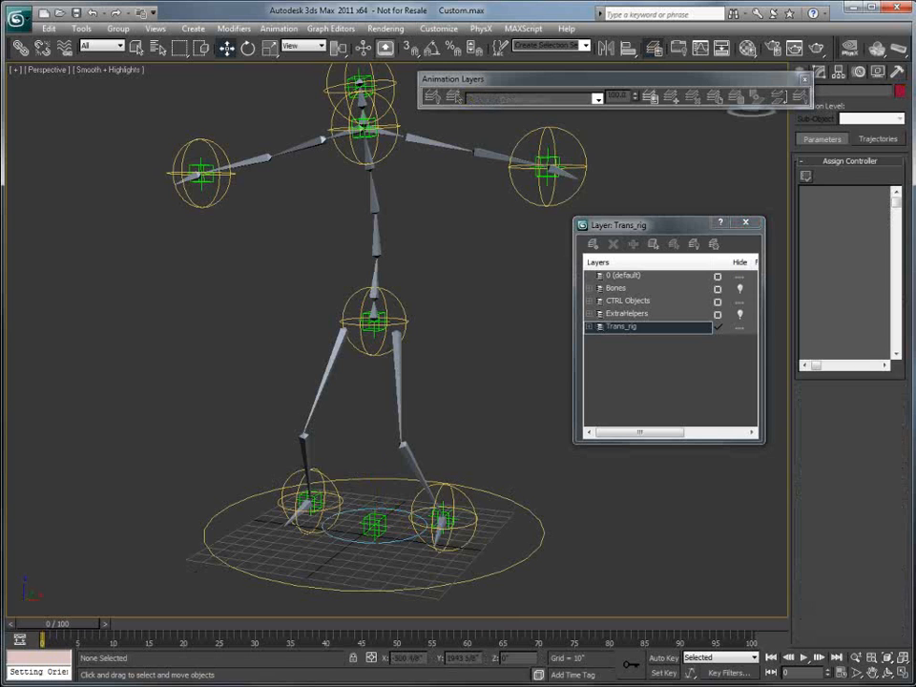
left_click(377, 214)
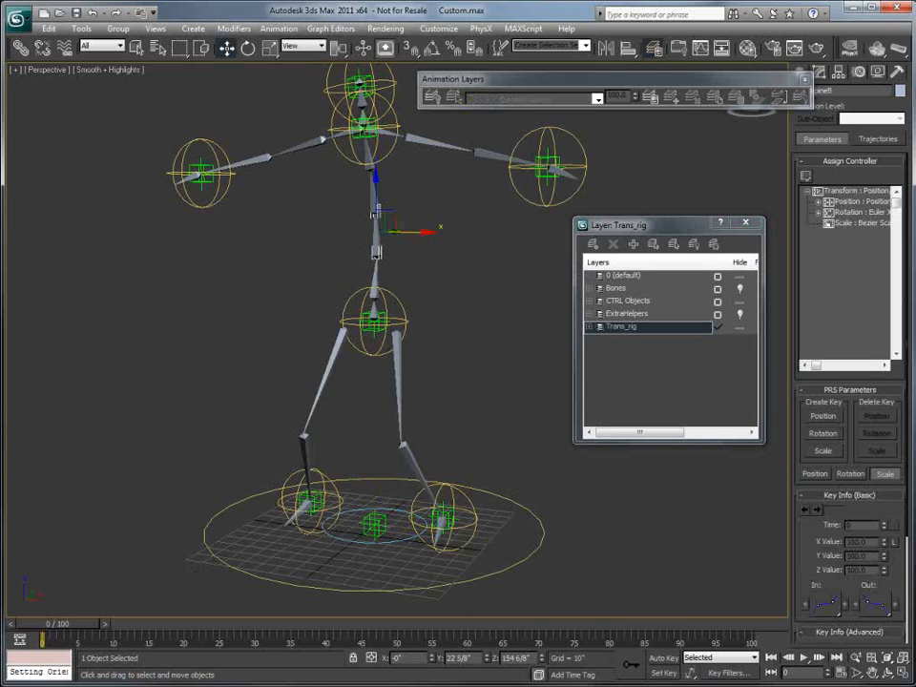
key("e")
left_click_drag(377, 212, 394, 184)
key("ctrl+z")
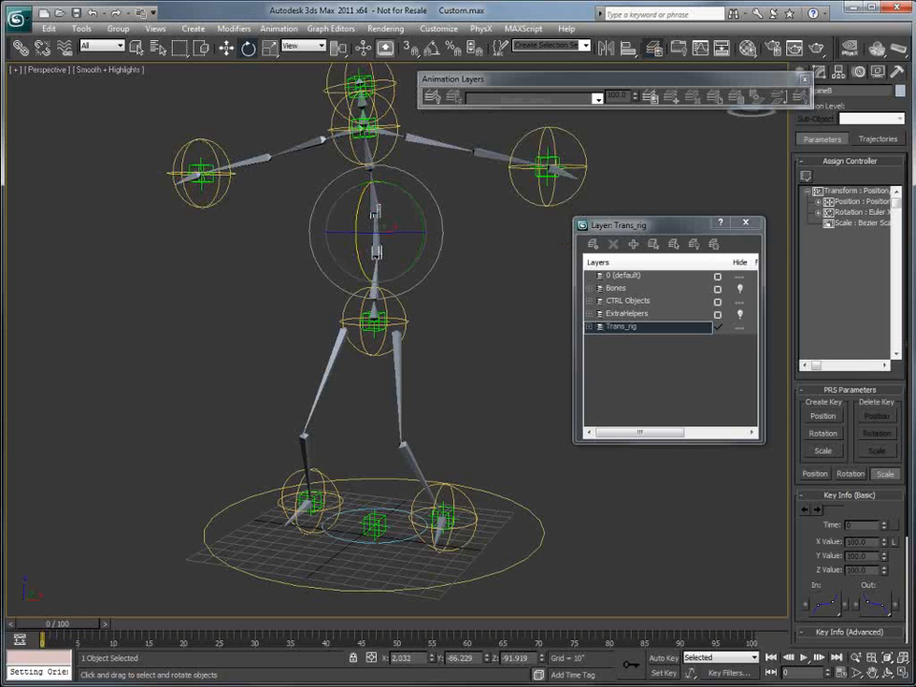
Test rotations on the left upper arm bone and undo each one.
left_click(373, 319)
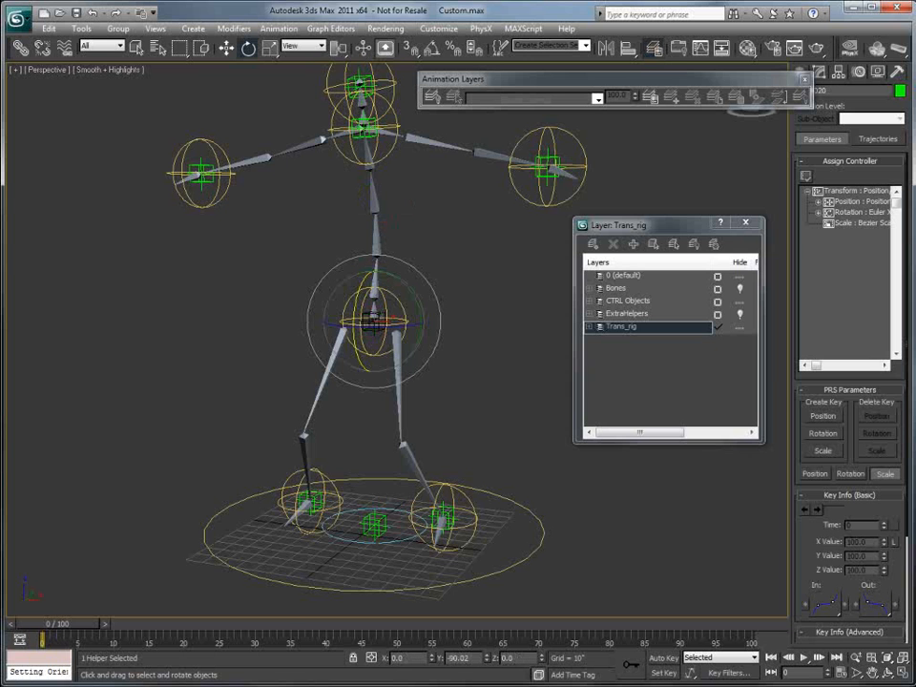
middle_click_drag(373, 320, 368, 347)
left_click(432, 173)
mouse_move(432, 173)
left_mouse_down()
mouse_move(406, 176)
mouse_move(433, 174)
mouse_move(418, 175)
left_mouse_up()
key("ctrl+z")
mouse_move(418, 174)
middle_mouse_down("alt")
mouse_move(438, 189)
mouse_move(433, 177)
middle_mouse_up("alt")
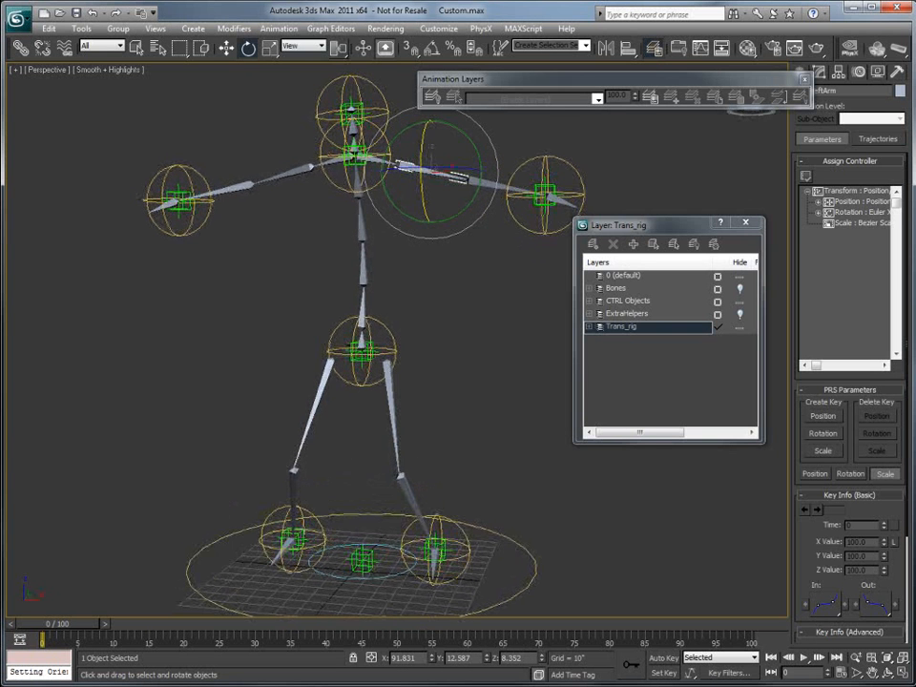
left_click_drag(340, 48, 339, 111)
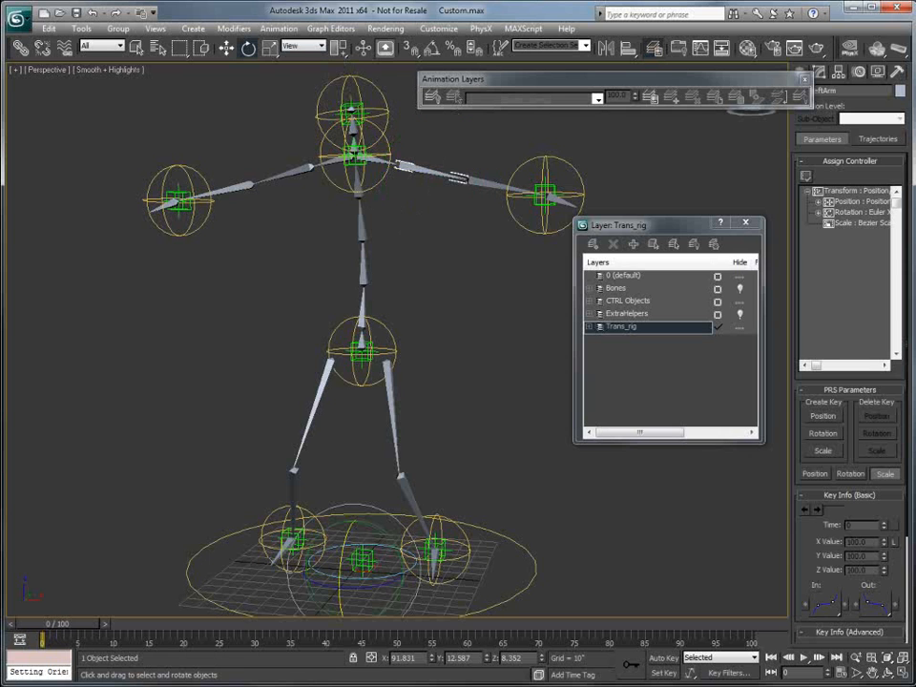
left_click_drag(340, 47, 340, 69)
middle_click_drag(393, 172, 399, 183, "alt")
left_click_drag(391, 164, 412, 170)
key("ctrl+z")
Test another rotation of the SpineB bone and undo it.
left_click(367, 264)
mouse_move(367, 265)
left_mouse_down()
mouse_move(374, 256)
mouse_move(357, 262)
left_mouse_up()
key("ctrl+z")
middle_click_drag(354, 267, 368, 273)
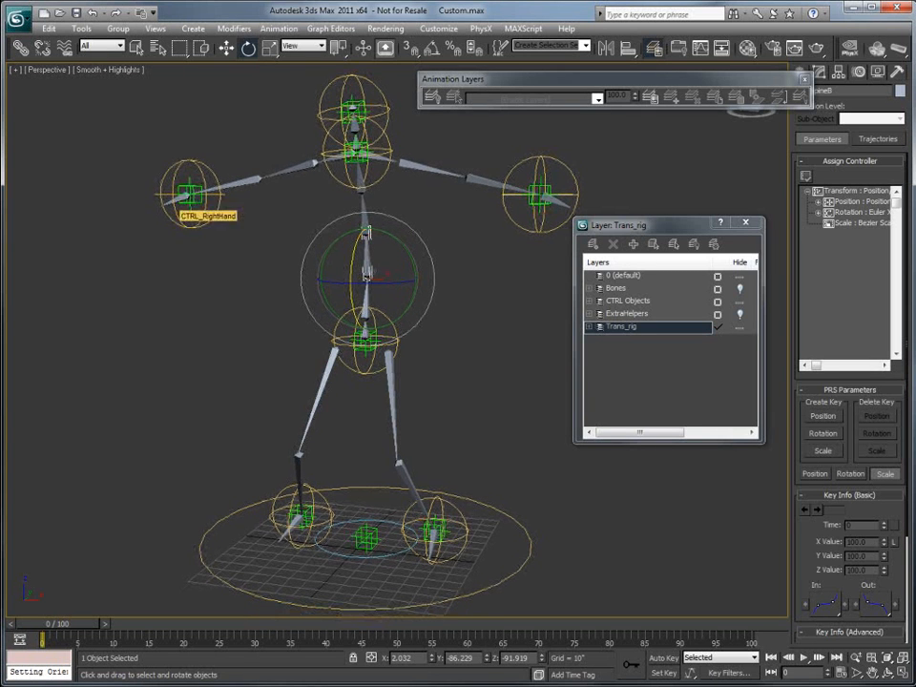
Hide the CTRL Objects layer so that only the transfer rig and its point helpers are displayed.
left_click(540, 196)
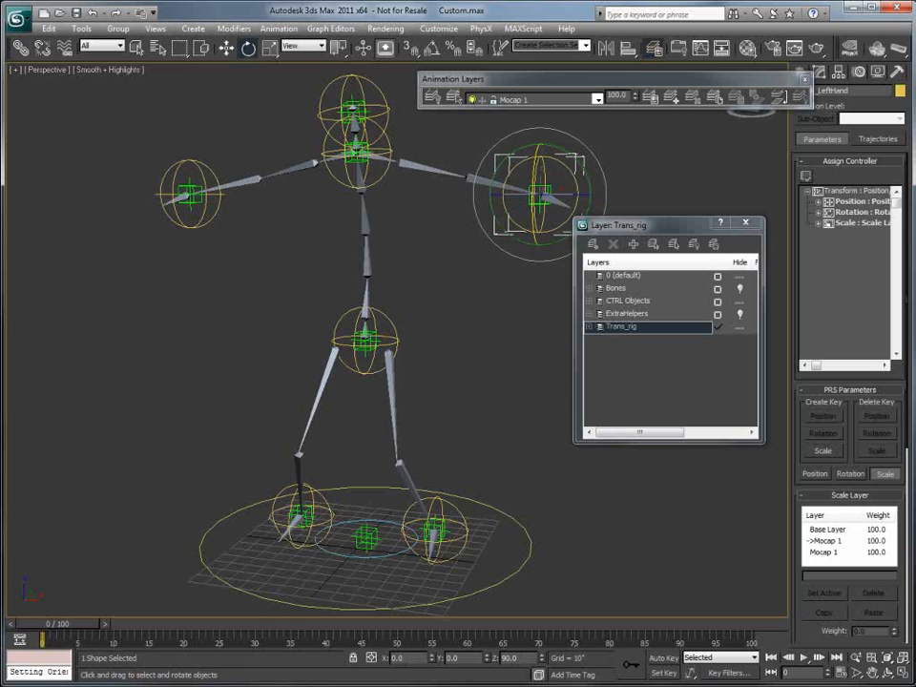
left_click(740, 301)
middle_click_drag(531, 268, 506, 272)
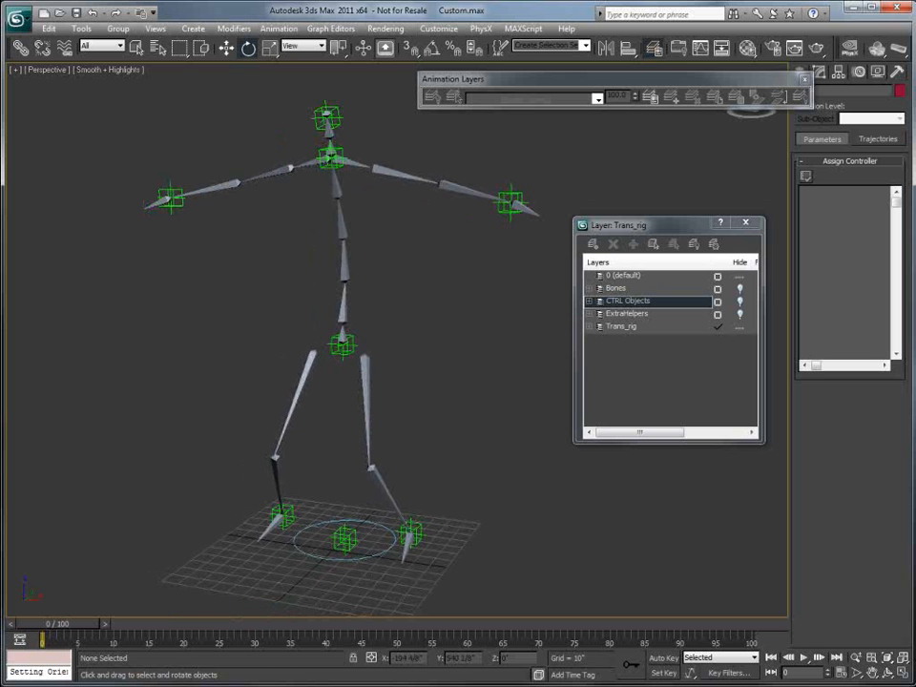
Try selecting the pelvis point helper together with its hierarchy, and clear the selection.
left_click(342, 346)
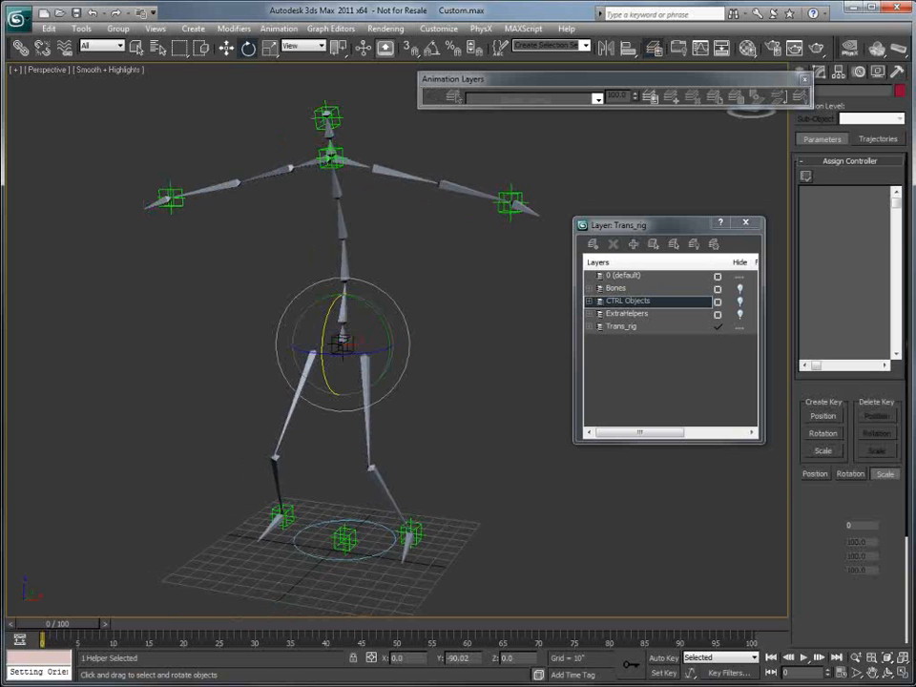
scroll(342, 346, "up", 5)
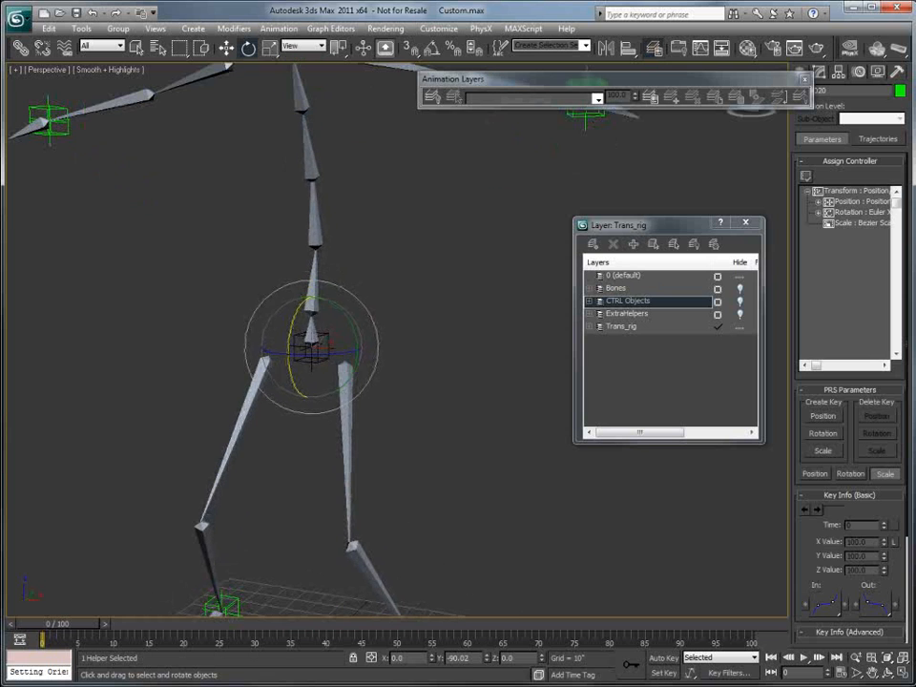
left_click(125, 315)
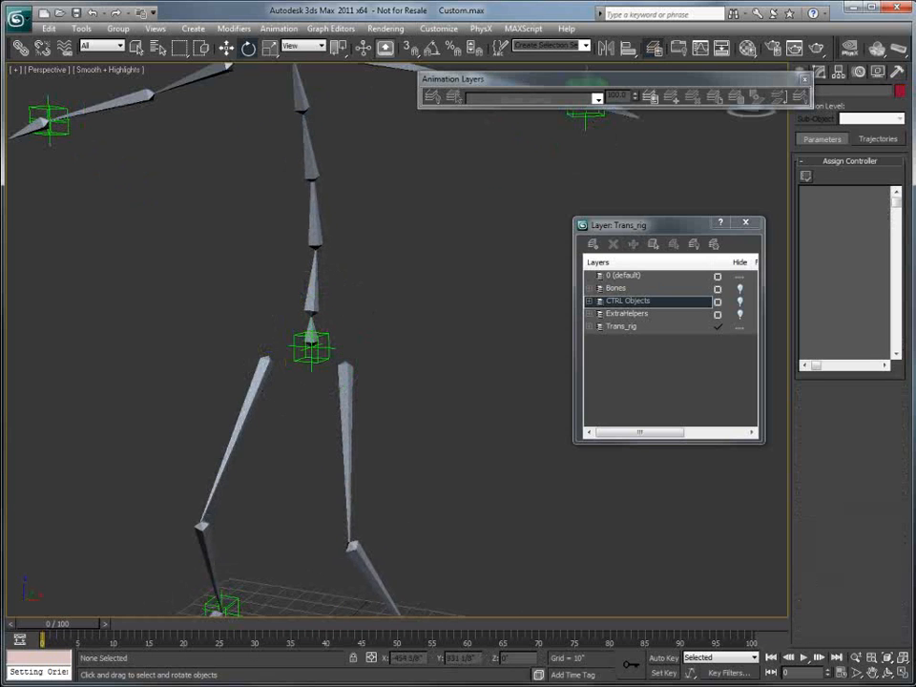
double_click(311, 346)
scroll(311, 346, "down", 5)
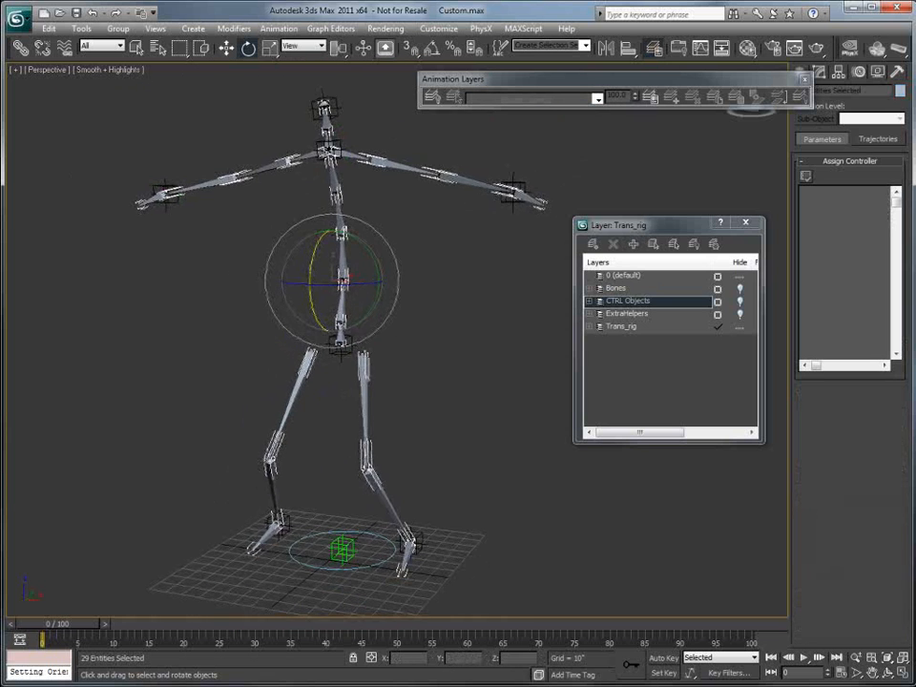
left_click(482, 400)
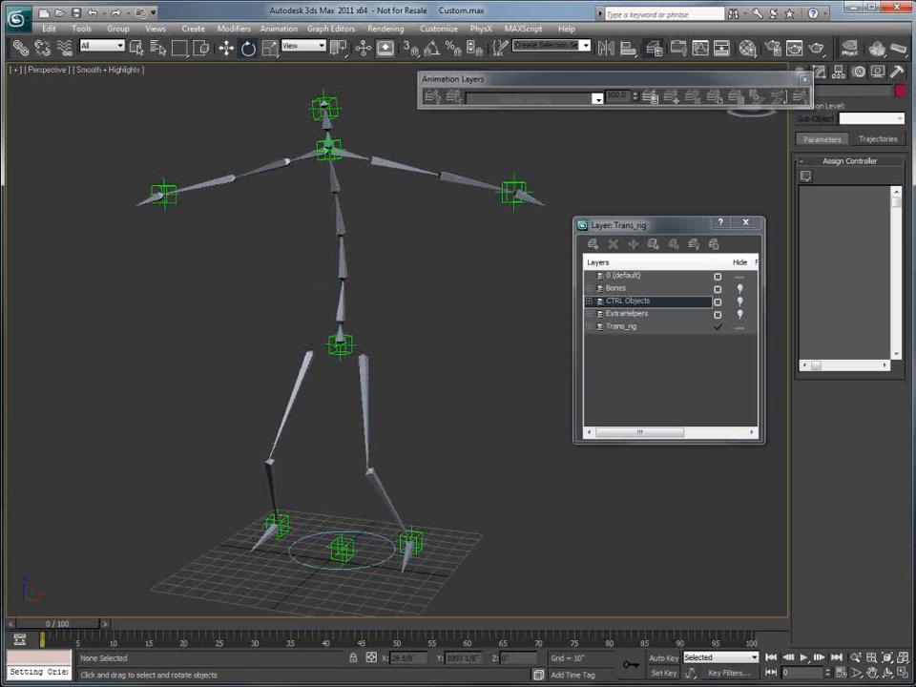
Select all objects from TR_Root to TR_Head on the Trans_rig layer and save them as the selection set MobuExport.
left_click(589, 326)
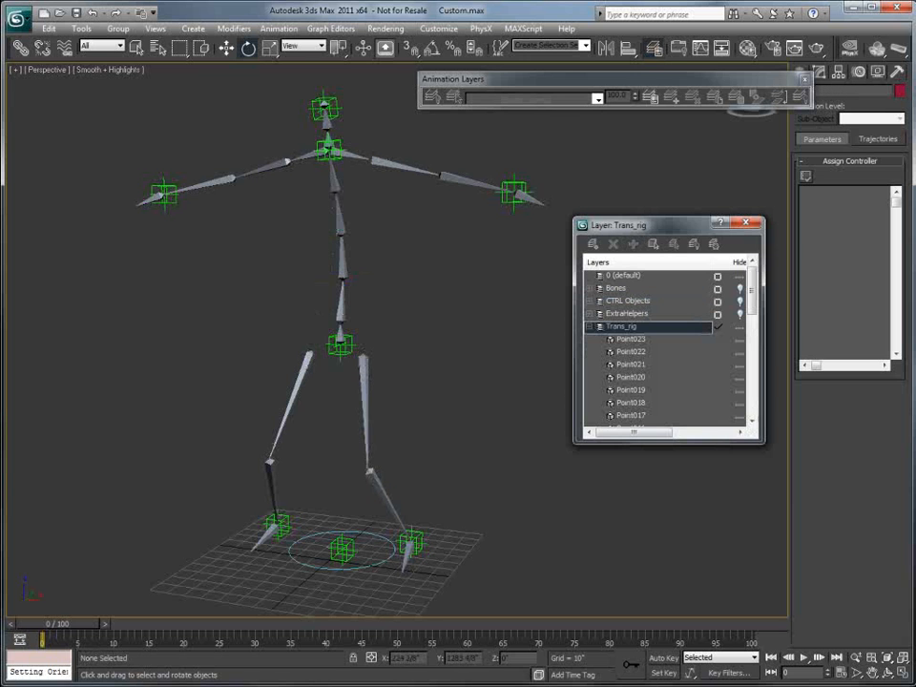
scroll(668, 353, "down", 5)
left_click(631, 300)
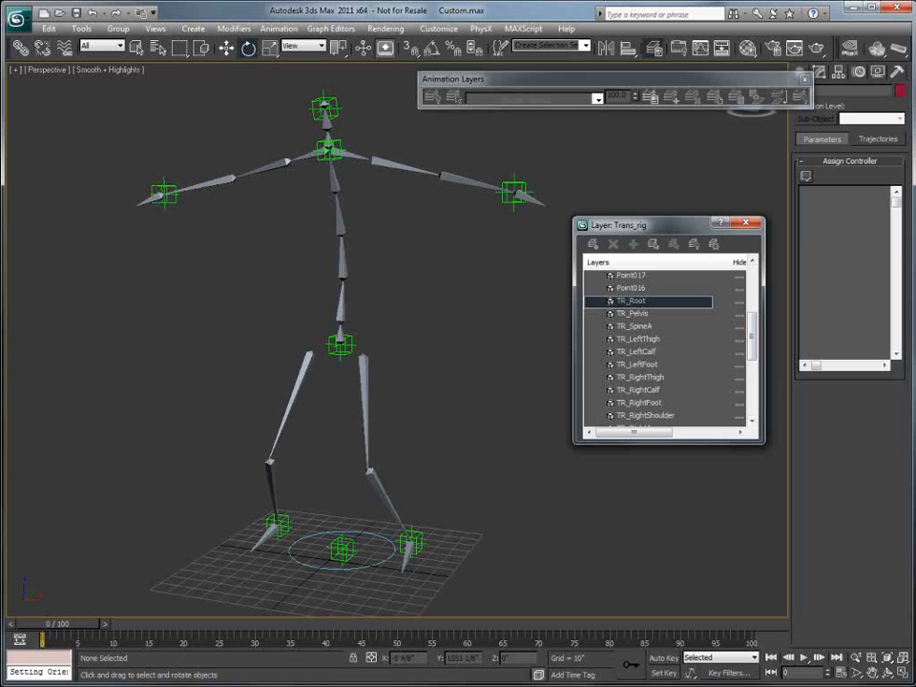
scroll(668, 349, "down", 4)
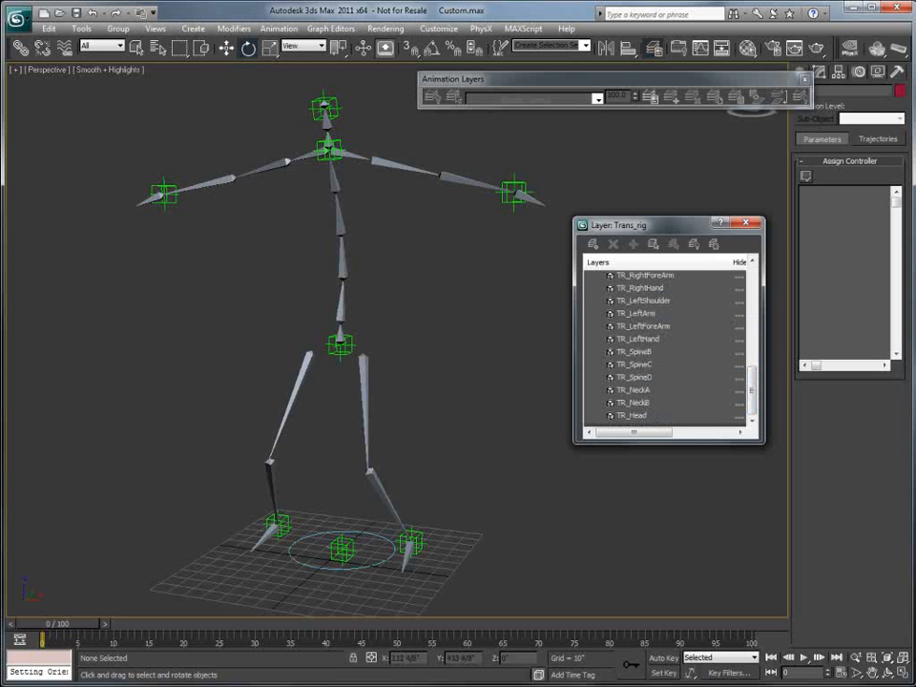
left_click(631, 415, "shift")
left_click(654, 244)
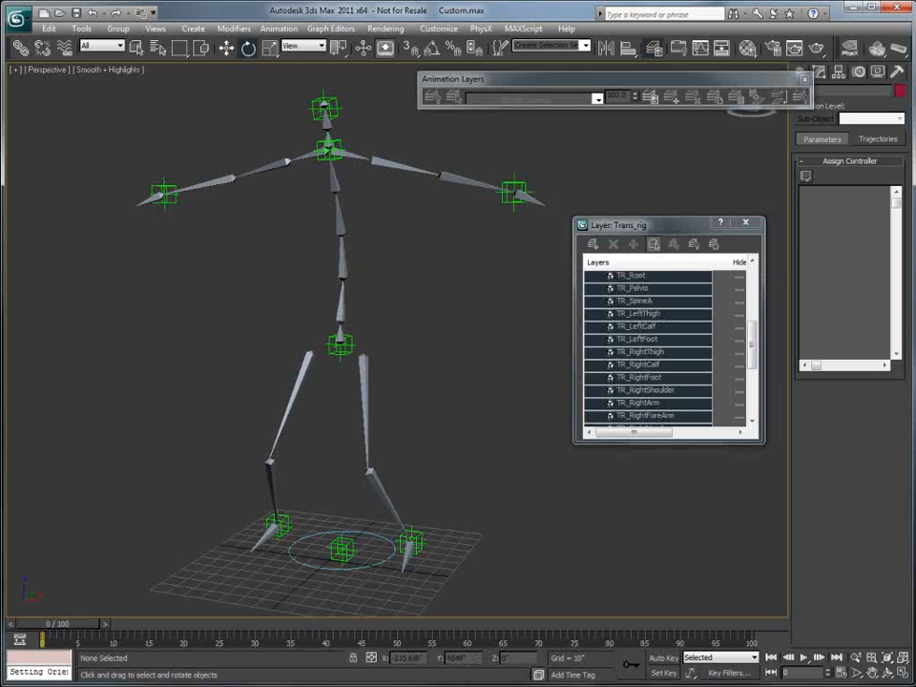
left_click(549, 46)
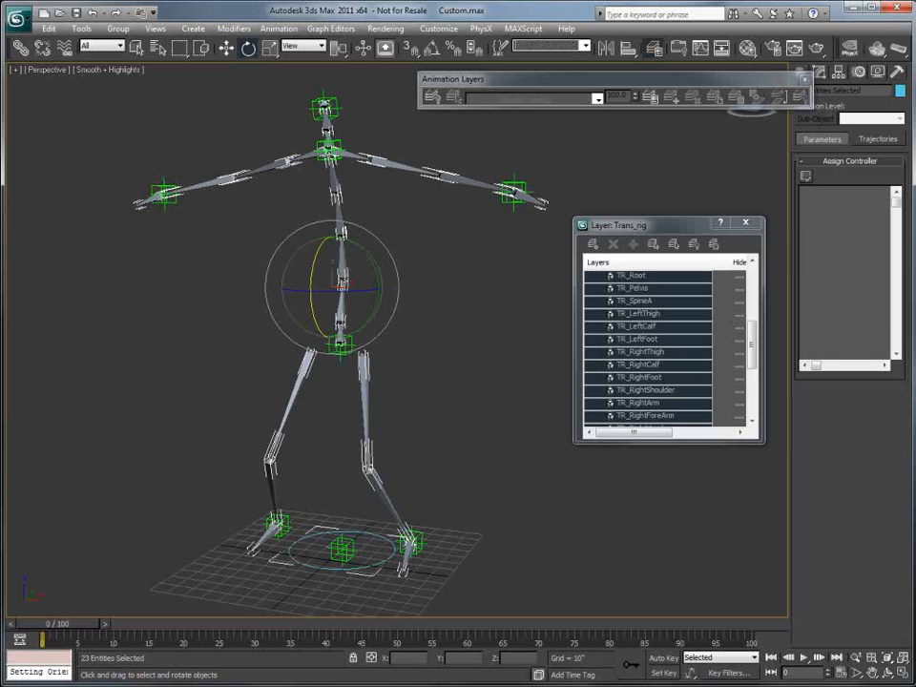
type("MobuExport")
left_click_drag(668, 225, 674, 221)
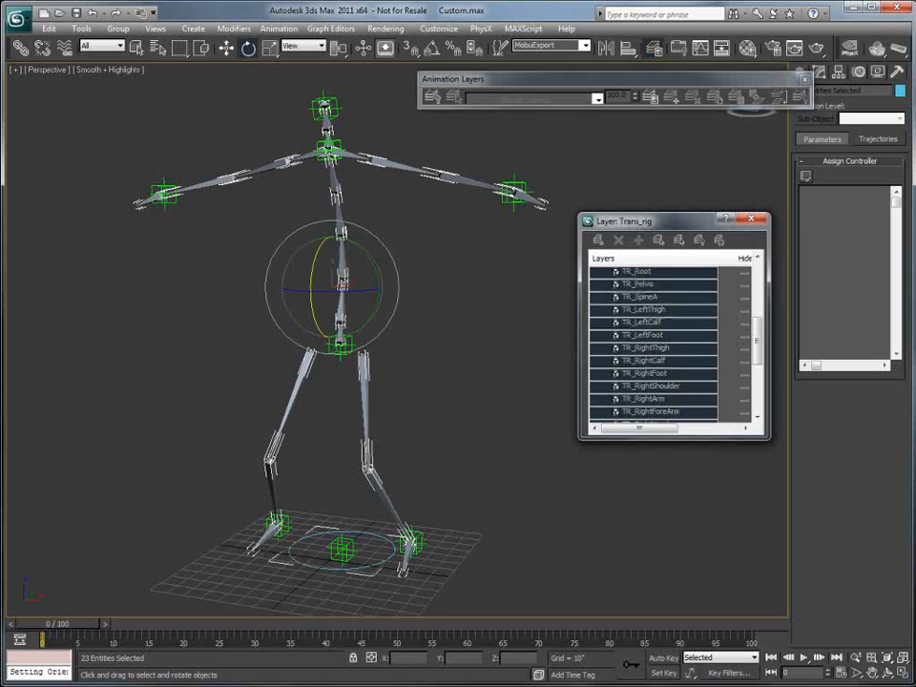
scroll(673, 344, "up", 9)
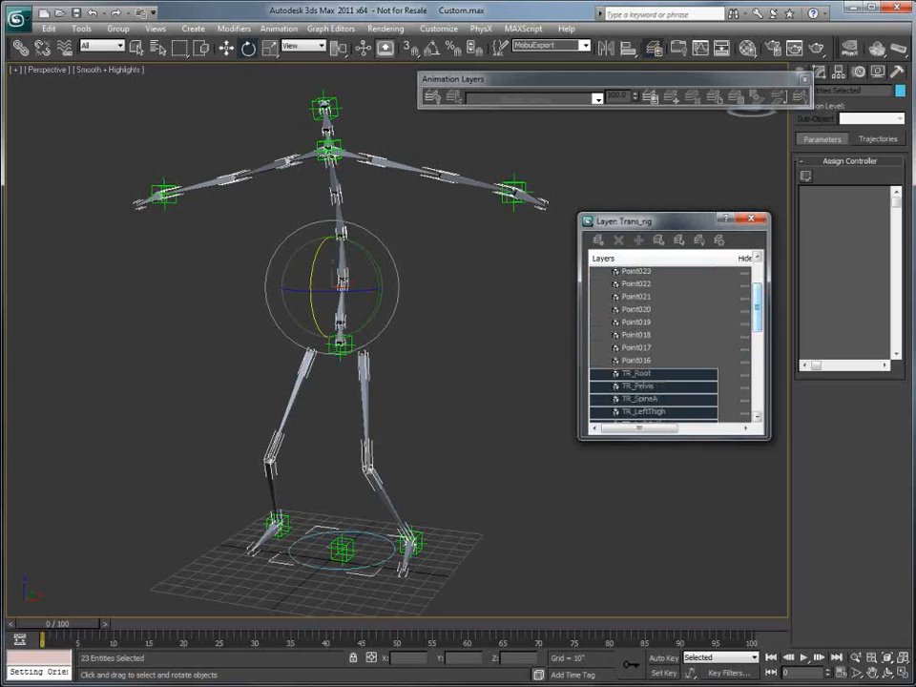
left_click(595, 309)
Export the selected TR_ objects as an FBX file named CustomRig in the export folder, keeping the current FBX options.
middle_click_drag(449, 286, 478, 302)
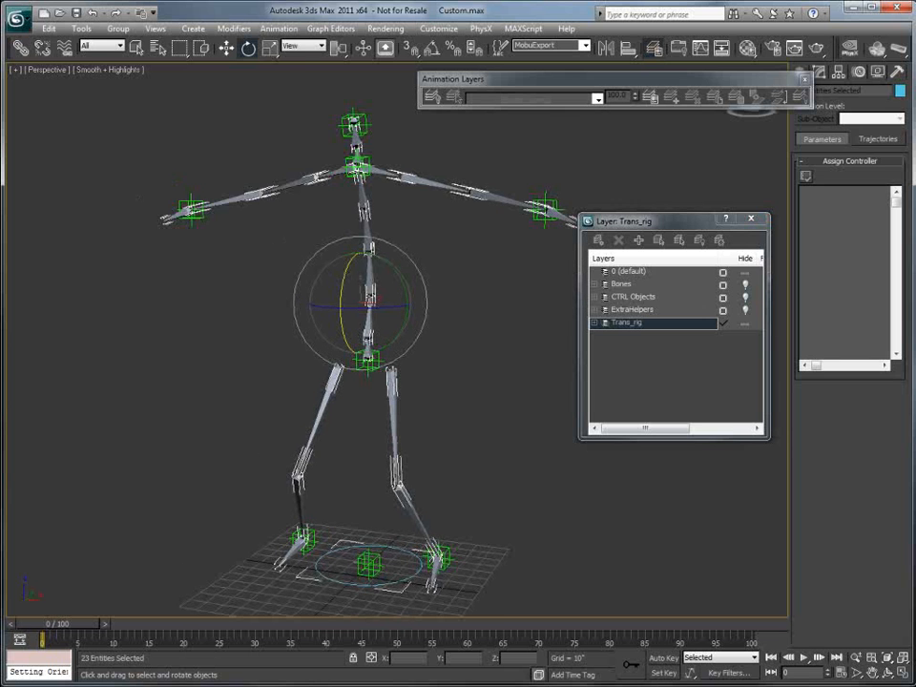
left_click(19, 16)
mouse_move(53, 227)
left_click(181, 119)
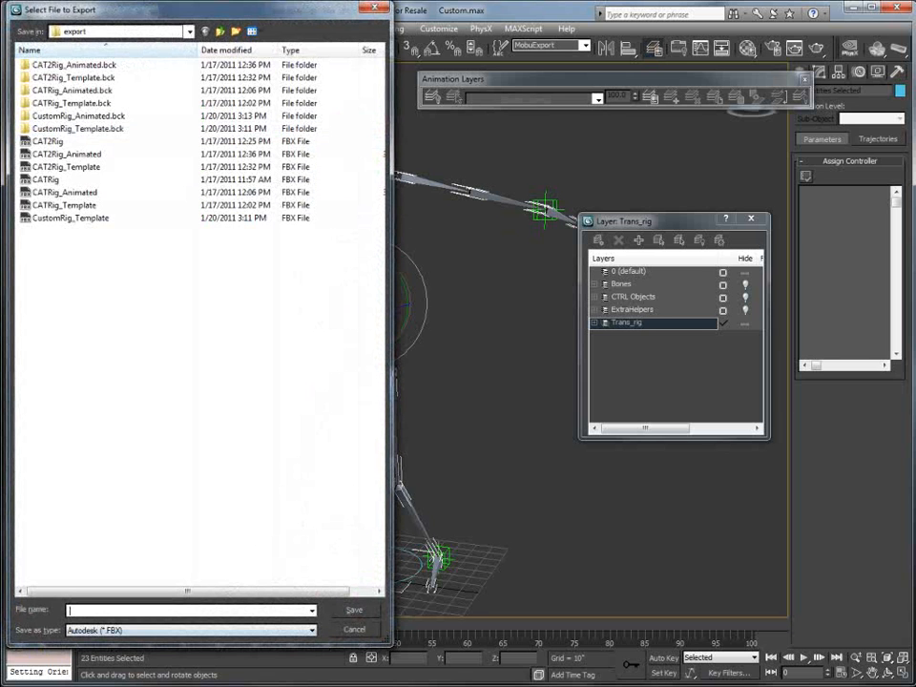
type("CustomRig")
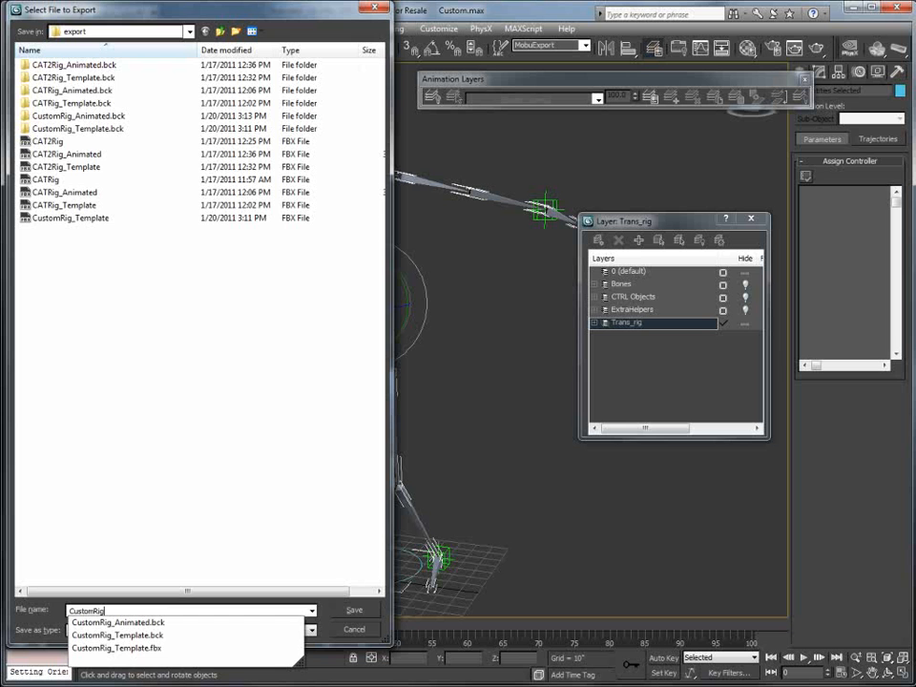
left_click(354, 610)
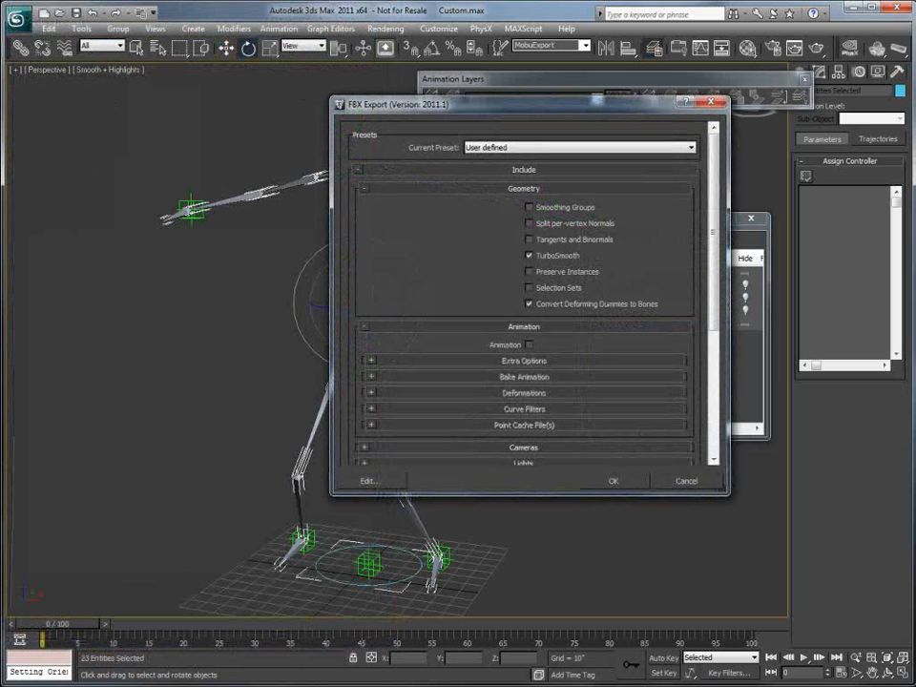
left_click(614, 481)
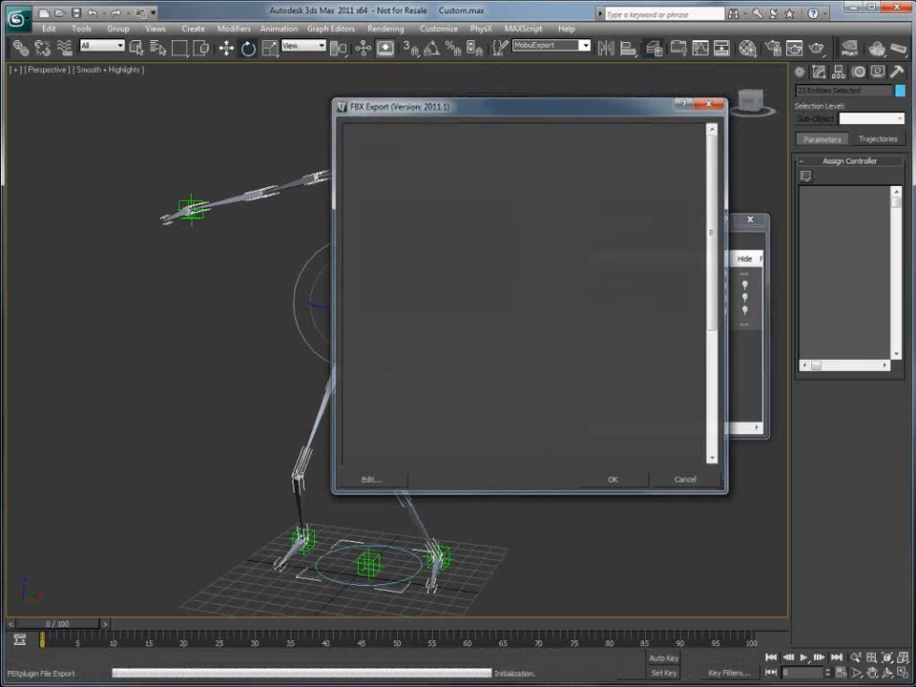
Switch to MotionBuilder and open the CustomRig FBX file from the export folder with all its elements and Take 001.
left_click(672, 553)
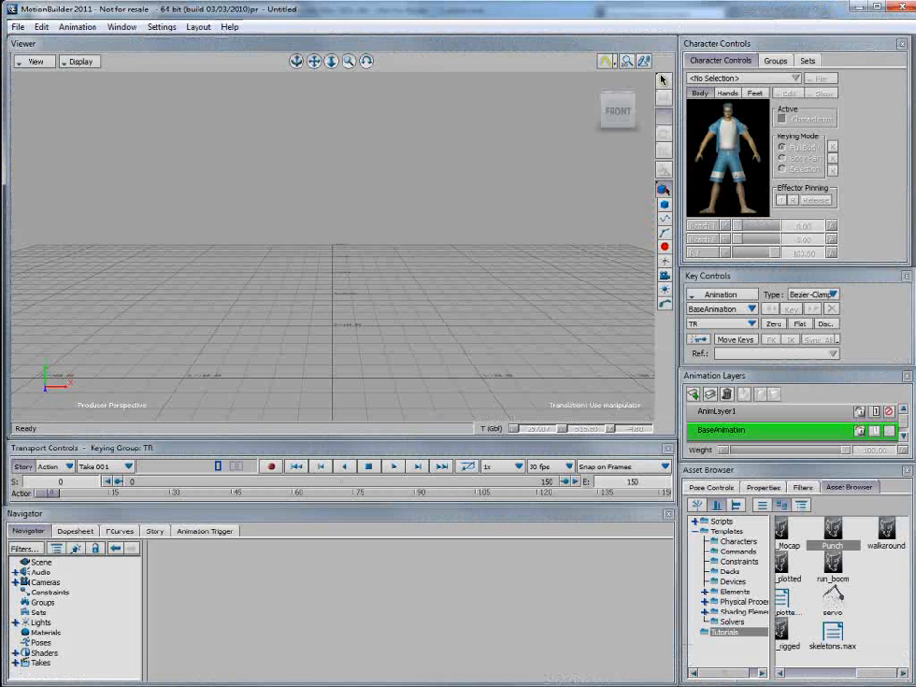
left_click(17, 27)
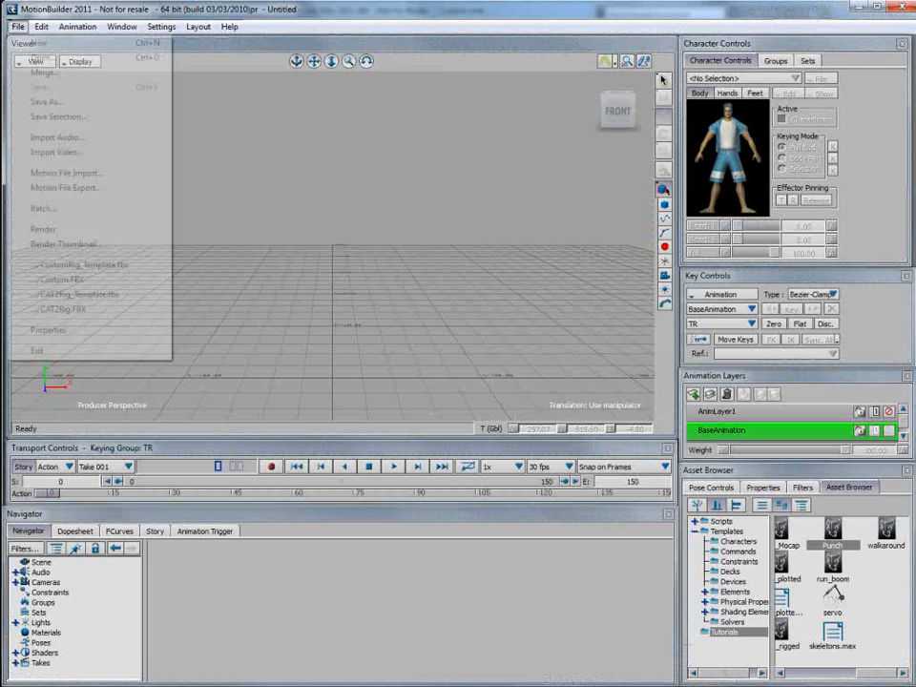
left_click(43, 58)
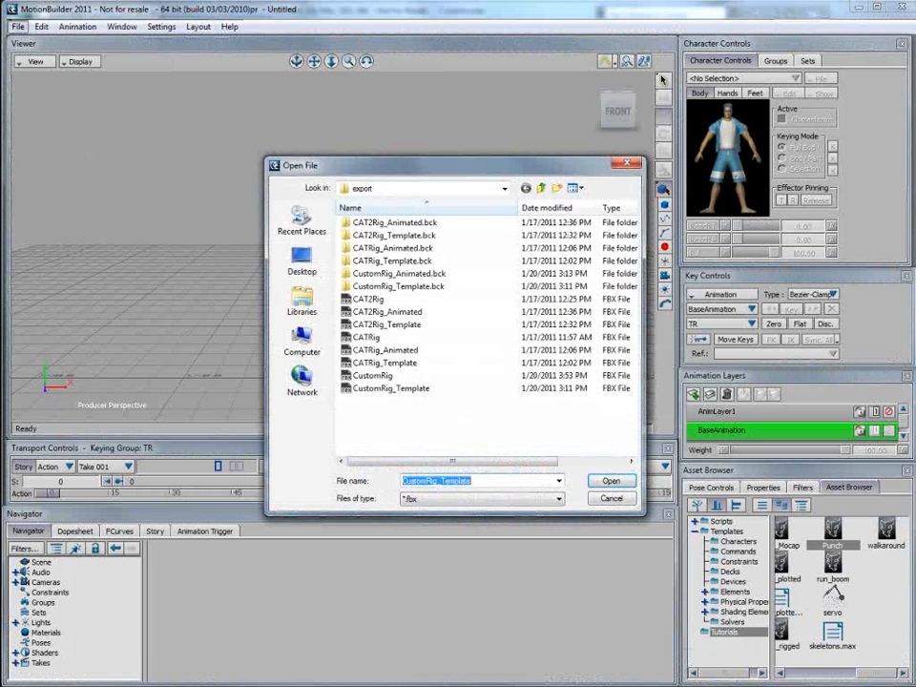
double_click(373, 375)
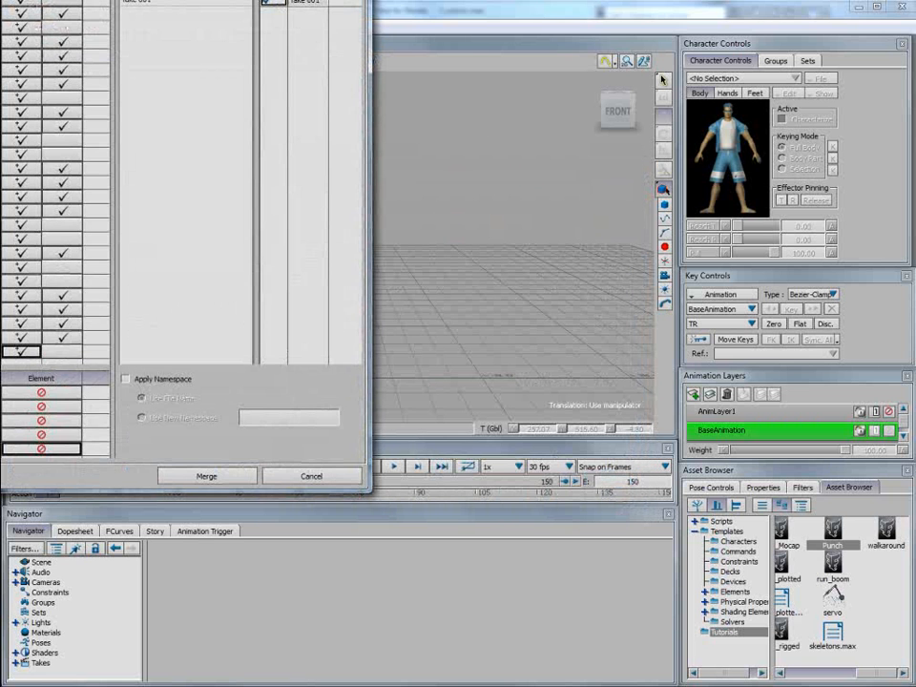
left_click(208, 476)
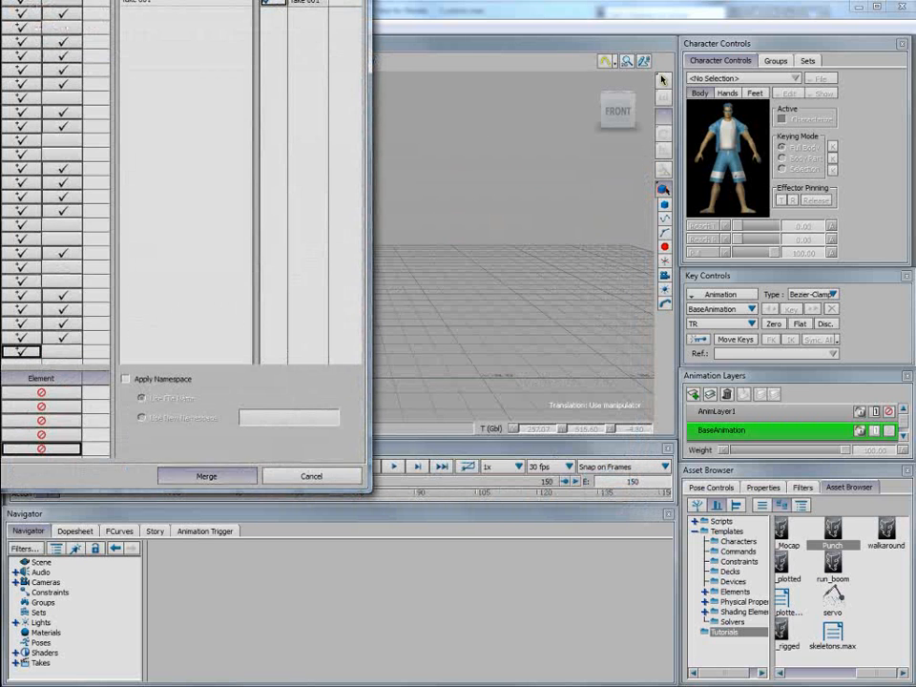
left_click_drag(334, 229, 334, 330, "ctrl")
left_click_drag(334, 248, 326, 225, "shift")
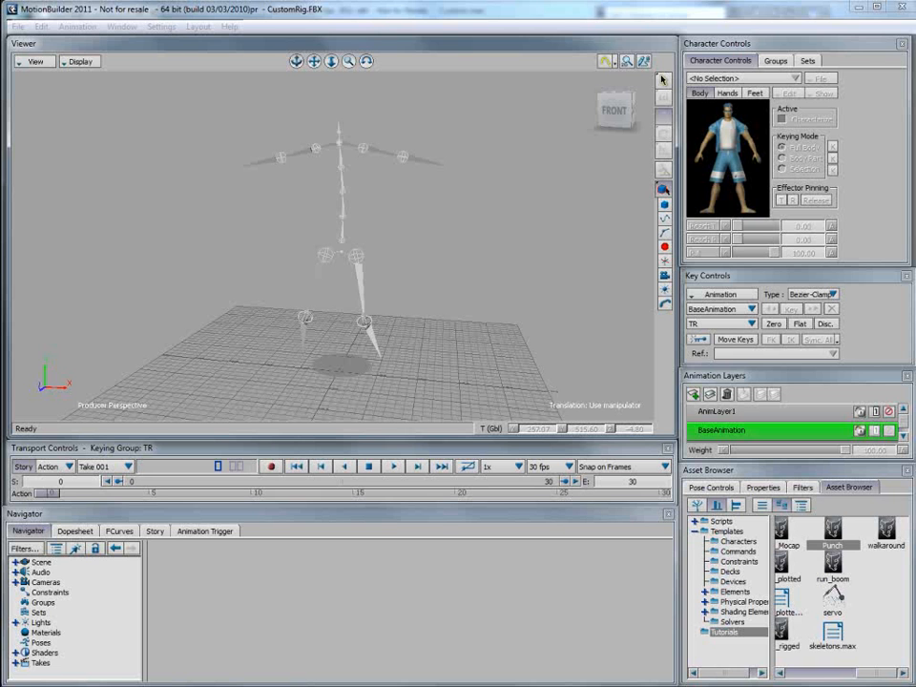
Show the scene in the Schematic view and examine the TR_ hierarchy from TR_Root down to the head, hands and feet.
left_click(34, 61)
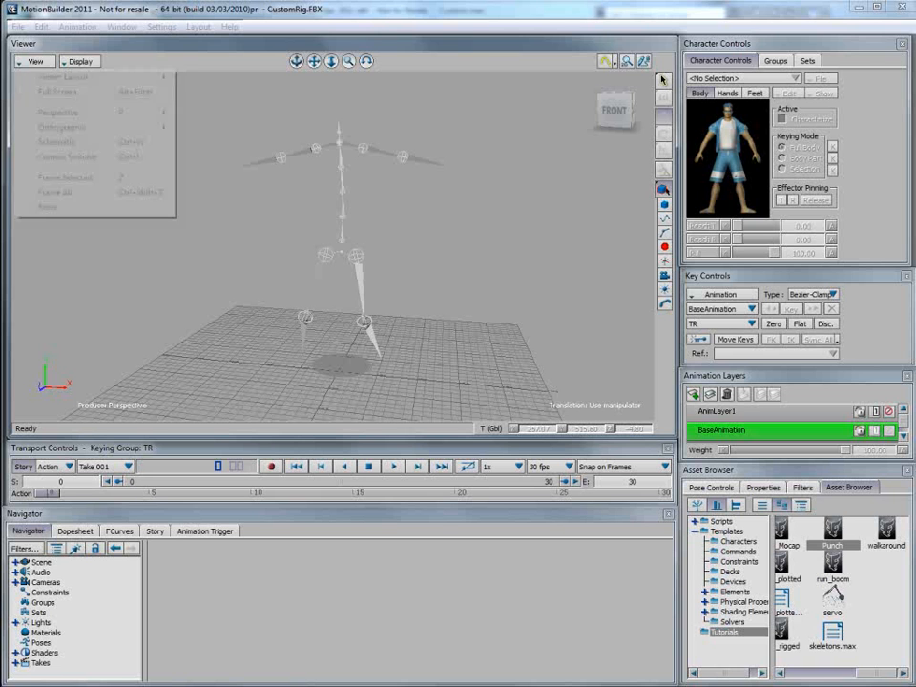
left_click(57, 141)
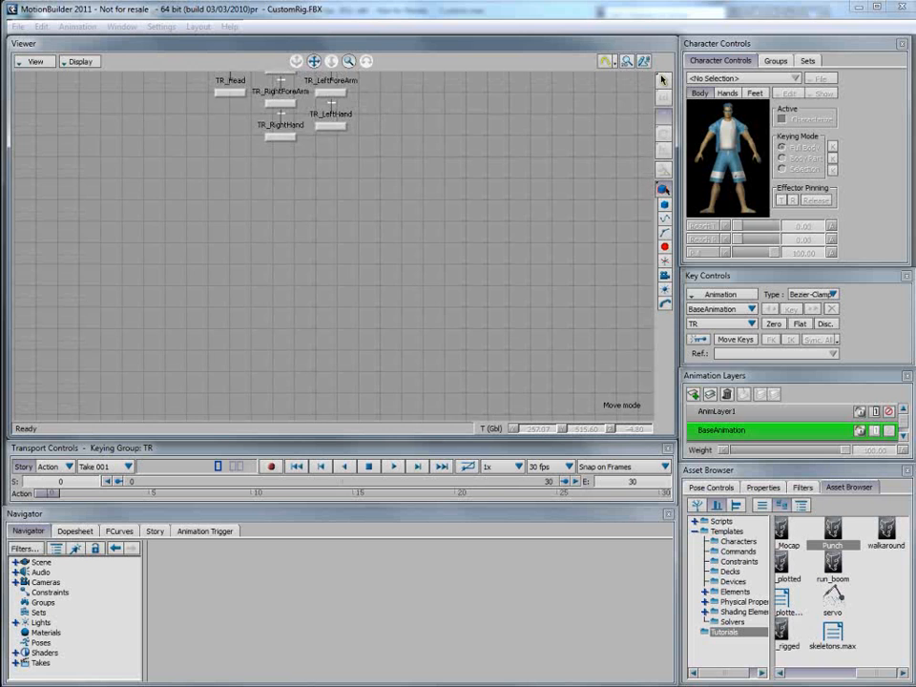
left_click_drag(334, 229, 338, 313, "shift")
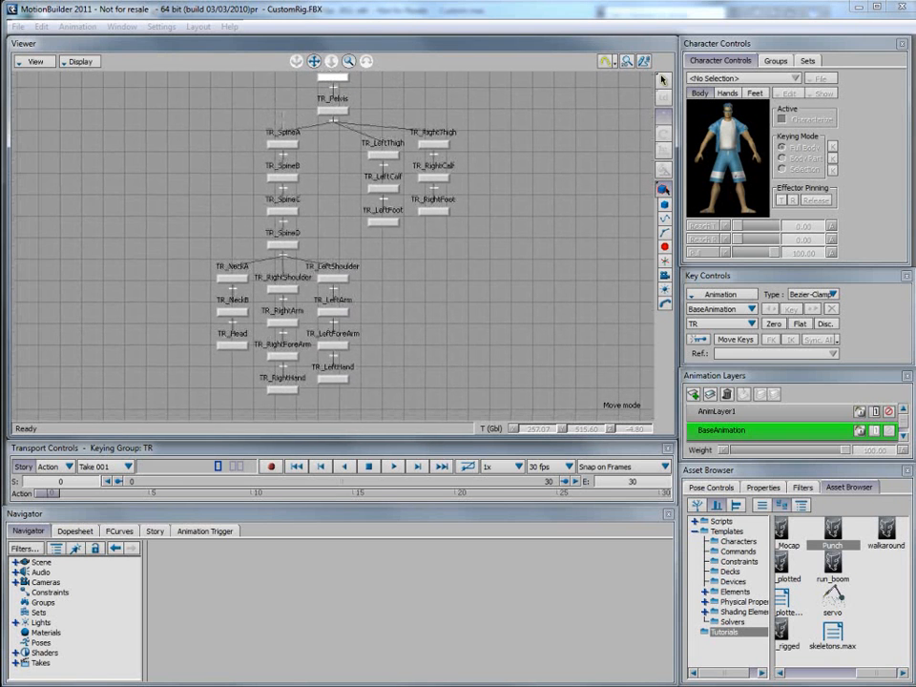
left_click(36, 61)
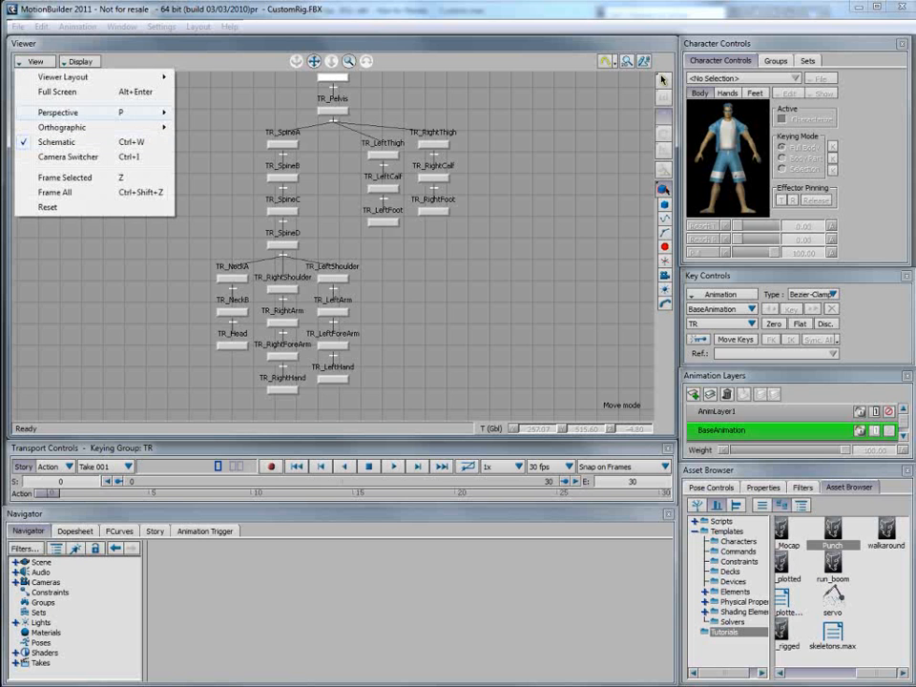
mouse_move(334, 229)
left_mouse_down("shift")
mouse_move(331, 263)
mouse_move(333, 249)
left_mouse_up("shift")
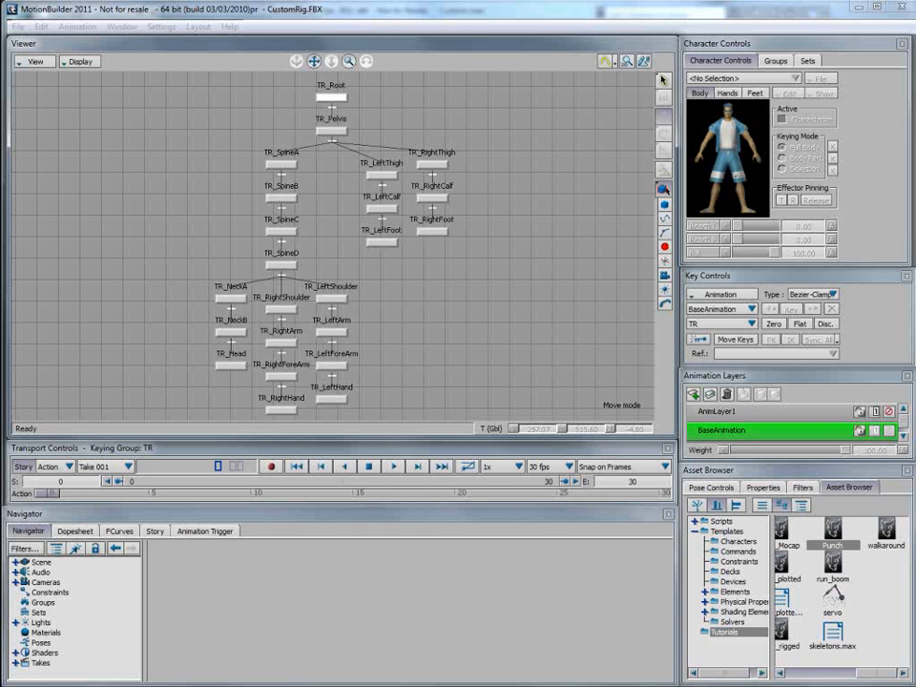
Merge the CustomRig_Template FBX file into the scene to bring in the Char_MaxBones character definition.
left_click(17, 26)
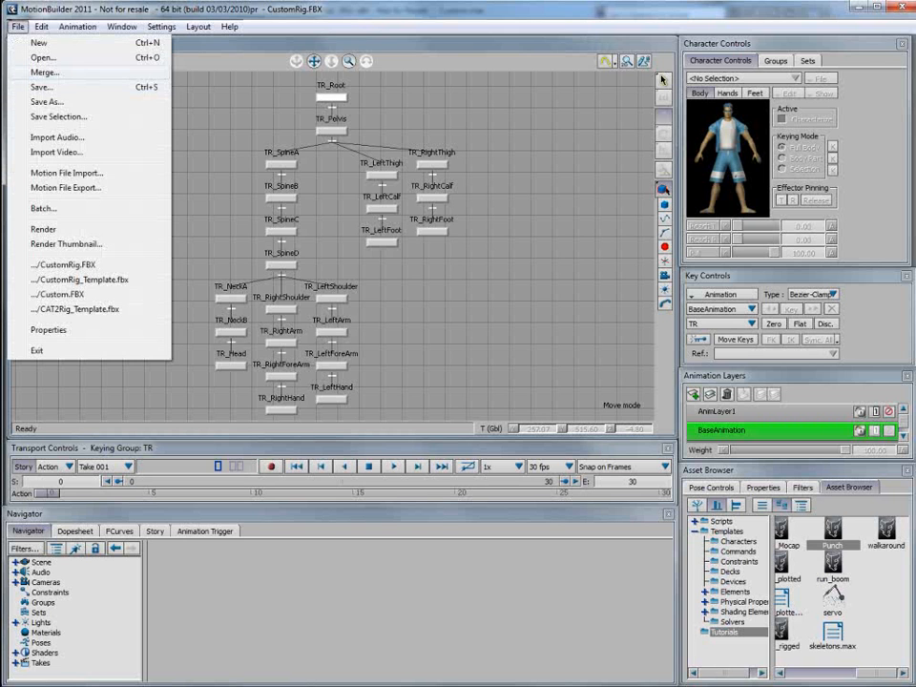
left_click(43, 57)
left_click(391, 389)
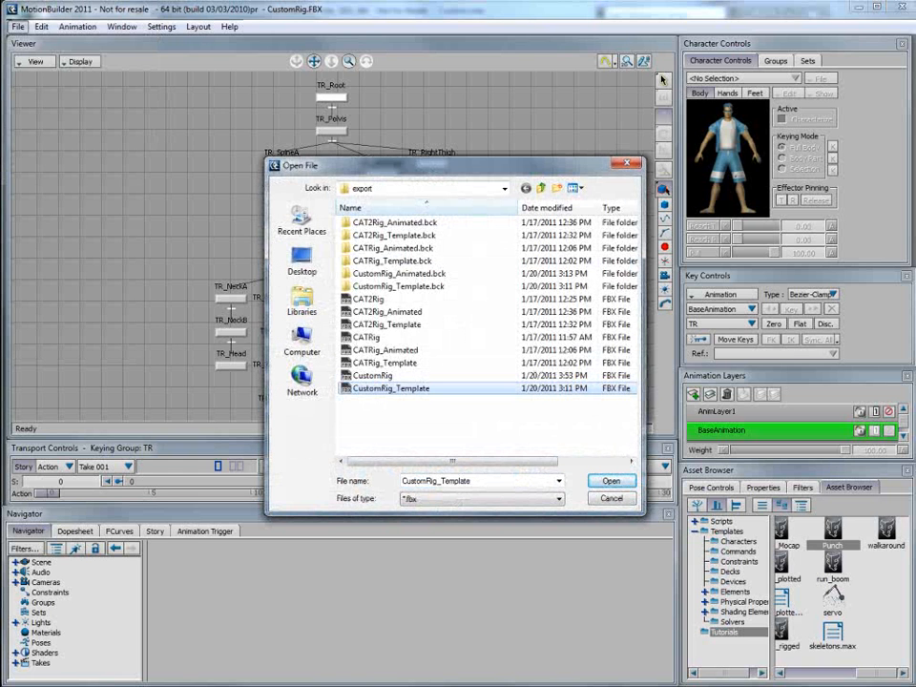
left_click(612, 482)
left_click(207, 476)
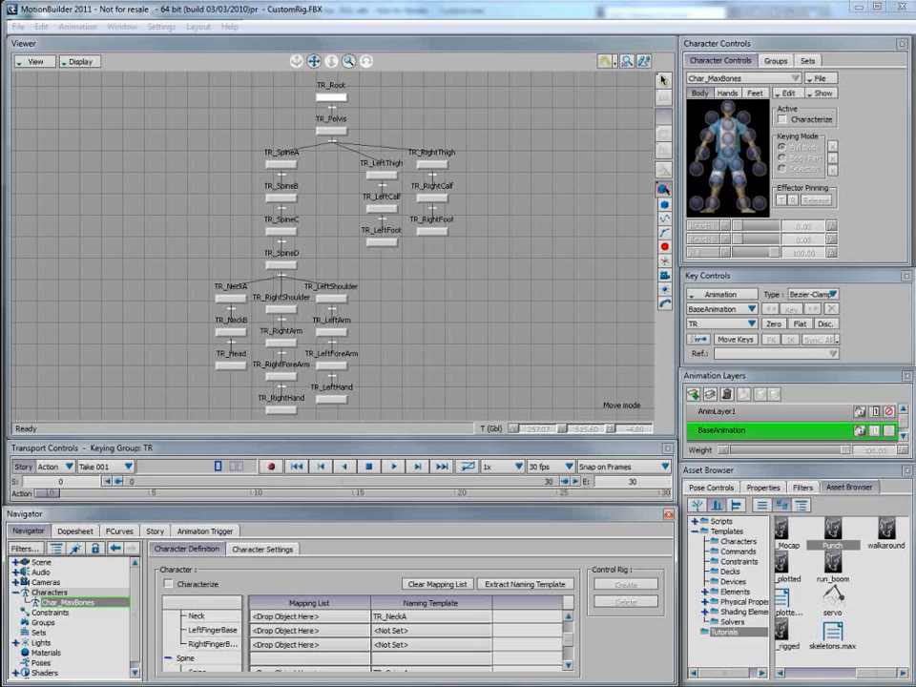
Select all TR_ nodes in the schematic and map them to Char_MaxBones' mapping list according to its naming template.
scroll(411, 637, "down", 5)
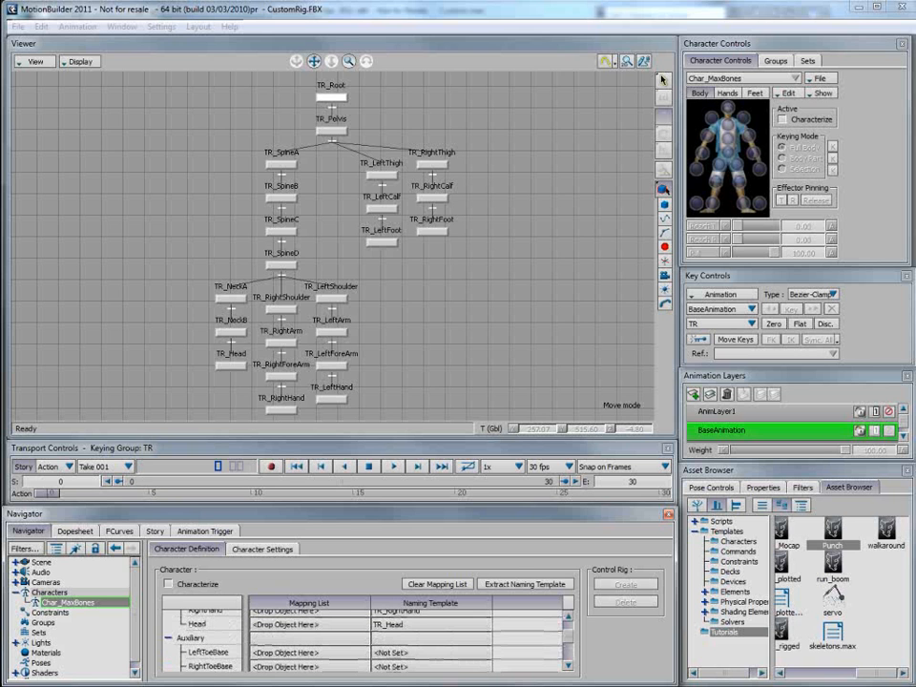
scroll(410, 637, "down", 1)
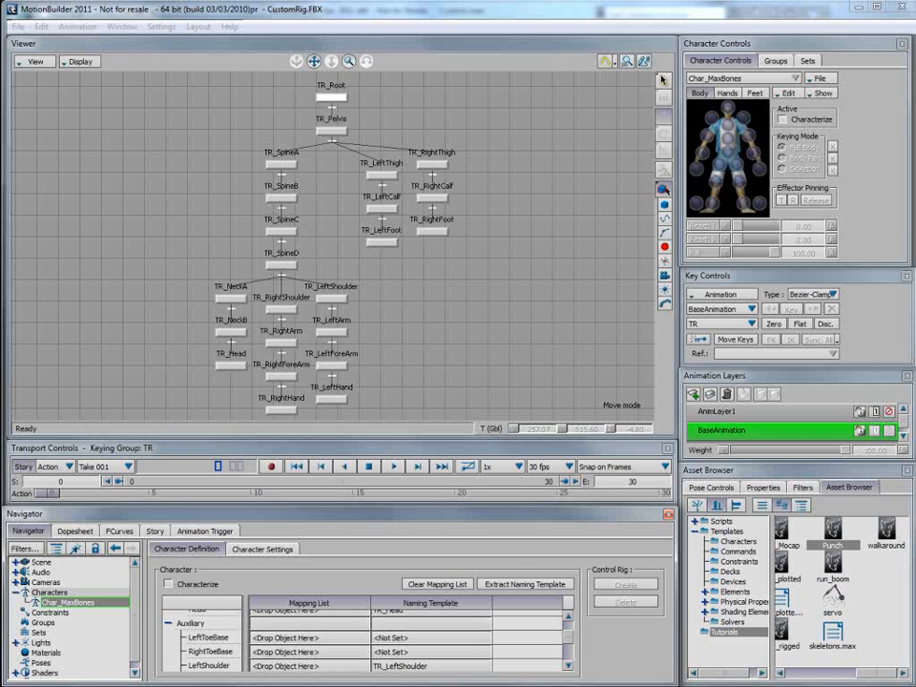
left_click_drag(139, 82, 493, 420)
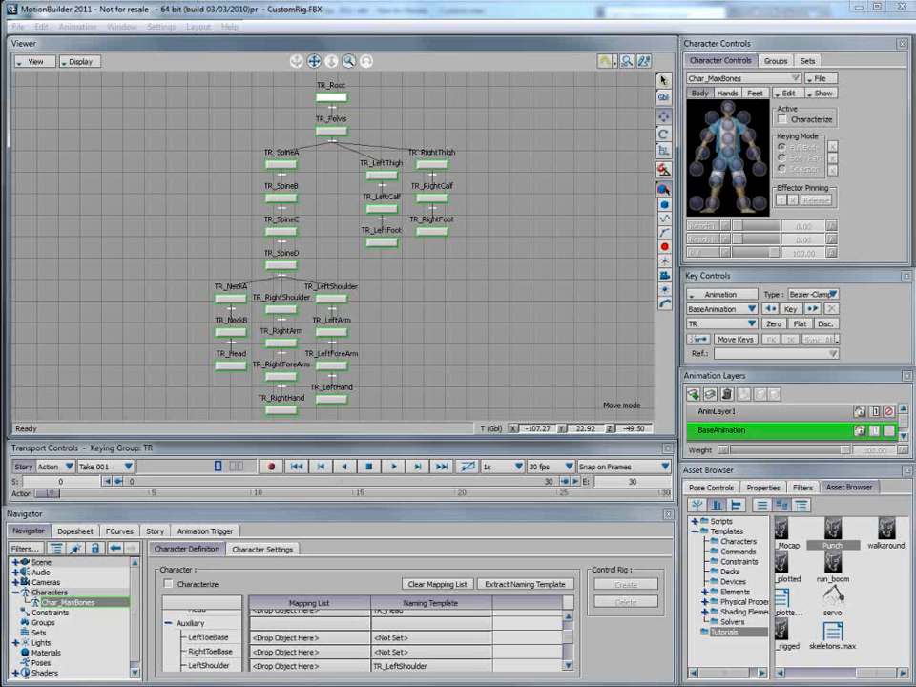
scroll(410, 638, "up", 10)
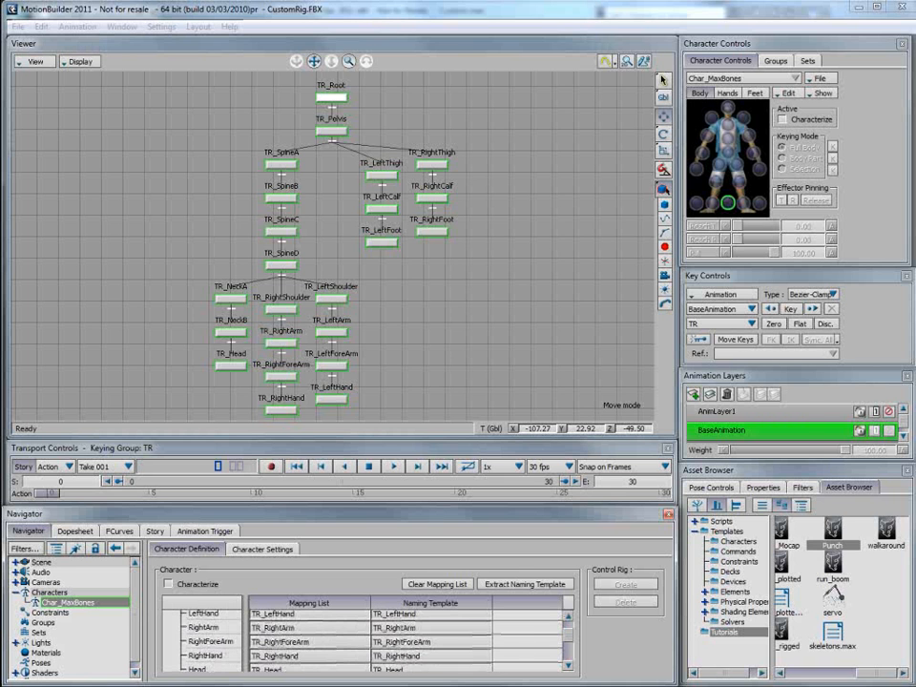
Characterize Char_MaxBones and create an active control rig for it.
left_click(168, 583)
left_click(633, 421)
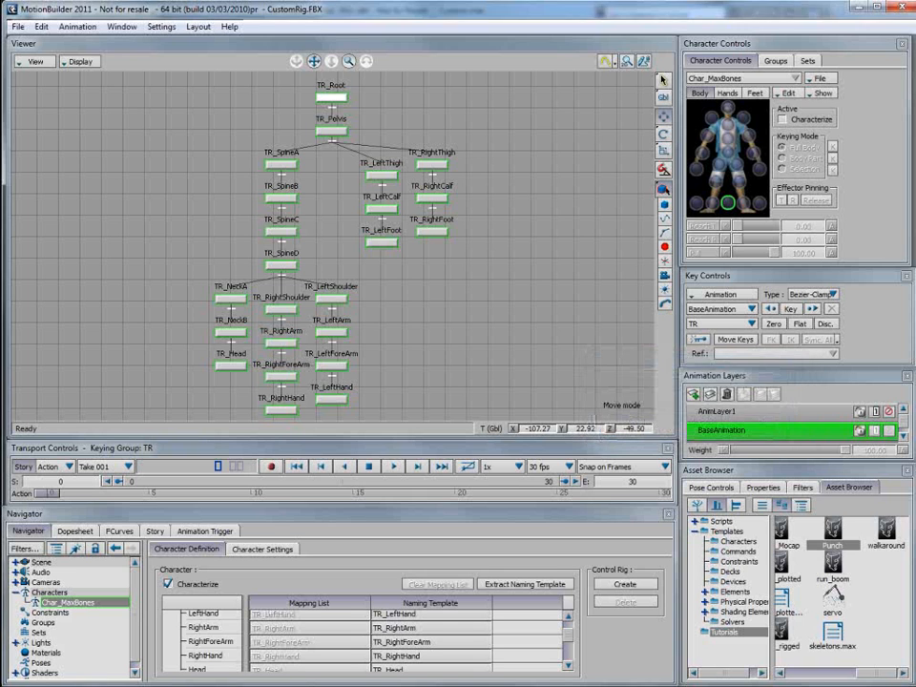
left_click(625, 584)
key("Return")
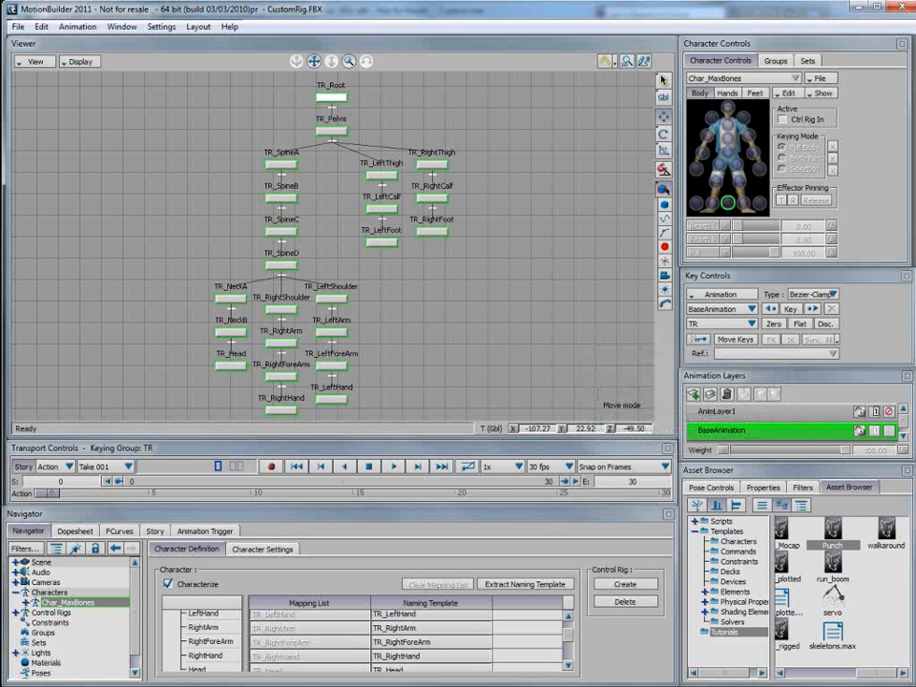
Switch the viewer from the schematic to the Producer Perspective camera and frame the skeleton with its control rig.
left_click(36, 61)
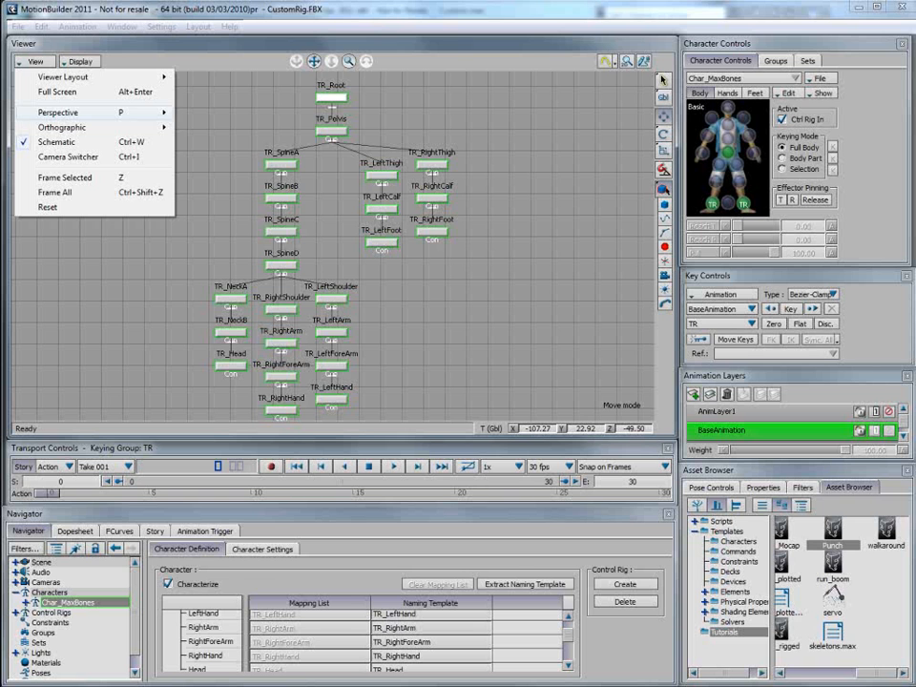
mouse_move(57, 112)
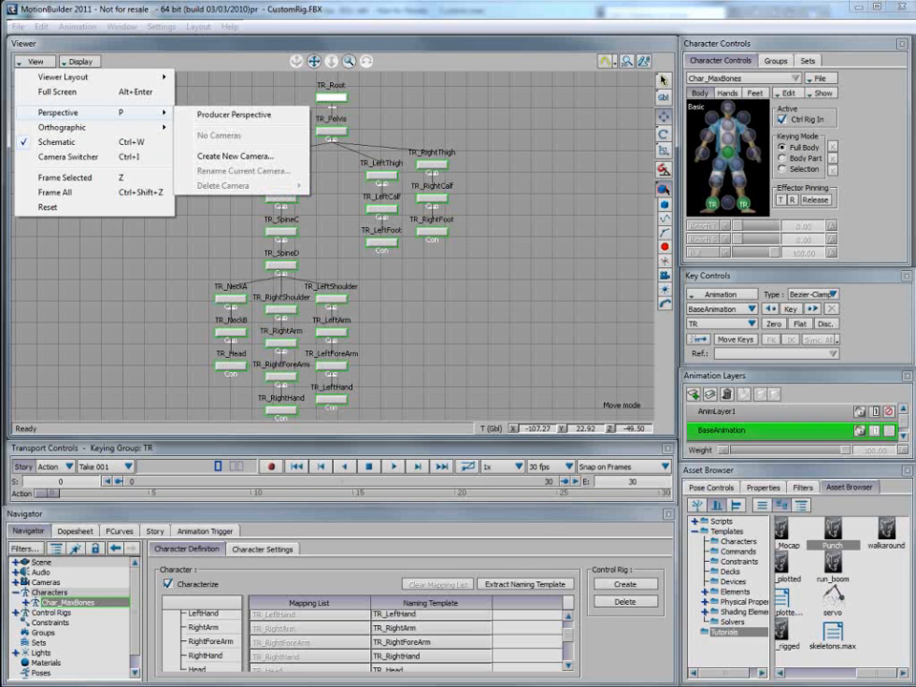
left_click(215, 113)
left_click_drag(363, 286, 344, 287, "ctrl+shift")
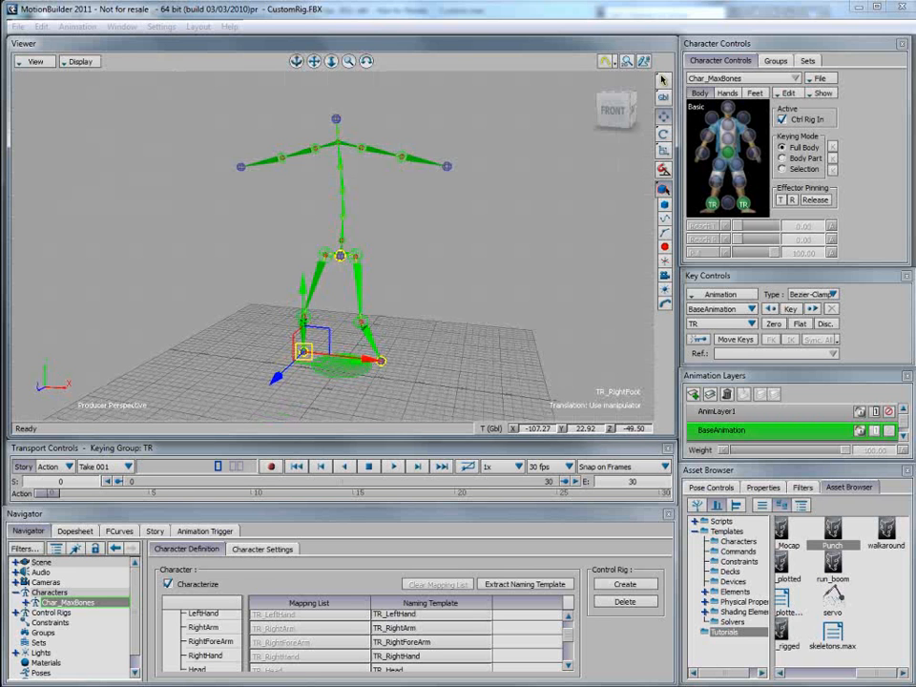
Select the left wrist effector and try moving it with the translation manipulator to test the control rig.
left_click(720, 164)
left_click(754, 153)
left_click(758, 180)
left_click(754, 153)
left_click(664, 80)
key("t")
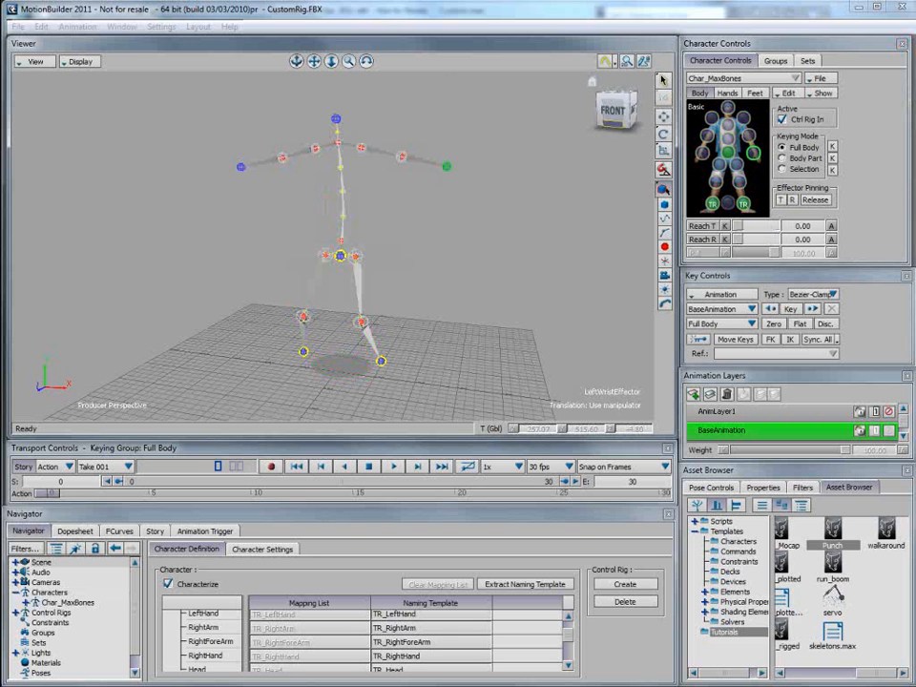
left_click_drag(467, 155, 445, 163)
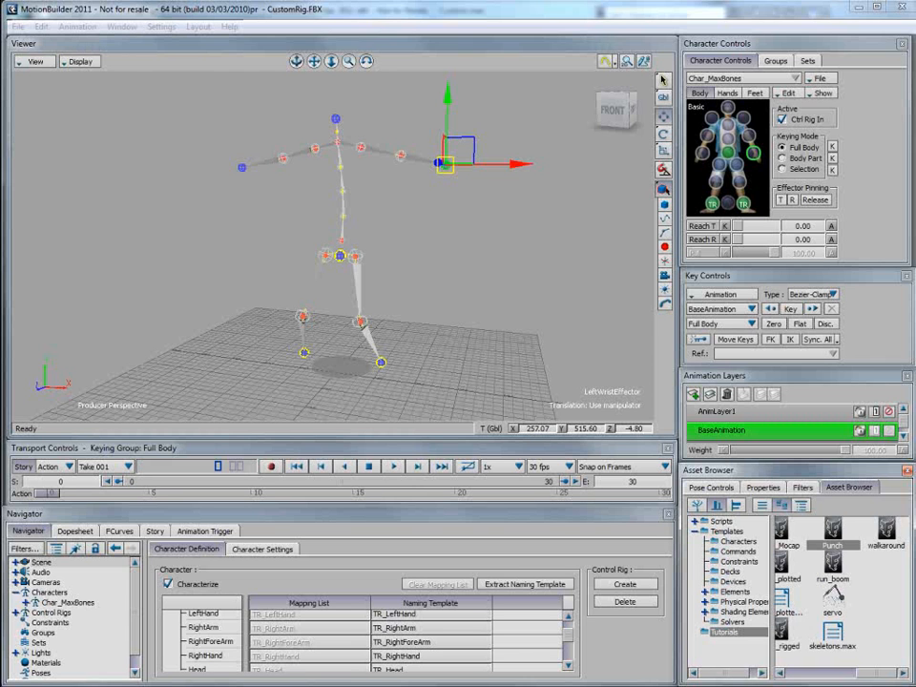
Merge the Punch asset from the Tutorials folder into the scene with its Punch take.
left_click_drag(834, 530, 445, 292)
mouse_move(486, 299)
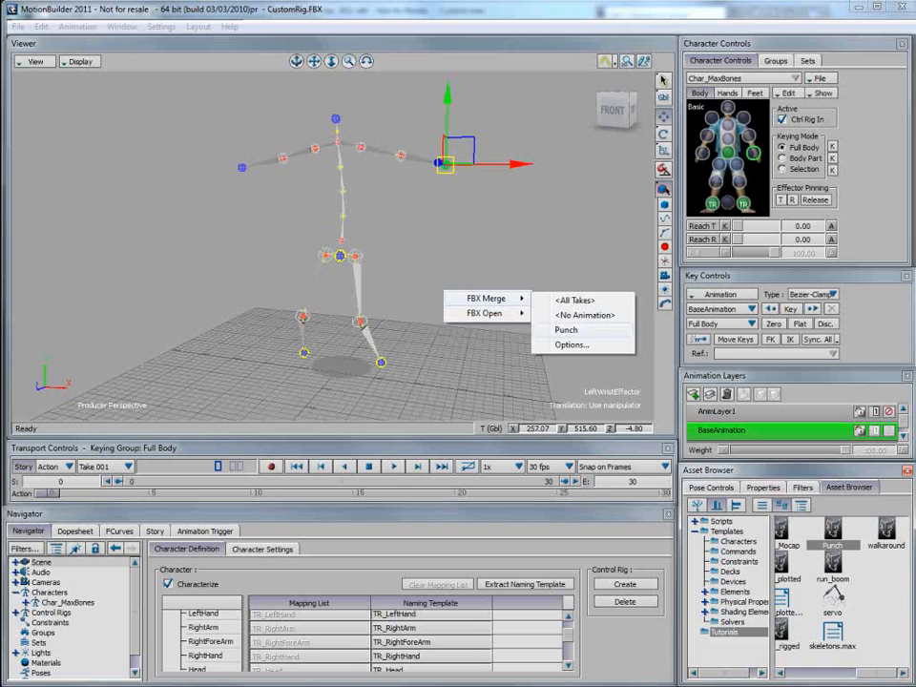
left_click(568, 330)
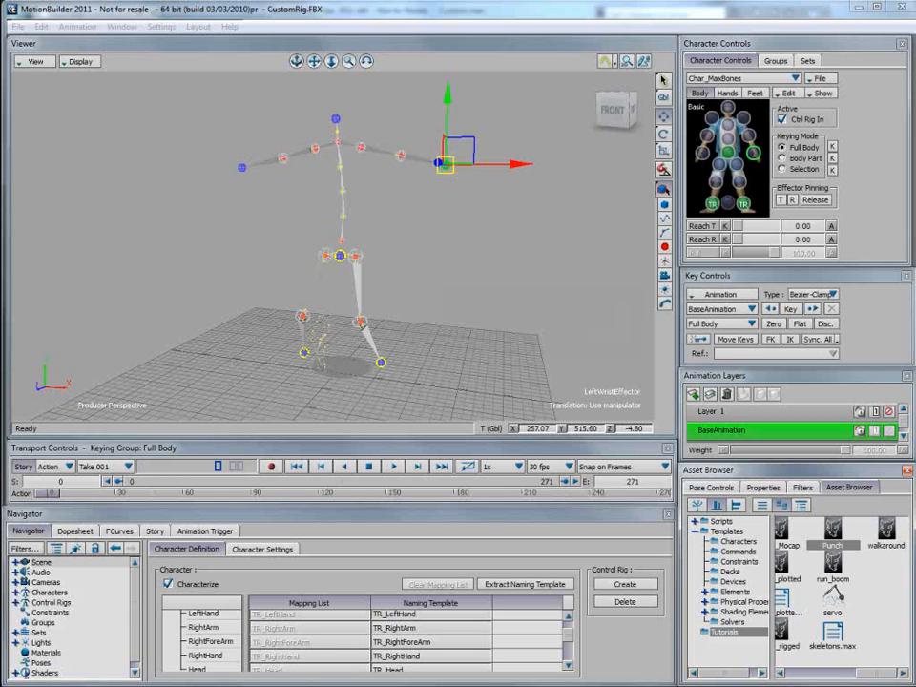
Set the Punch character as the input source of Char_MaxBones.
left_click(789, 92)
mouse_move(808, 123)
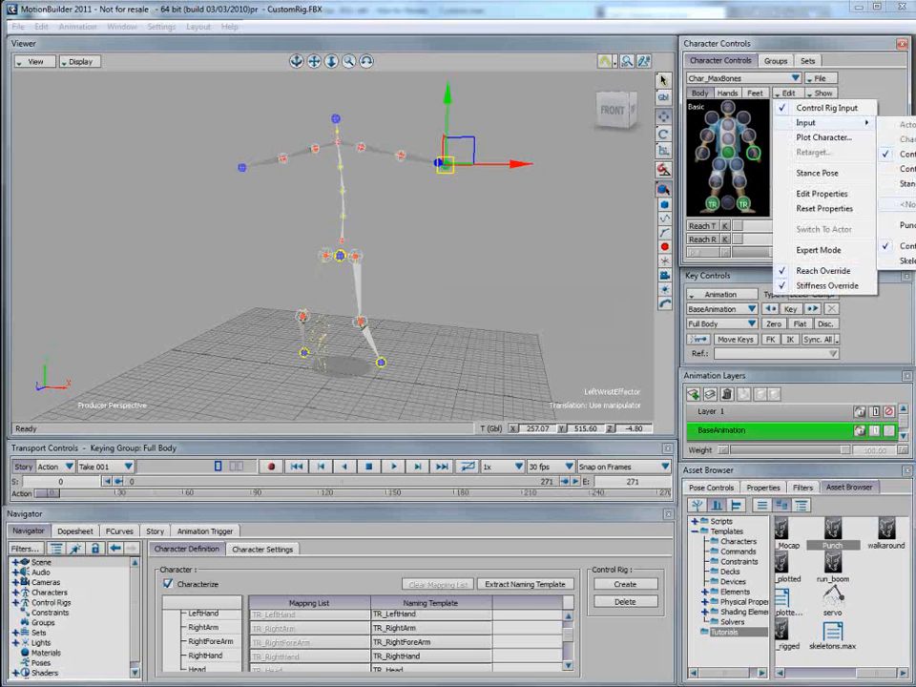
left_click(563, 229)
left_click_drag(563, 229, 549, 218, "ctrl+shift")
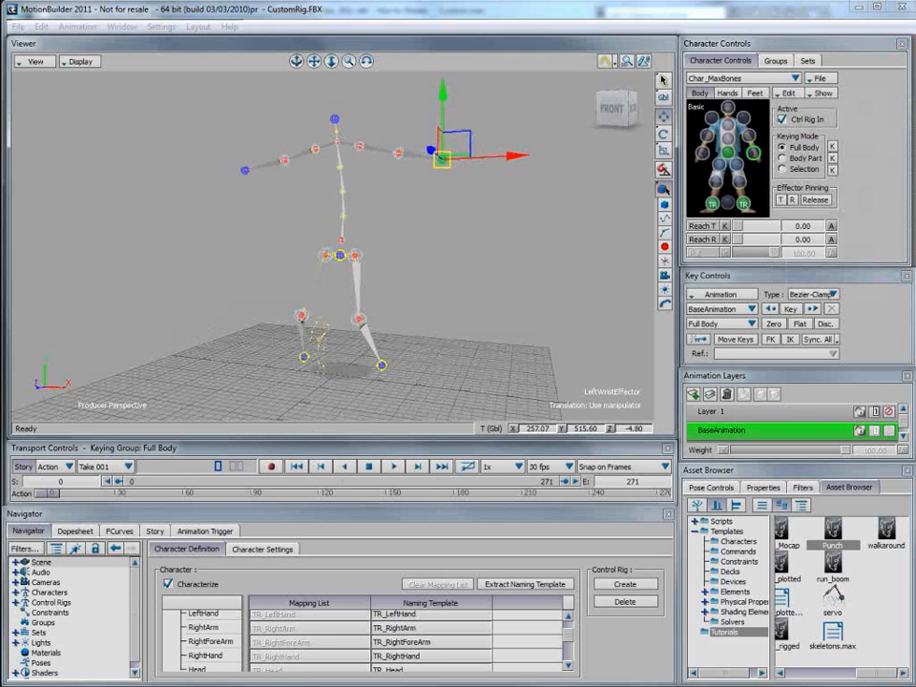
left_click(789, 93)
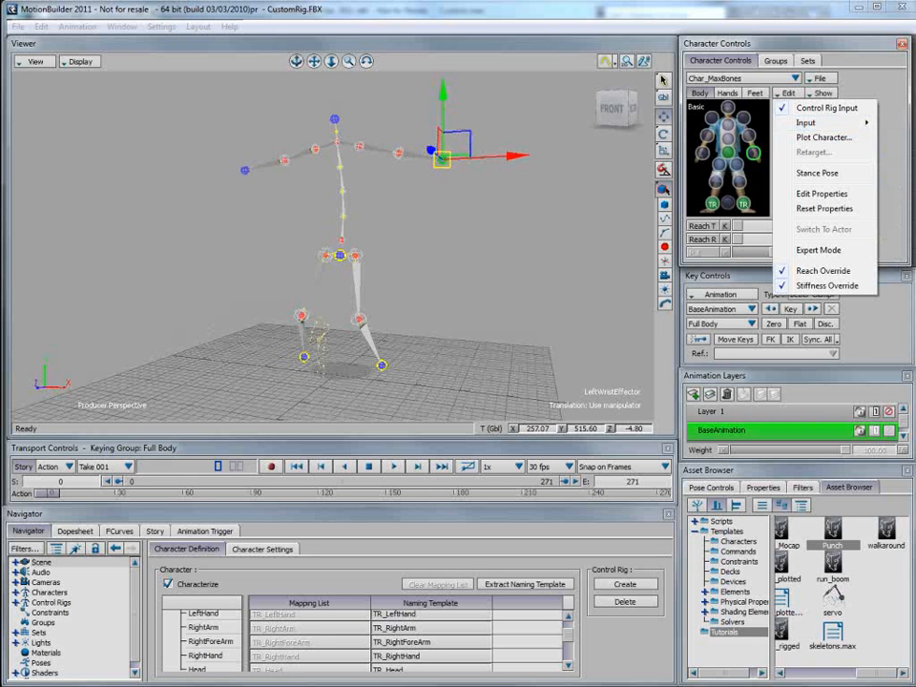
mouse_move(830, 122)
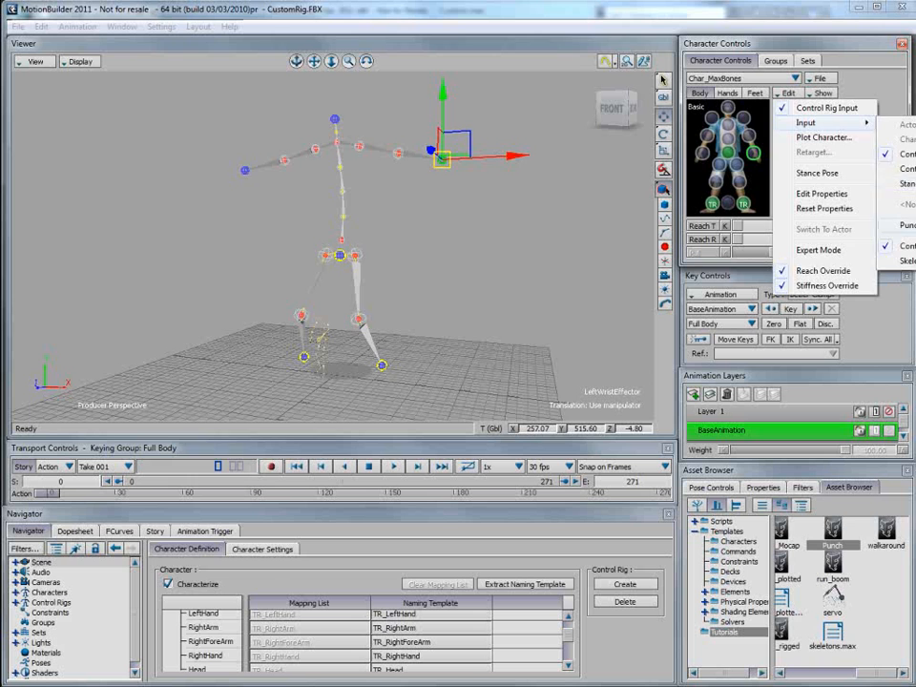
left_click(897, 225)
Play the punch animation on the character, stop it and return to the first frame.
left_click(393, 466)
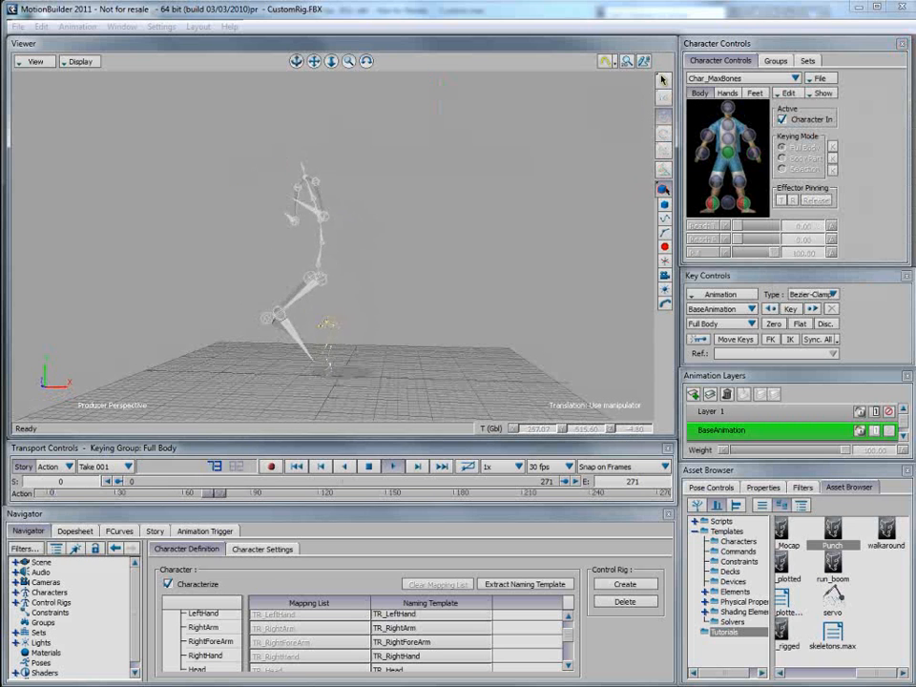
left_click(370, 467)
left_click(297, 467)
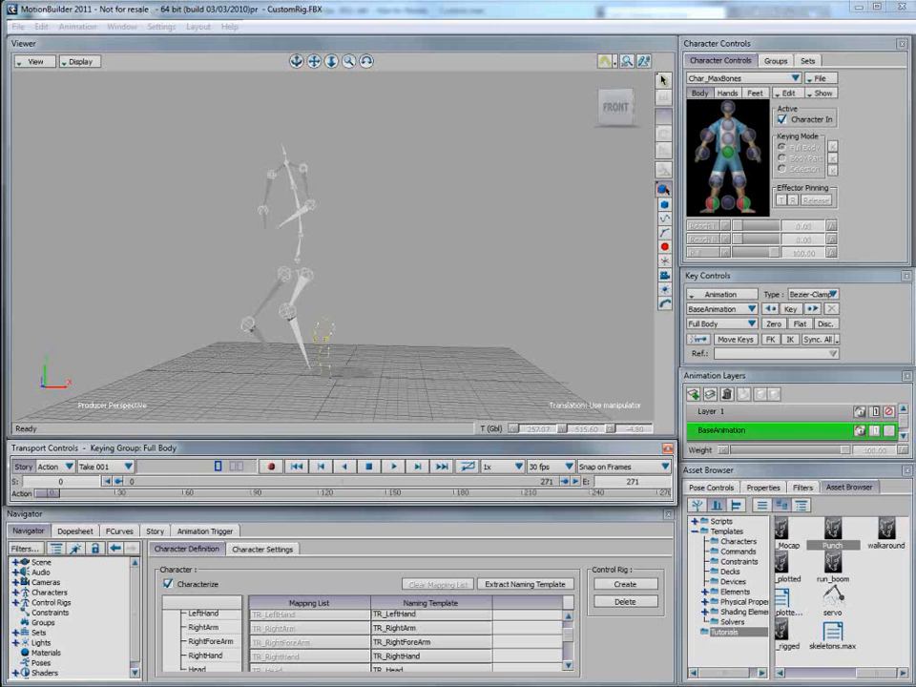
Plot the input animation onto the skeleton of Char_MaxBones with the current plot options.
left_click(788, 93)
left_click(828, 138)
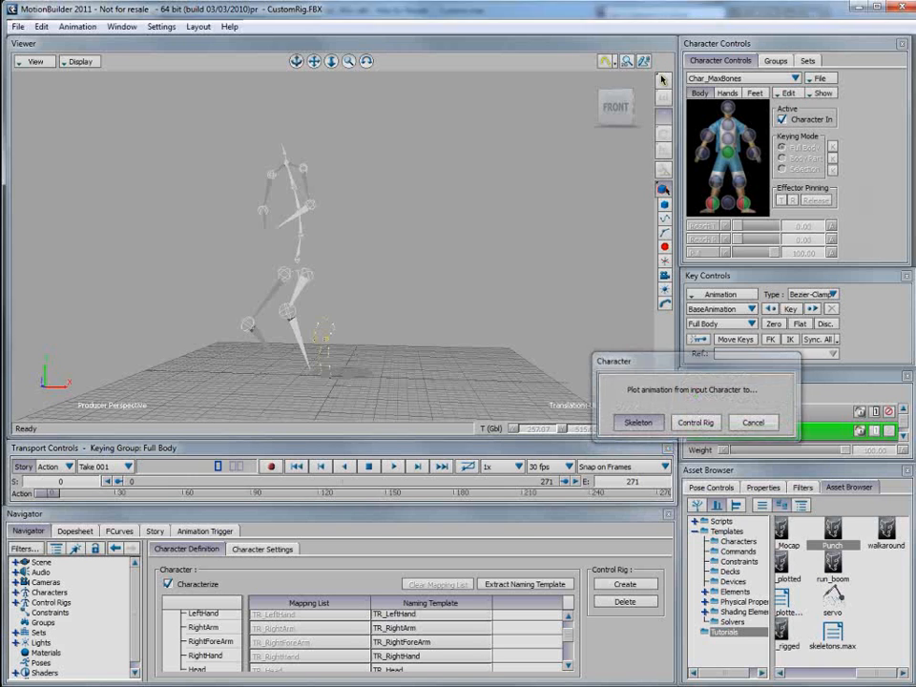
left_click(638, 423)
left_click(705, 527)
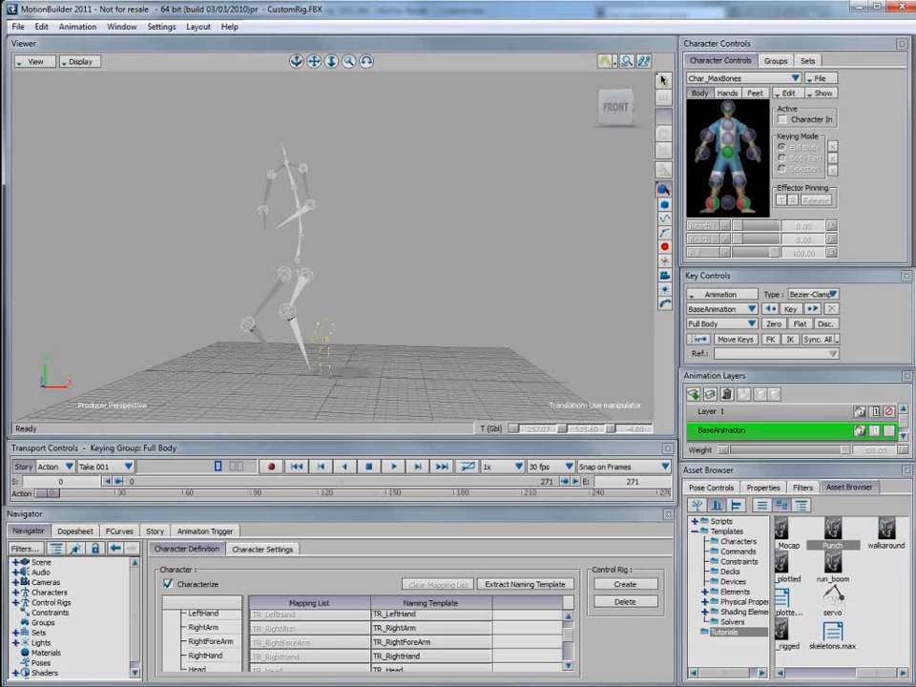
Save the Char_MaxBones character animation as CustomRig_Animated in the export folder, as binary FBX with embedded media.
left_click(820, 79)
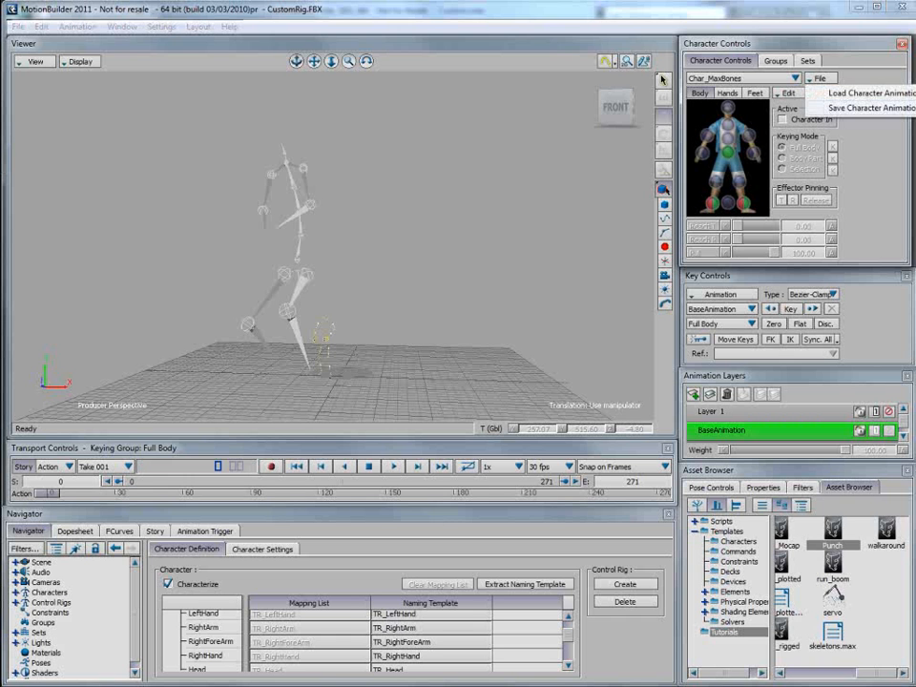
left_click(859, 106)
left_click(374, 375)
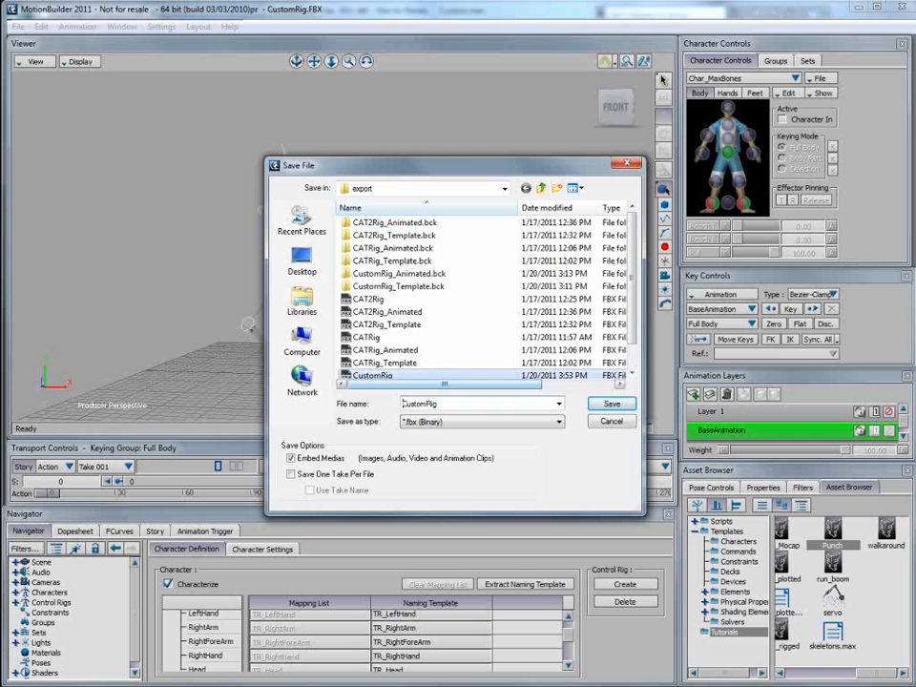
left_click(463, 404)
left_click(463, 403)
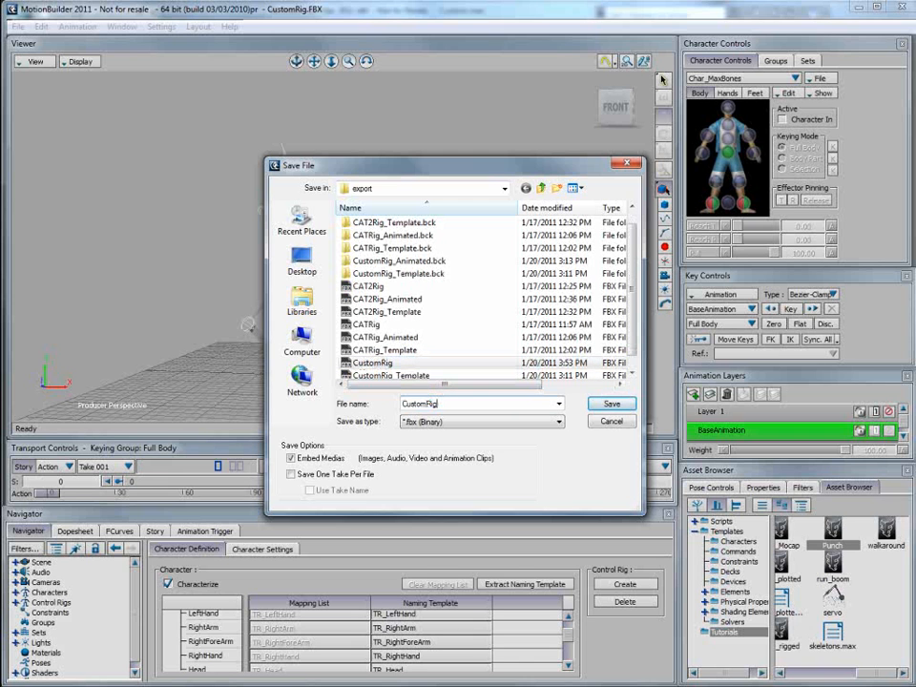
type("_Animated")
left_click(612, 404)
Switch to 3ds Max and choose CustomRig_Animated from the export folder as the file to import.
left_click(213, 405)
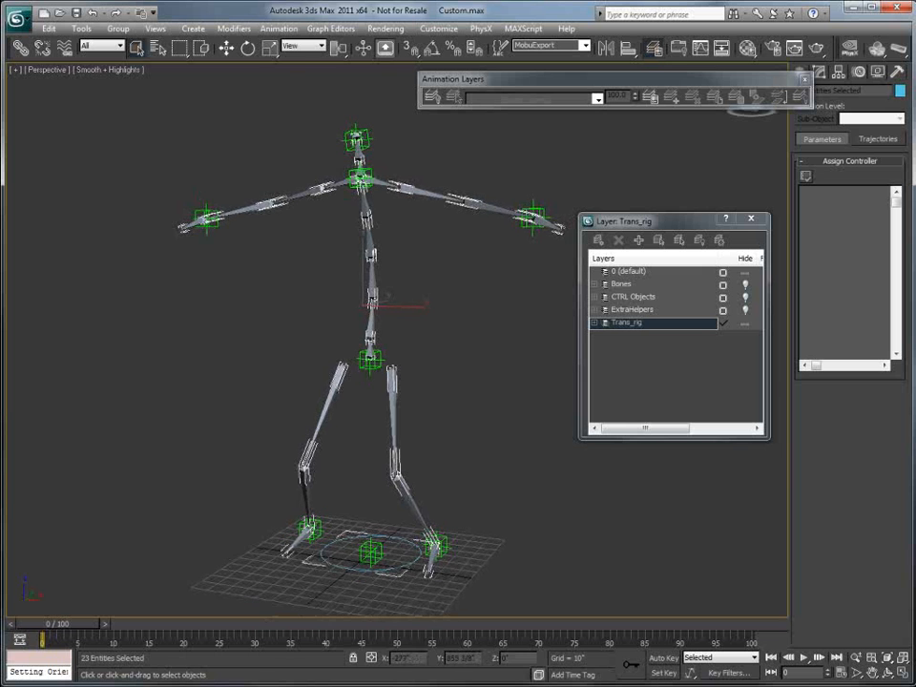
left_click(19, 17)
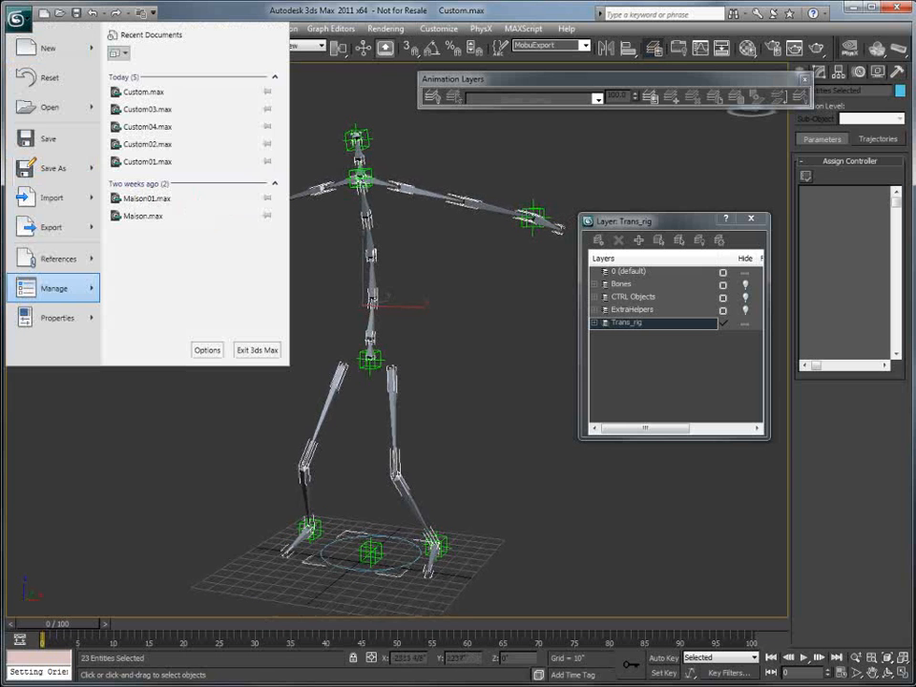
mouse_move(53, 197)
left_click(148, 72)
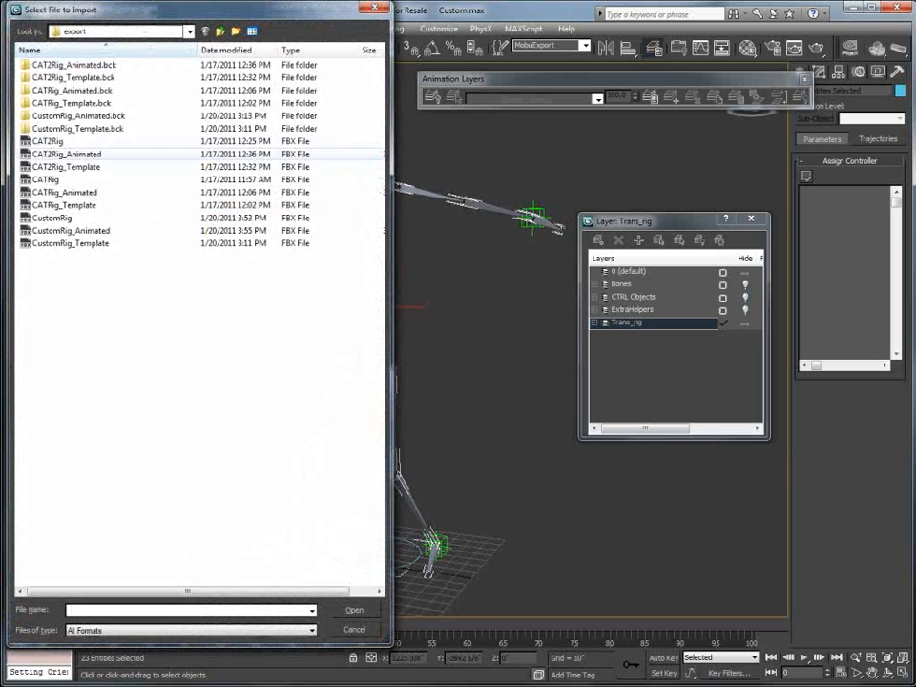
left_click(72, 231)
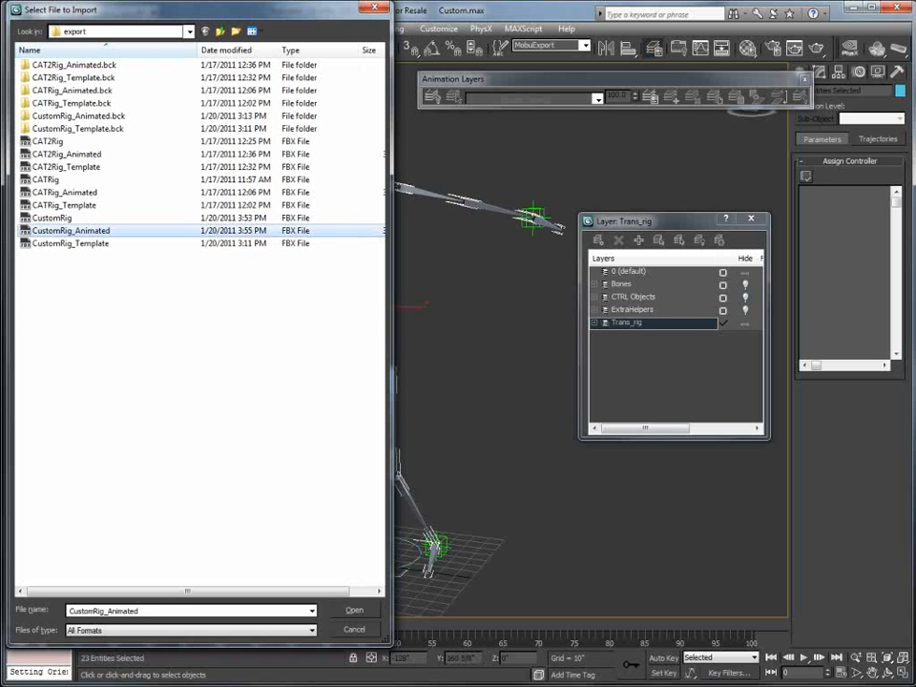
left_click(354, 610)
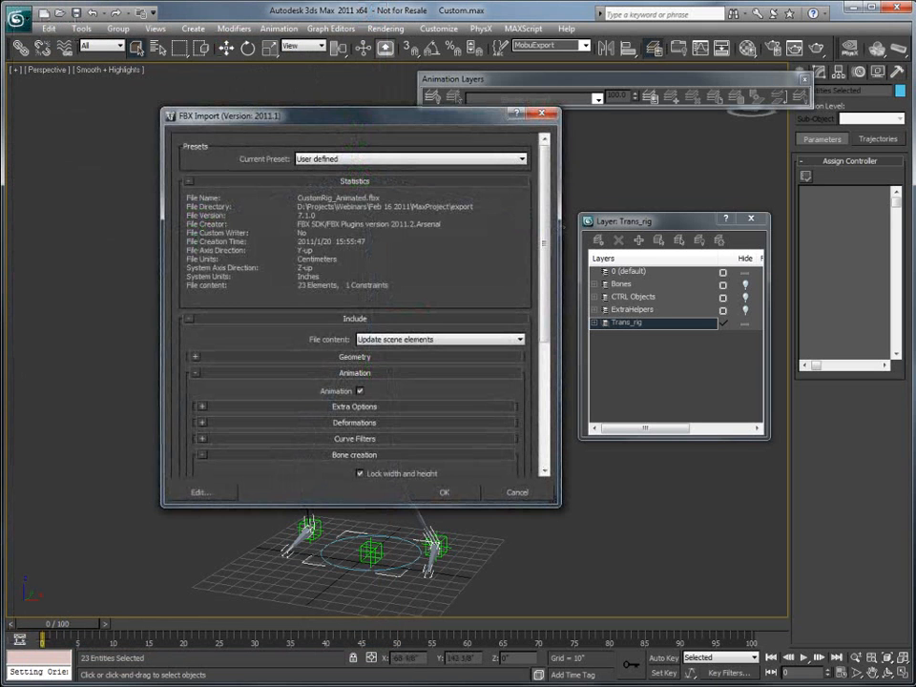
Import the FBX animation with the file content option set to Update scene elements.
left_click(447, 340)
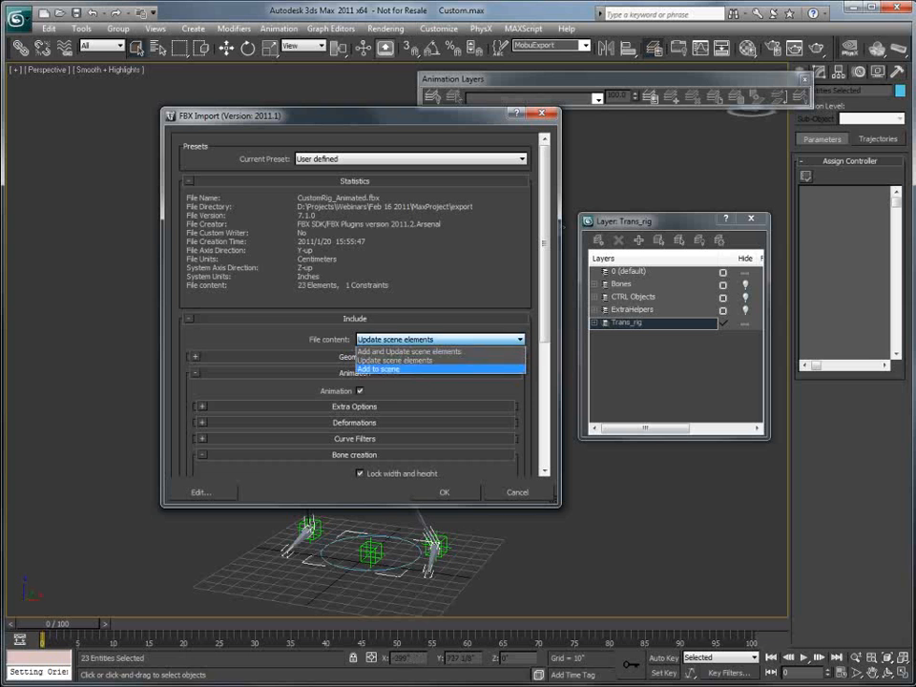
key("Return")
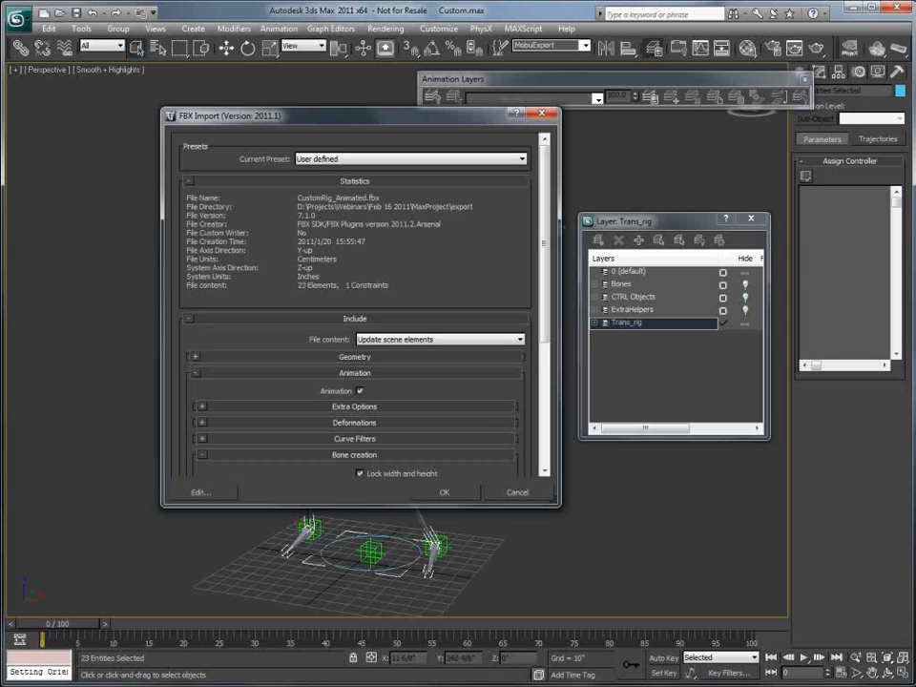
key("Return")
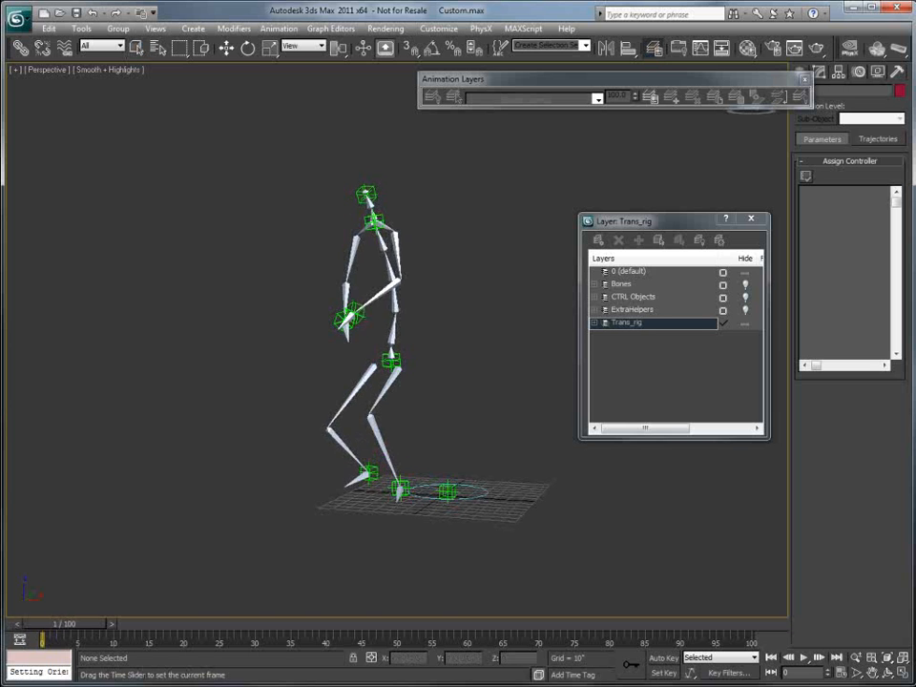
Scrub through the imported animation, unhide the CTRL Objects layer to check the controls' motion, and return to frame 0.
key("slash")
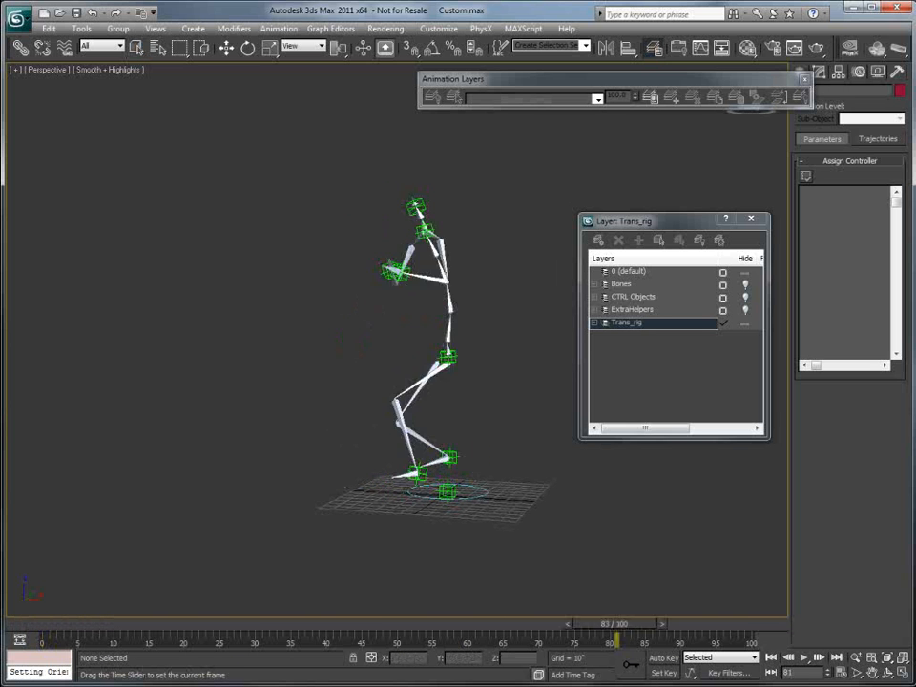
key("Home")
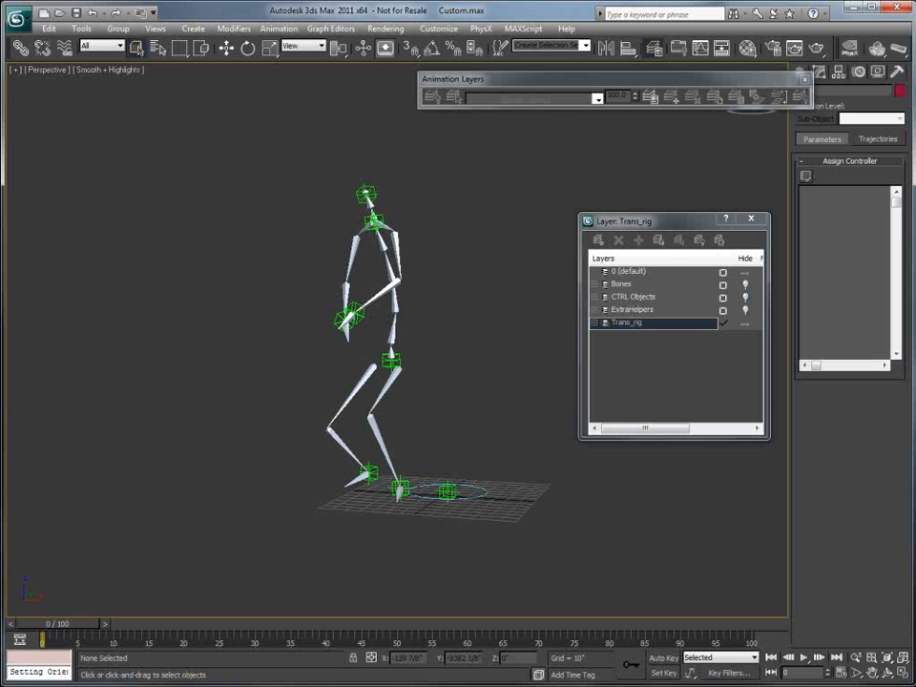
left_click(745, 298)
key("slash")
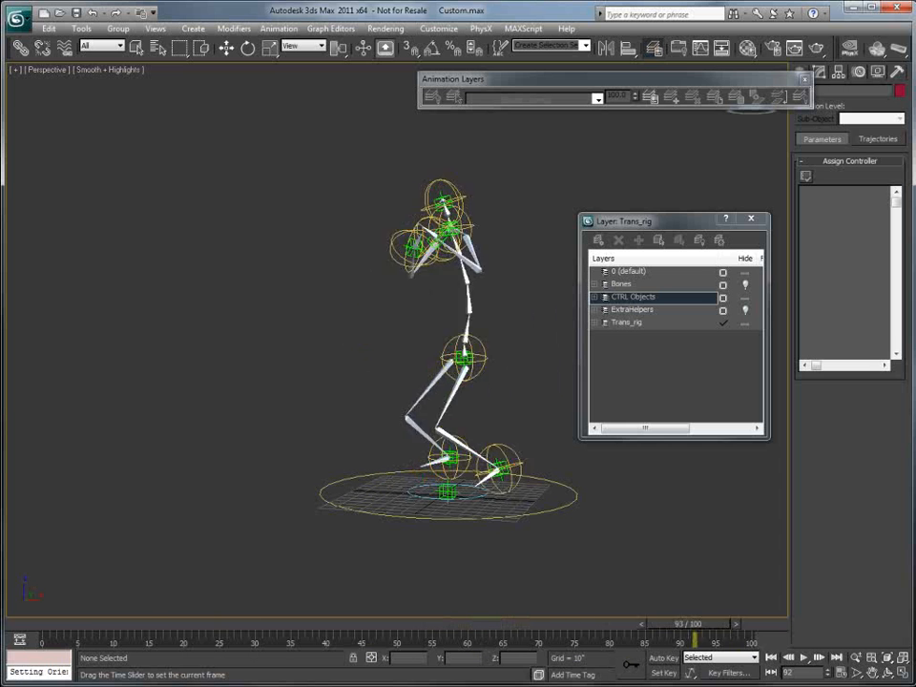
left_click_drag(735, 624, 53, 624)
Hide the Trans_rig layer and unhide the Bones layer to inspect the custom rig's bones with their controls.
left_click(745, 323)
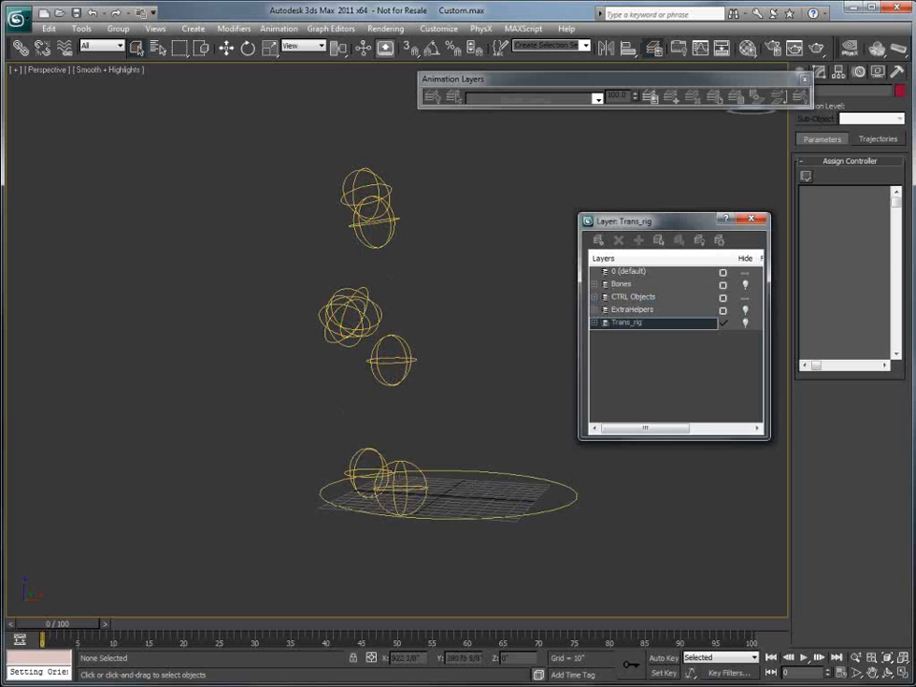
middle_click_drag(506, 271, 520, 275, "alt")
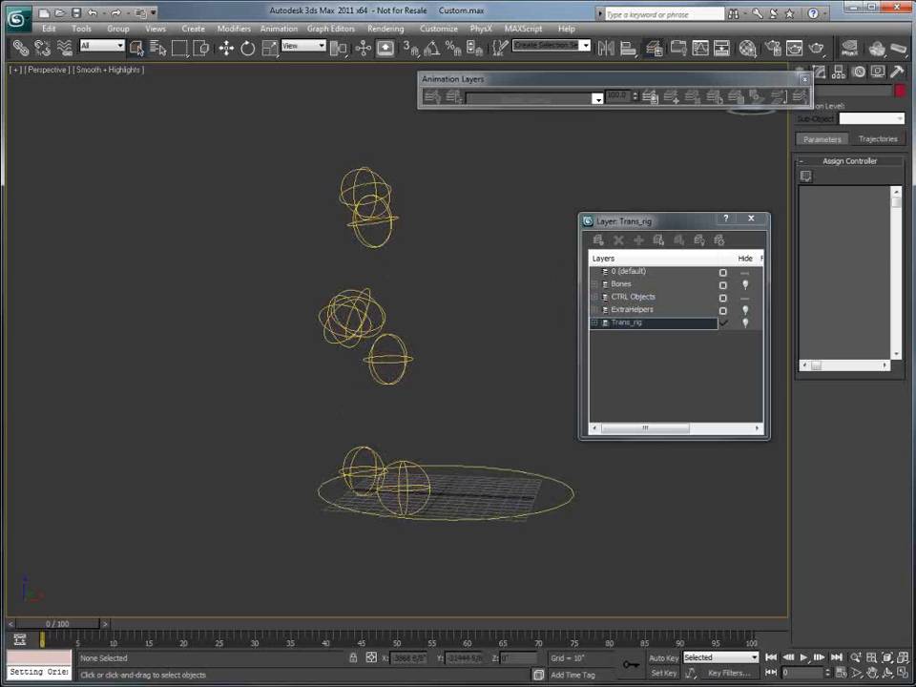
left_click(746, 284)
mouse_move(42, 625)
left_mouse_down()
mouse_move(675, 625)
mouse_move(42, 624)
left_mouse_up()
scroll(420, 382, "up", 4)
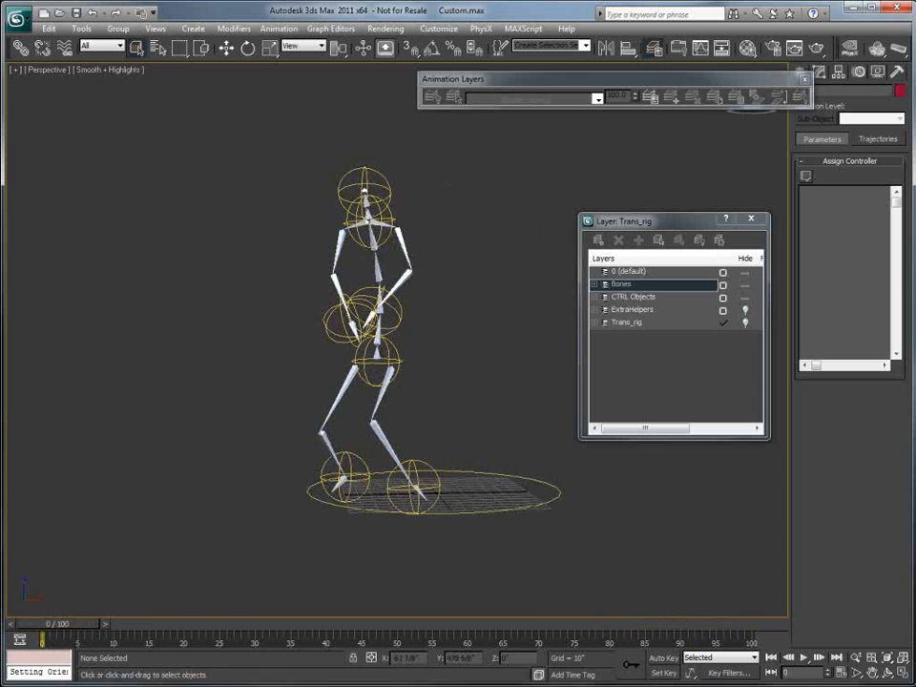
middle_click_drag(420, 382, 392, 396, "alt")
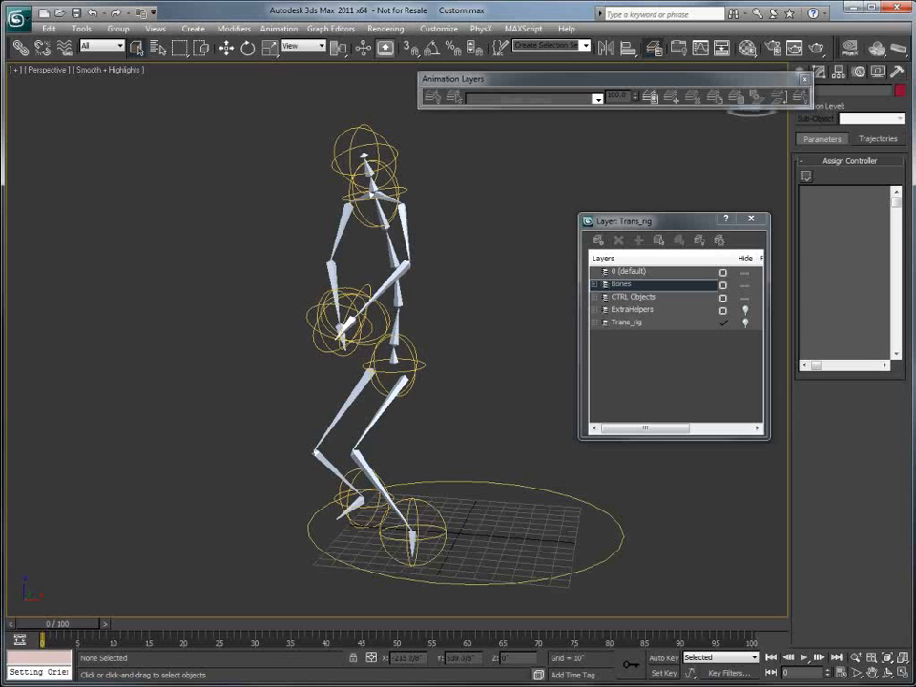